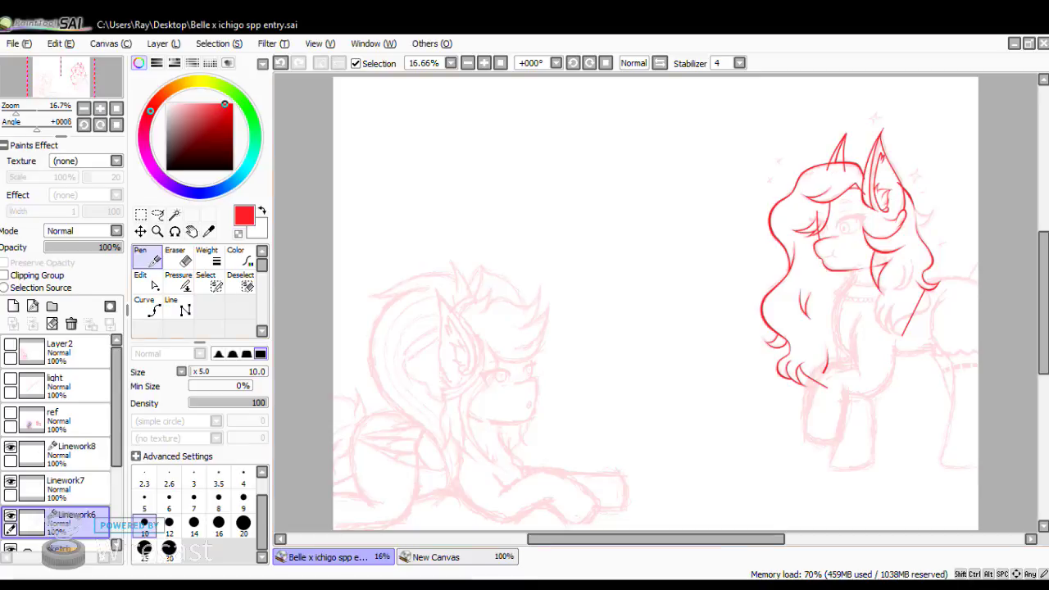
Reshape the straight stroke below the right pony's back hair curl into an S-curve following the sketched lower mane lock.
{"action": "left_click", "coordinate": [156, 231]}
{"action": "left_click_drag", "start_coordinate": [735, 180], "coordinate": [882, 301]}
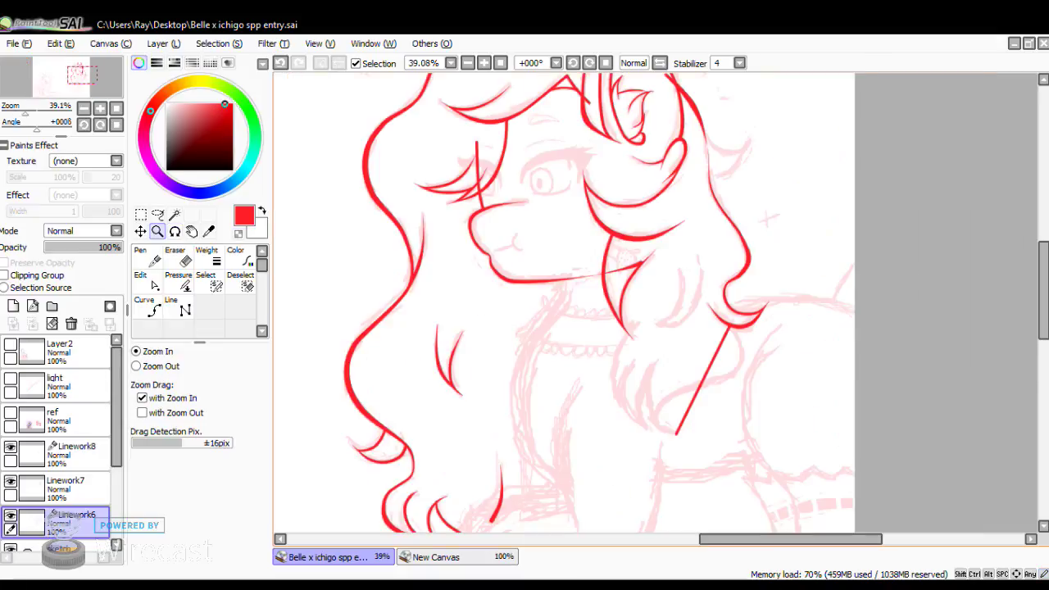
{"action": "left_click_drag", "start_coordinate": [570, 214], "coordinate": [687, 295]}
{"action": "left_click", "coordinate": [147, 282]}
{"action": "left_click_drag", "start_coordinate": [667, 337], "coordinate": [680, 335]}
{"action": "left_click_drag", "start_coordinate": [687, 298], "coordinate": [686, 303]}
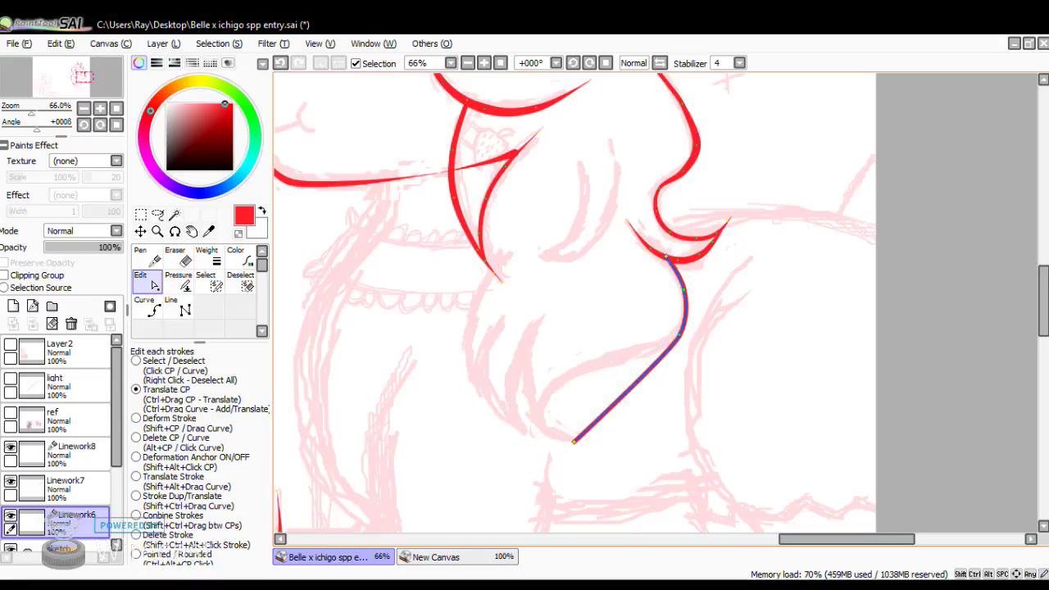
{"action": "left_click_drag", "start_coordinate": [587, 430], "coordinate": [553, 437]}
{"action": "left_click_drag", "start_coordinate": [562, 427], "coordinate": [587, 369]}
{"action": "mouse_move", "coordinate": [655, 344]}
{"action": "left_mouse_down"}
{"action": "mouse_move", "coordinate": [680, 329]}
{"action": "mouse_move", "coordinate": [659, 350]}
{"action": "left_mouse_up"}
{"action": "mouse_move", "coordinate": [587, 370]}
{"action": "left_mouse_down"}
{"action": "mouse_move", "coordinate": [660, 347]}
{"action": "mouse_move", "coordinate": [681, 325]}
{"action": "left_mouse_up"}
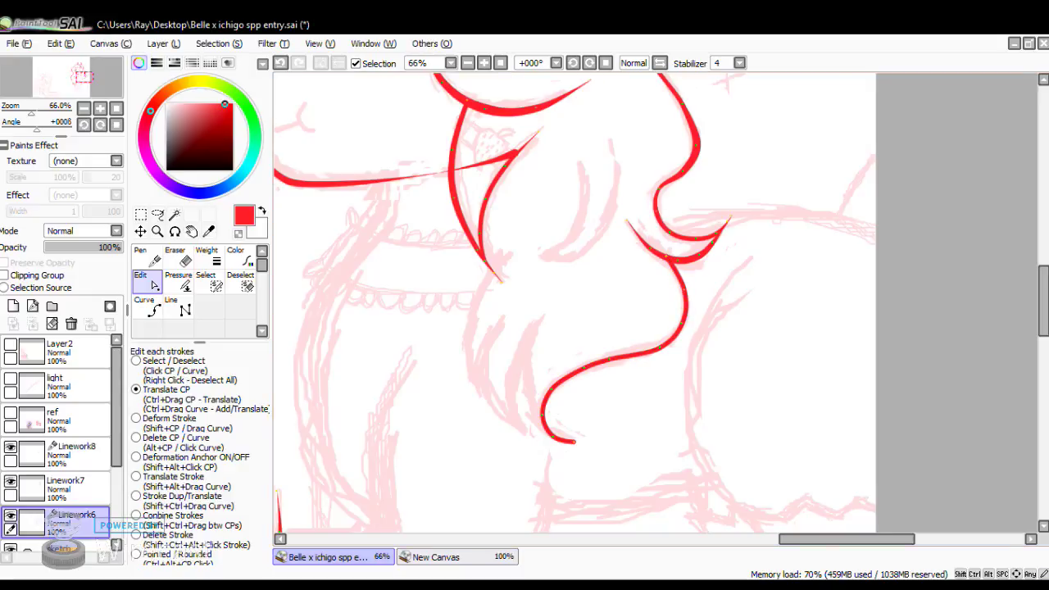
Add a curve stroke rising from the lower mane lock's tip and bend it along the sketched inner strand.
{"action": "left_click", "coordinate": [149, 307]}
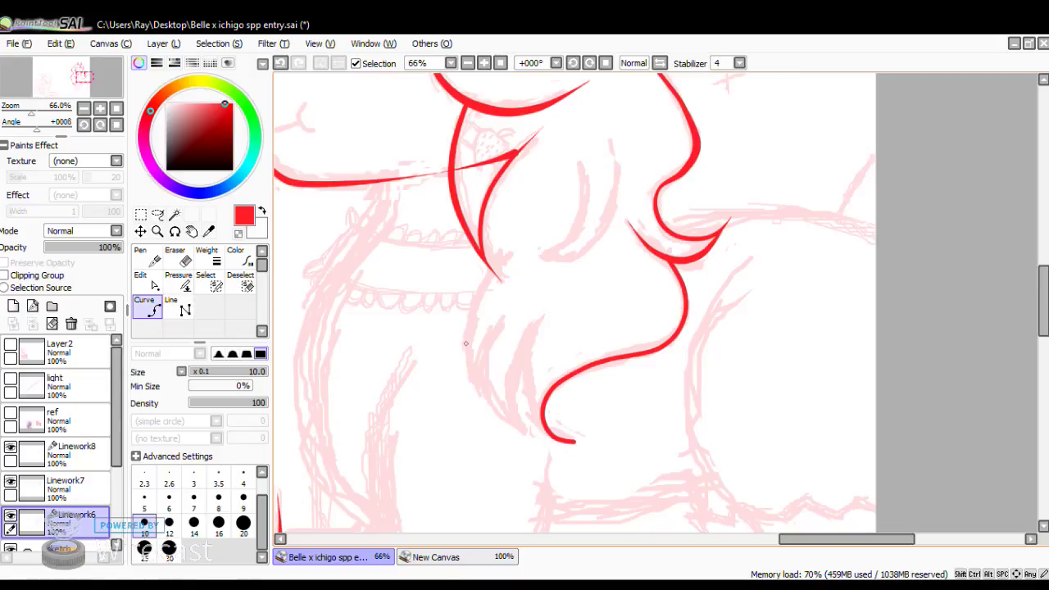
{"action": "left_click", "coordinate": [149, 283]}
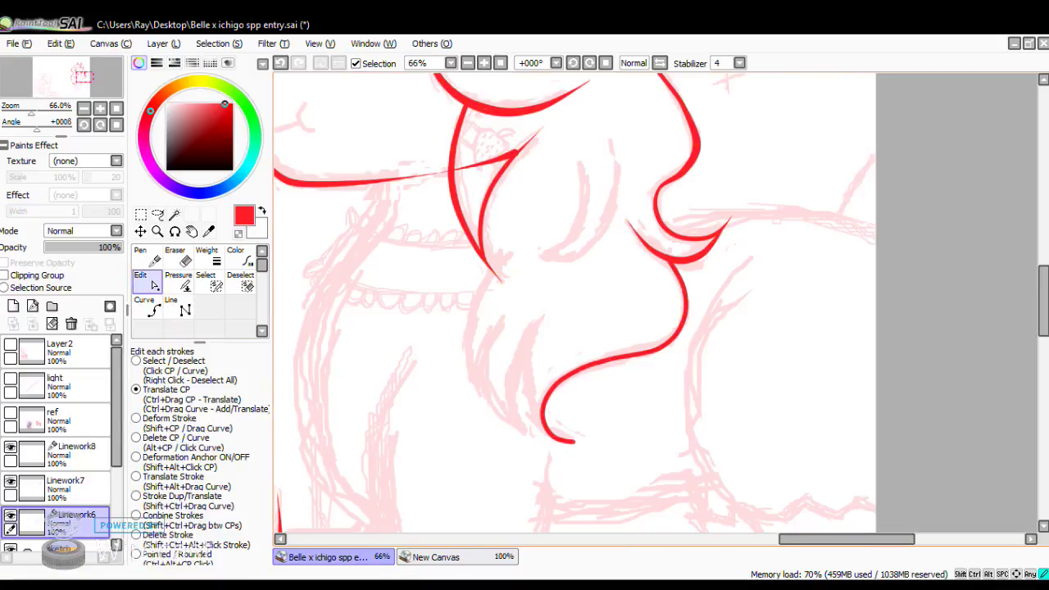
{"action": "left_click", "coordinate": [147, 305]}
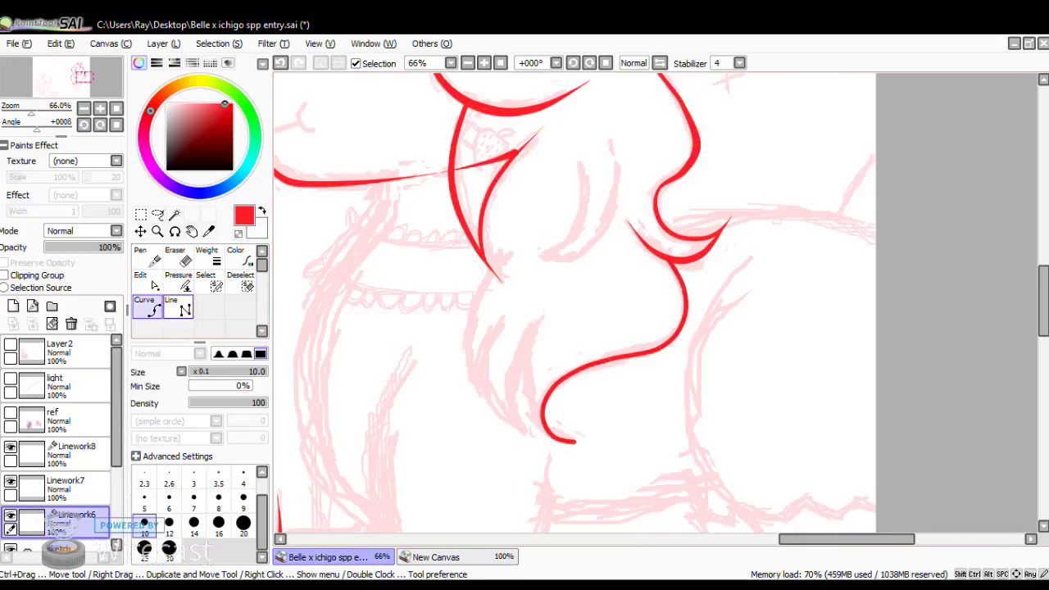
{"action": "left_click", "coordinate": [540, 317]}
{"action": "left_click", "coordinate": [574, 441]}
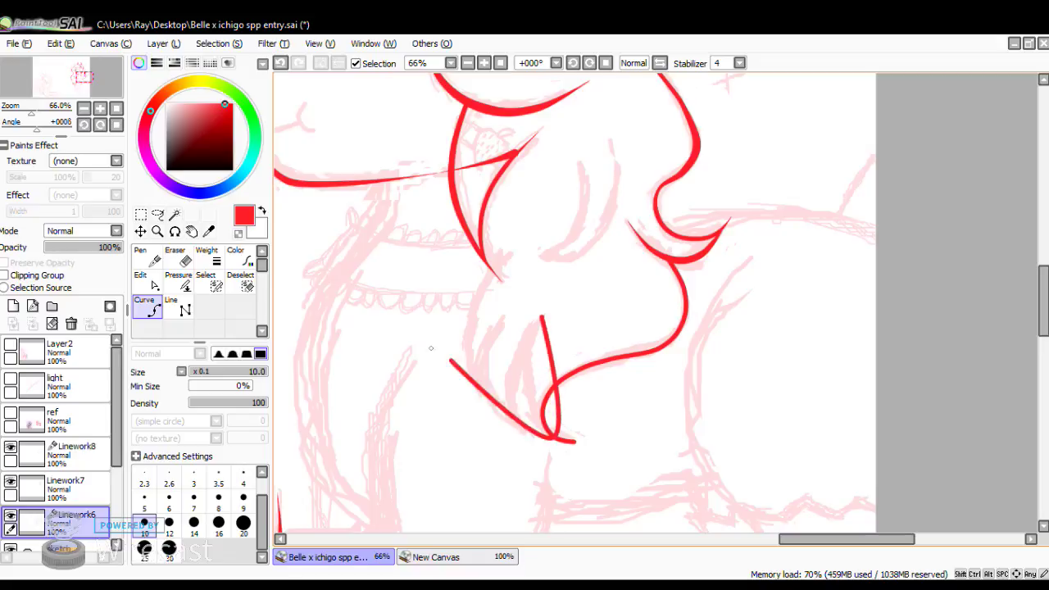
{"action": "left_click", "coordinate": [149, 281]}
{"action": "left_click_drag", "start_coordinate": [546, 365], "coordinate": [521, 359]}
{"action": "left_click_drag", "start_coordinate": [538, 413], "coordinate": [531, 409]}
{"action": "left_click_drag", "start_coordinate": [531, 410], "coordinate": [524, 396]}
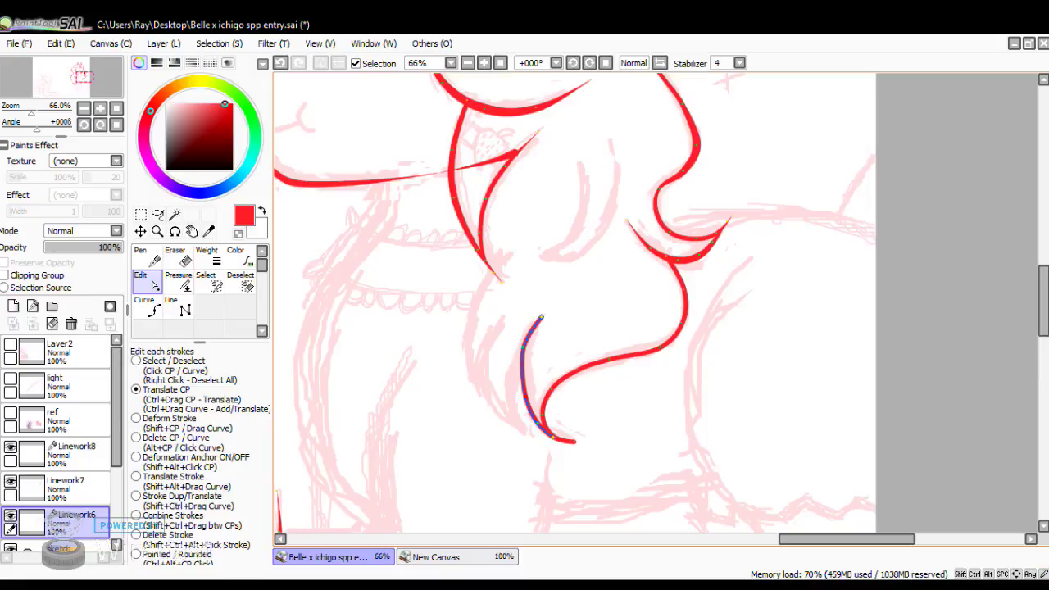
Taper the free ends of the new strand and mane lock, and thicken their bends, using up to 152% pressure on the lock.
{"action": "left_click", "coordinate": [180, 281]}
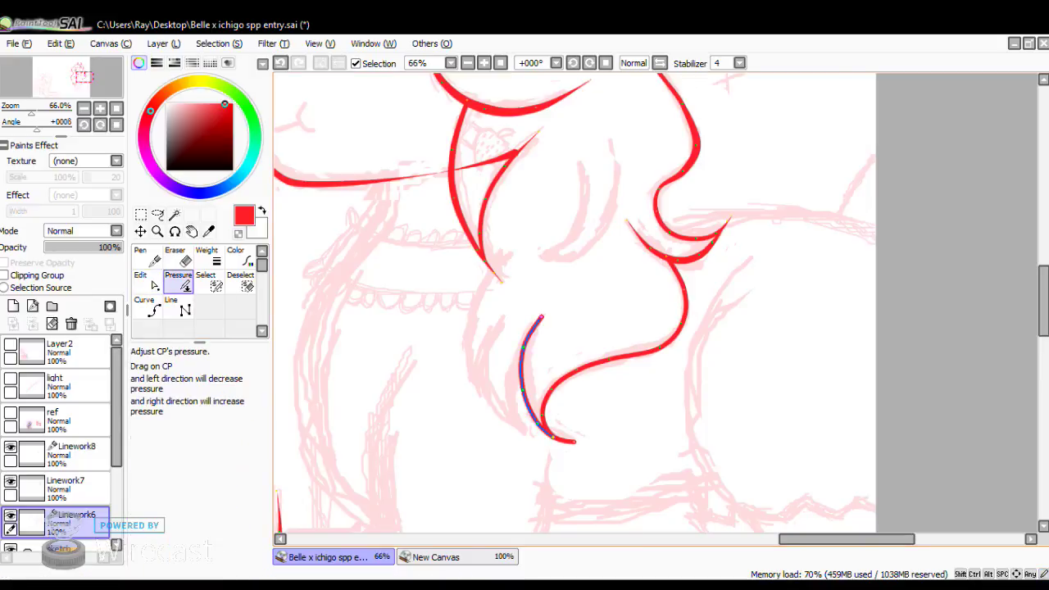
{"action": "left_click_drag", "start_coordinate": [540, 317], "coordinate": [475, 317]}
{"action": "mouse_move", "coordinate": [573, 442]}
{"action": "left_mouse_down"}
{"action": "mouse_move", "coordinate": [500, 442]}
{"action": "mouse_move", "coordinate": [521, 437]}
{"action": "left_mouse_up"}
{"action": "left_click_drag", "start_coordinate": [682, 322], "coordinate": [723, 322]}
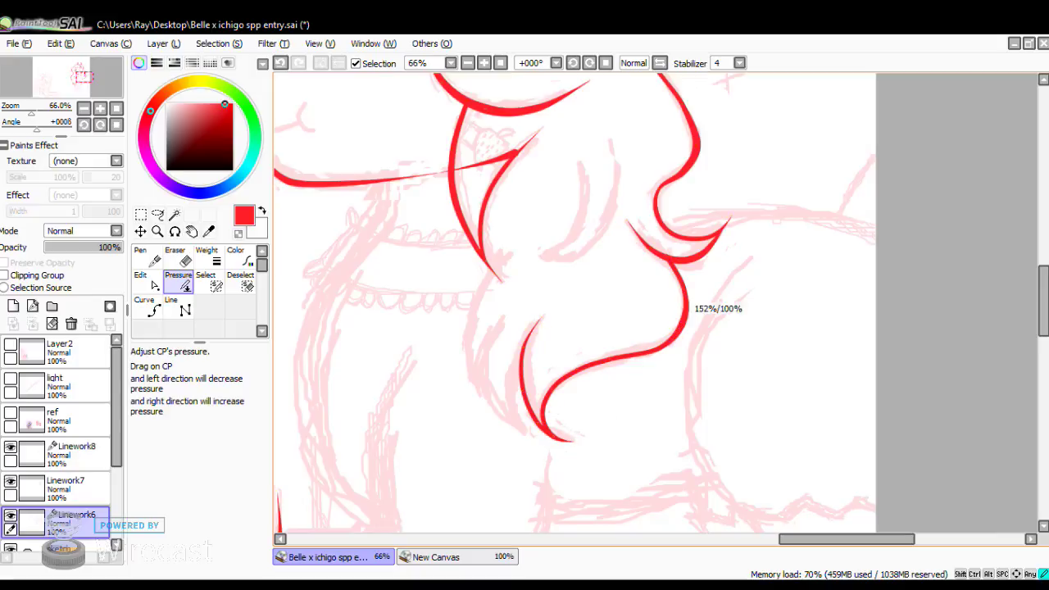
{"action": "left_click_drag", "start_coordinate": [659, 347], "coordinate": [684, 346]}
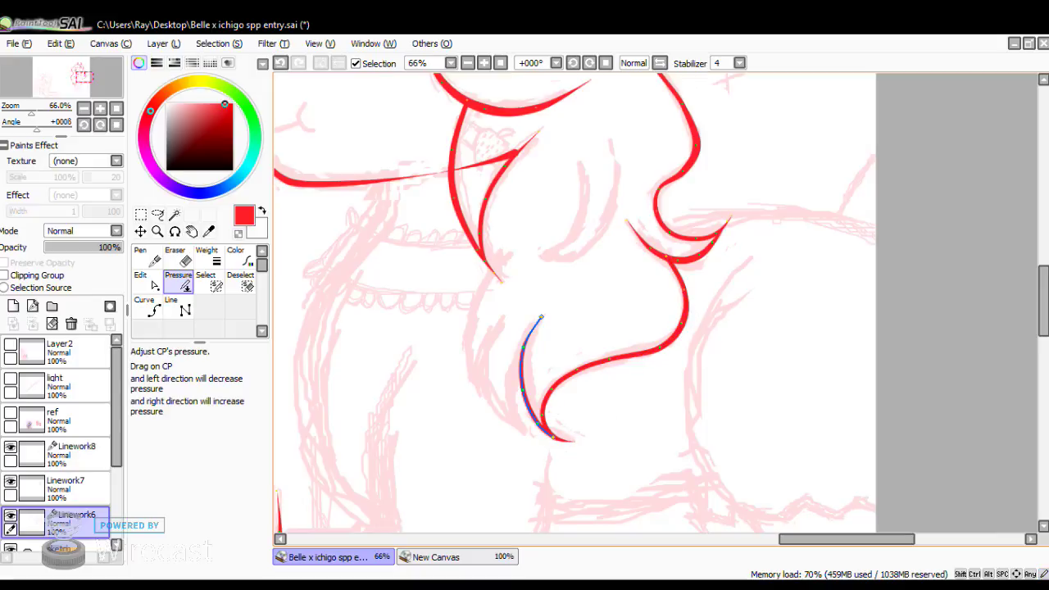
{"action": "left_click_drag", "start_coordinate": [522, 389], "coordinate": [533, 389]}
Refine the bend and upper end of the inner strand at the mane lock's tip, undoing the last point shift.
{"action": "left_click", "coordinate": [83, 108]}
{"action": "left_click", "coordinate": [84, 108]}
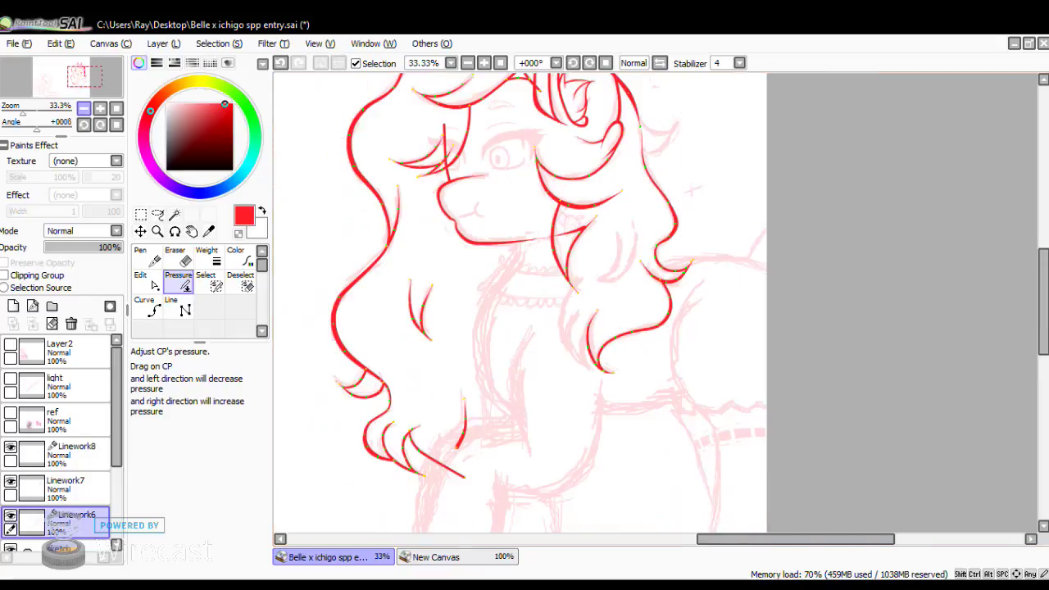
{"action": "left_click", "coordinate": [83, 108]}
{"action": "left_click", "coordinate": [84, 108]}
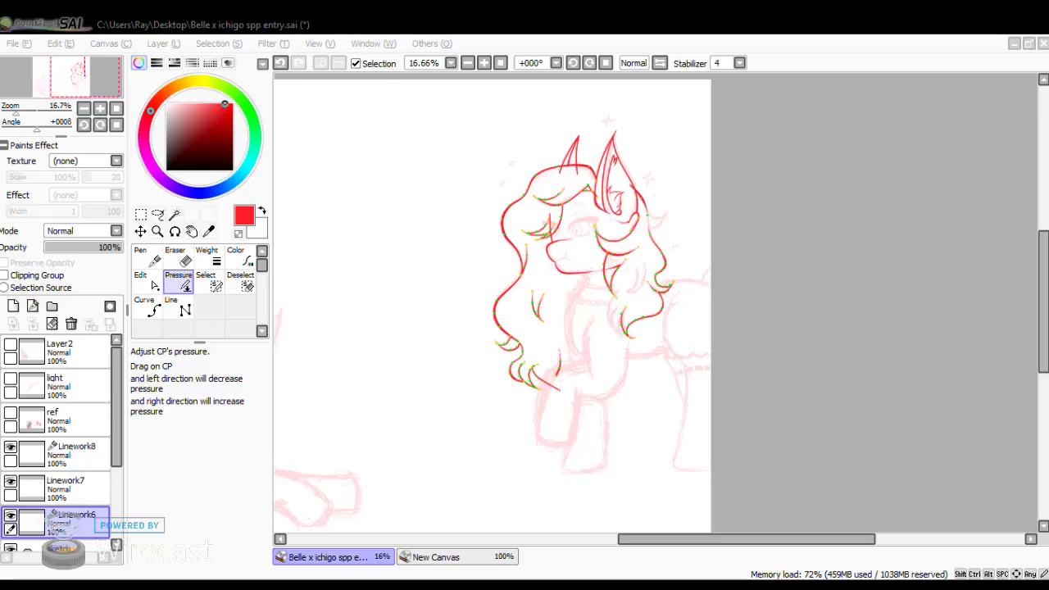
{"action": "left_click", "coordinate": [100, 109]}
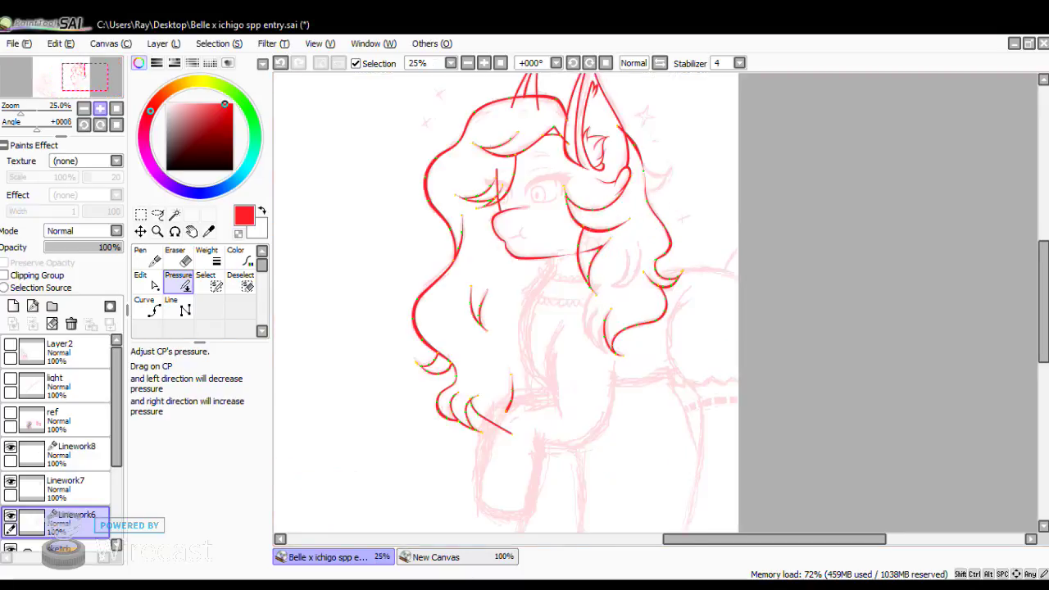
{"action": "left_click", "coordinate": [99, 107]}
{"action": "left_click", "coordinate": [99, 108]}
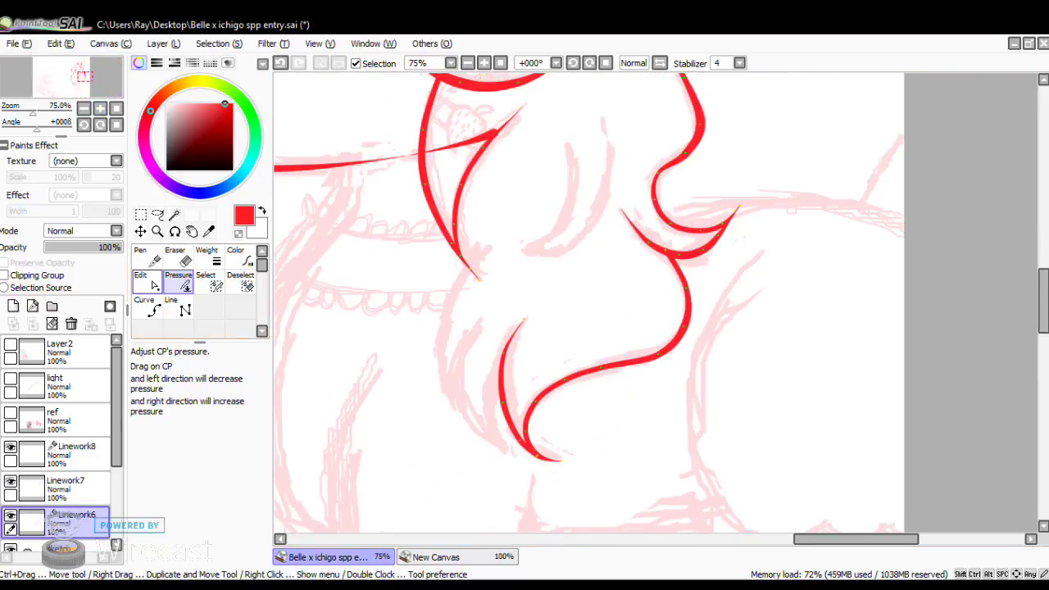
{"action": "left_click", "coordinate": [148, 280]}
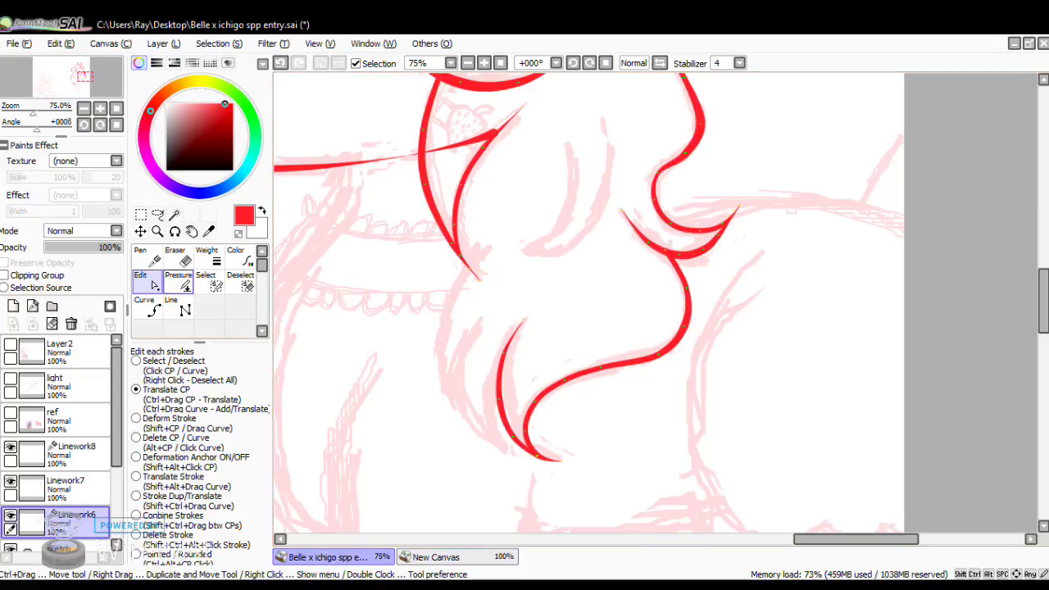
{"action": "left_click", "coordinate": [178, 280]}
{"action": "left_click", "coordinate": [145, 280]}
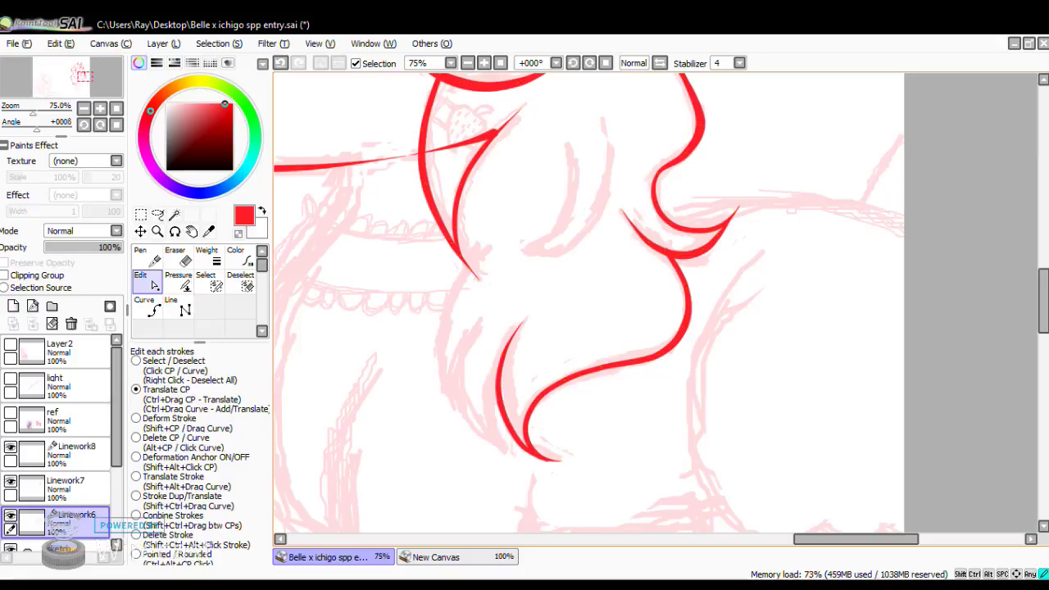
{"action": "left_click_drag", "start_coordinate": [522, 322], "coordinate": [524, 319]}
{"action": "left_click_drag", "start_coordinate": [499, 389], "coordinate": [495, 398]}
{"action": "left_click", "coordinate": [281, 63]}
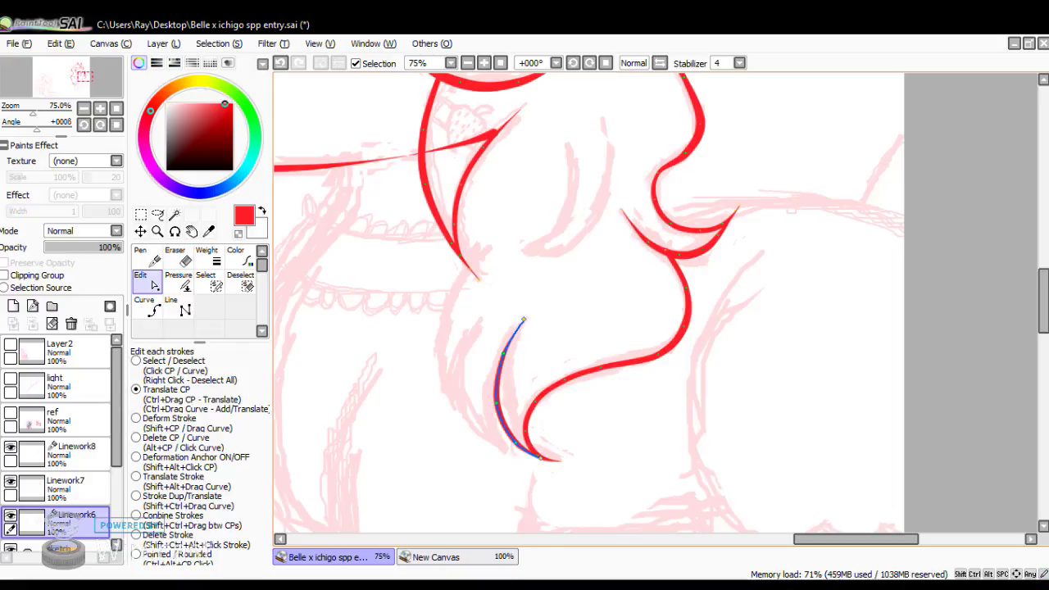
Add a short curve stroke branching down from the inner strand and bow it outward to form a second hair tip.
{"action": "left_click", "coordinate": [84, 108]}
{"action": "left_click", "coordinate": [83, 108]}
{"action": "left_click", "coordinate": [83, 108]}
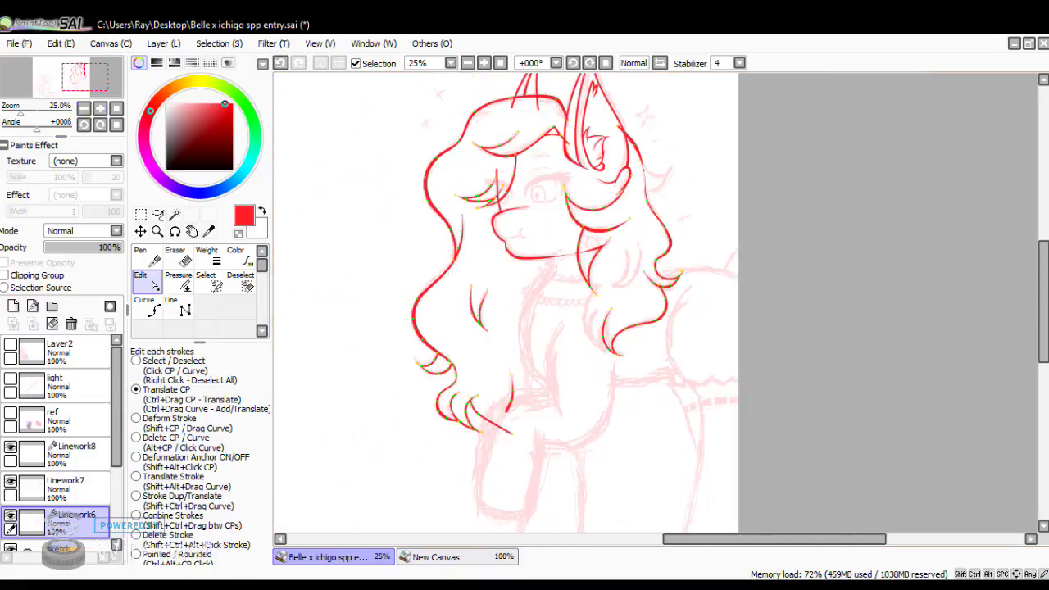
{"action": "scroll", "coordinate": [523, 319], "scroll_direction": "up", "scroll_amount": 4}
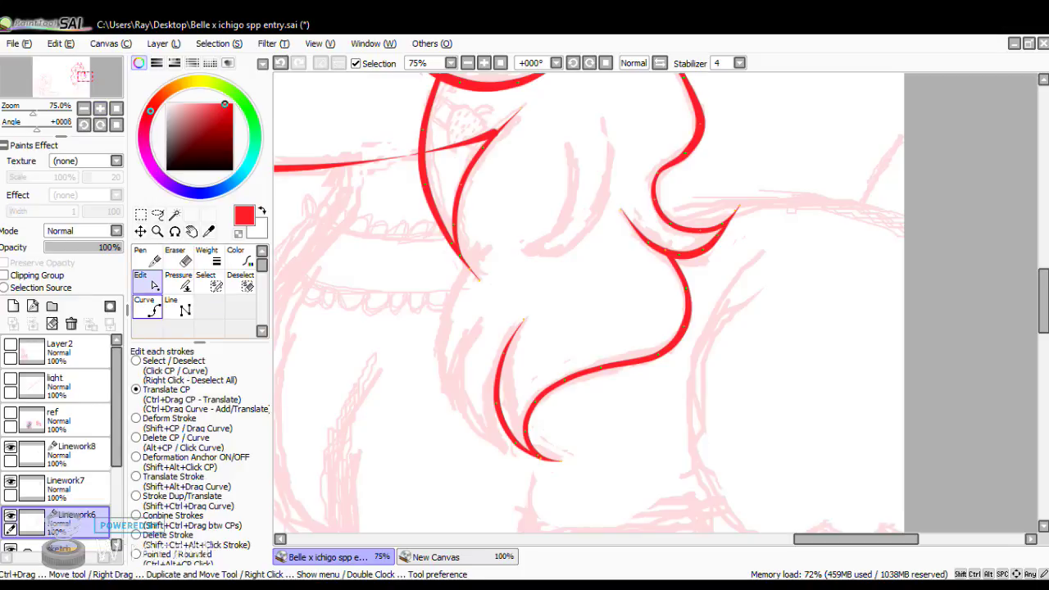
{"action": "left_click", "coordinate": [149, 308]}
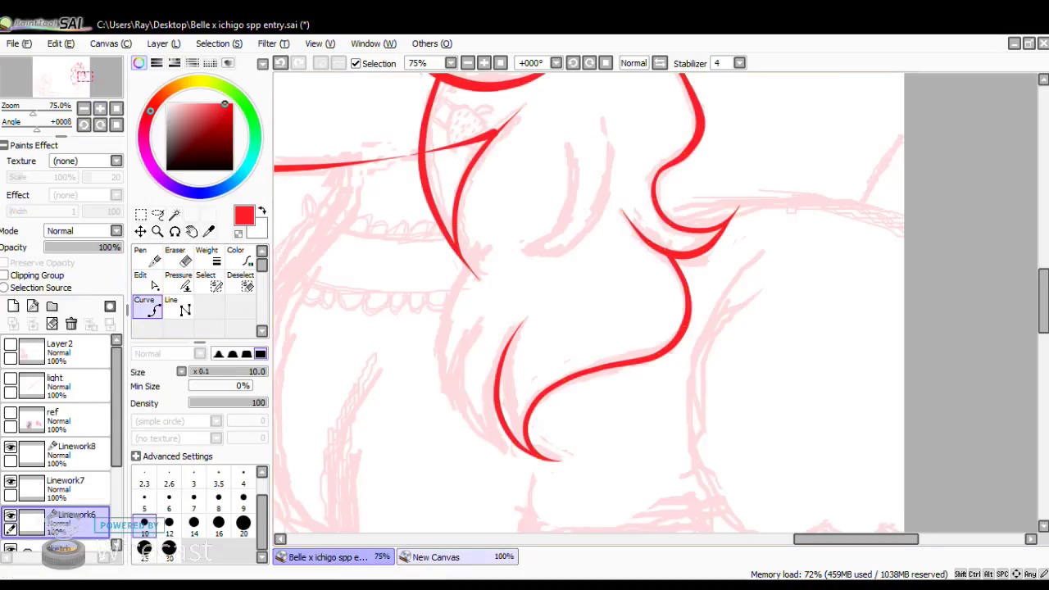
{"action": "left_click", "coordinate": [457, 557]}
{"action": "key", "text": "ctrl+Tab"}
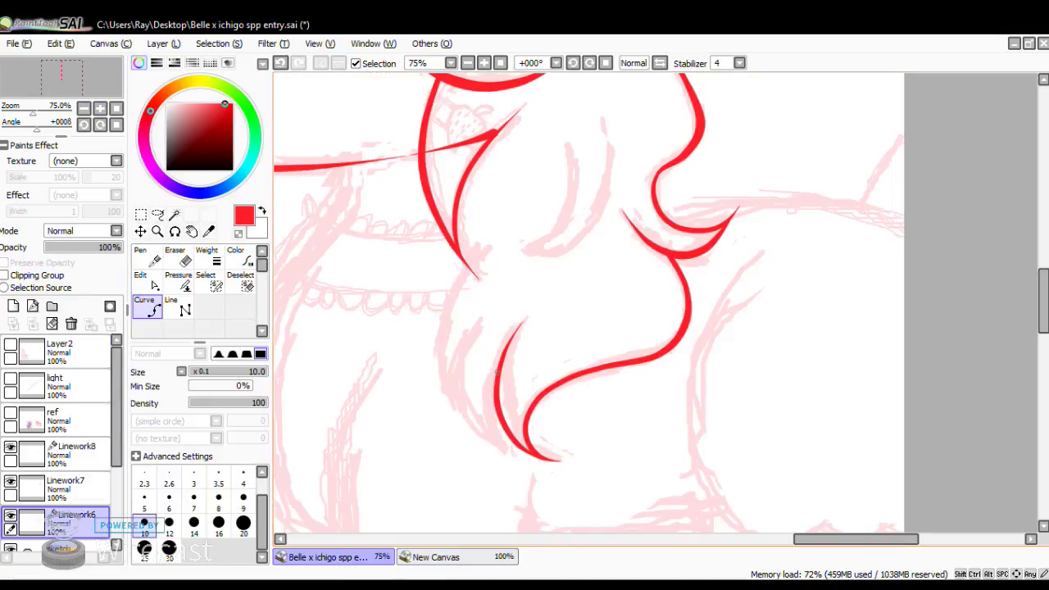
{"action": "left_click", "coordinate": [502, 452]}
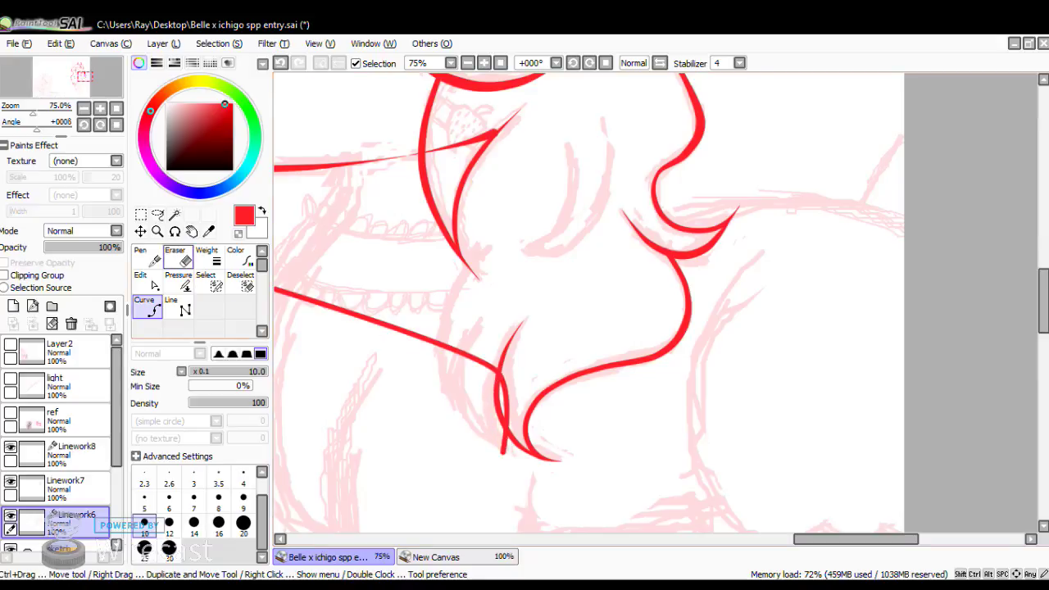
{"action": "left_click", "coordinate": [146, 280]}
{"action": "mouse_move", "coordinate": [499, 409]}
{"action": "left_mouse_down"}
{"action": "mouse_move", "coordinate": [490, 410]}
{"action": "mouse_move", "coordinate": [492, 433]}
{"action": "mouse_move", "coordinate": [489, 403]}
{"action": "left_mouse_up"}
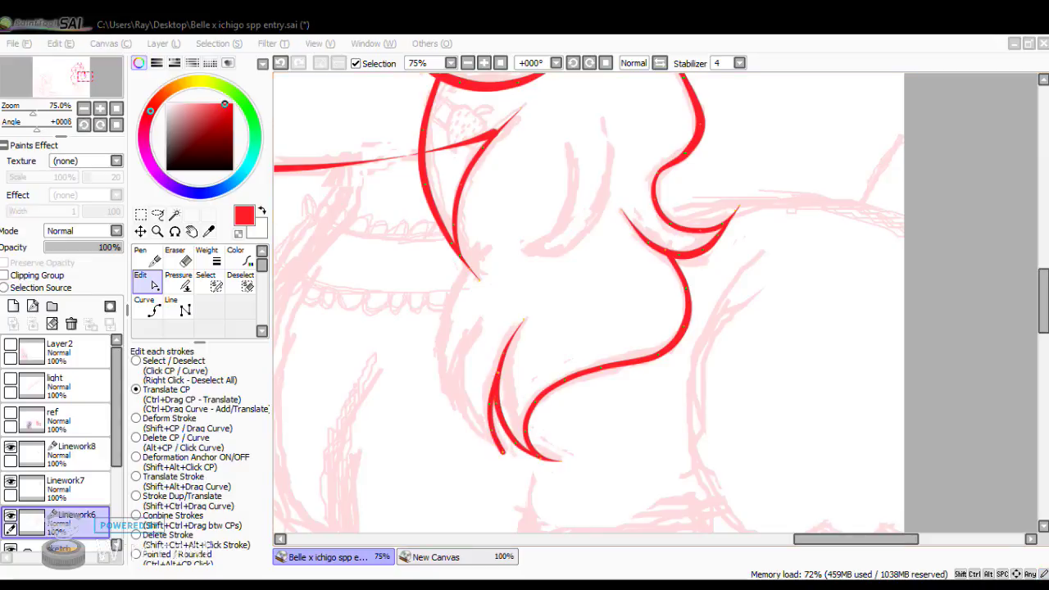
Add a curve stroke from the second hair tip up to the sketched outer strand and bend it along the sketch.
{"action": "left_click", "coordinate": [148, 306]}
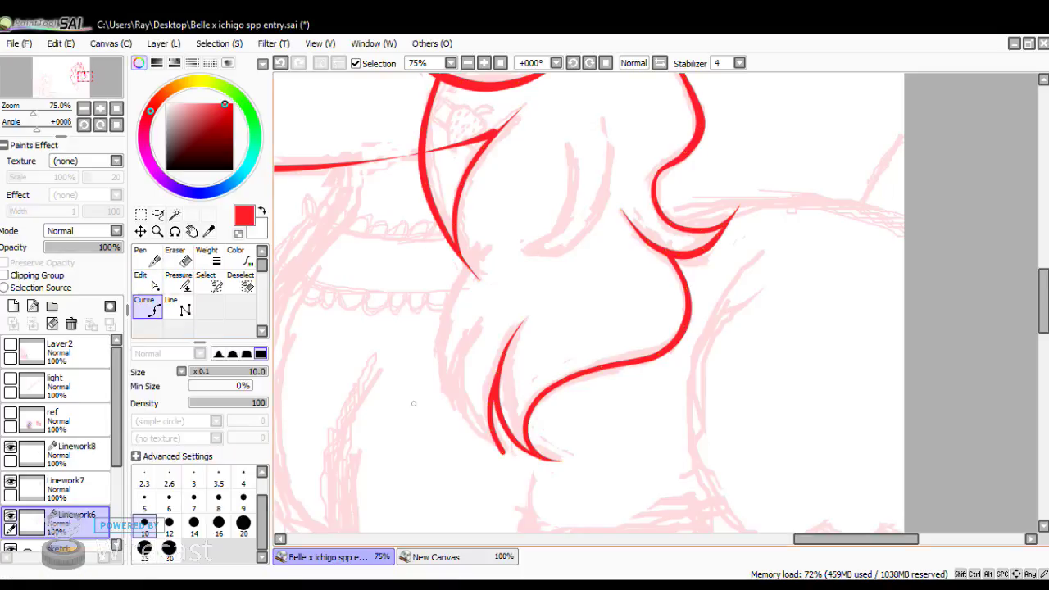
{"action": "left_click", "coordinate": [502, 451]}
{"action": "left_click", "coordinate": [483, 316]}
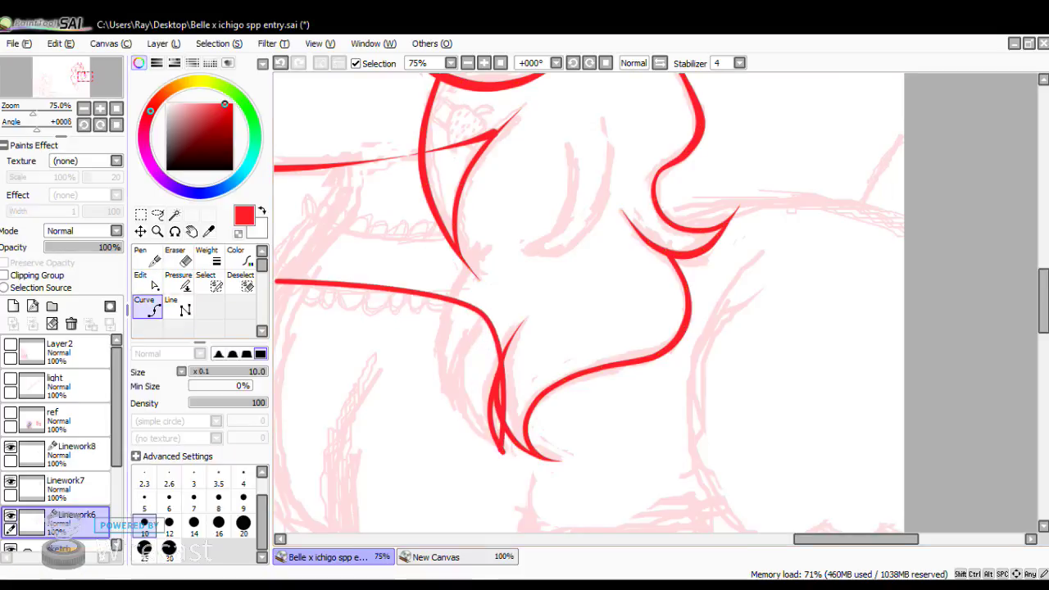
{"action": "left_click", "coordinate": [147, 258]}
{"action": "left_click", "coordinate": [147, 282]}
{"action": "mouse_move", "coordinate": [488, 352]}
{"action": "left_mouse_down"}
{"action": "mouse_move", "coordinate": [464, 351]}
{"action": "mouse_move", "coordinate": [457, 388]}
{"action": "left_mouse_up"}
{"action": "left_click_drag", "start_coordinate": [465, 351], "coordinate": [463, 349]}
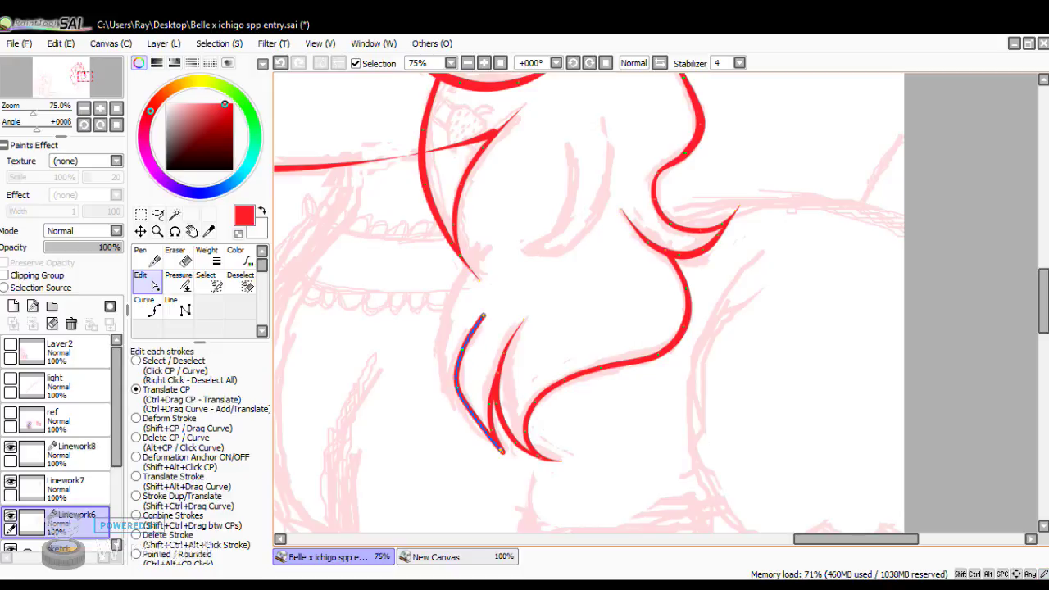
{"action": "left_click_drag", "start_coordinate": [474, 415], "coordinate": [466, 416]}
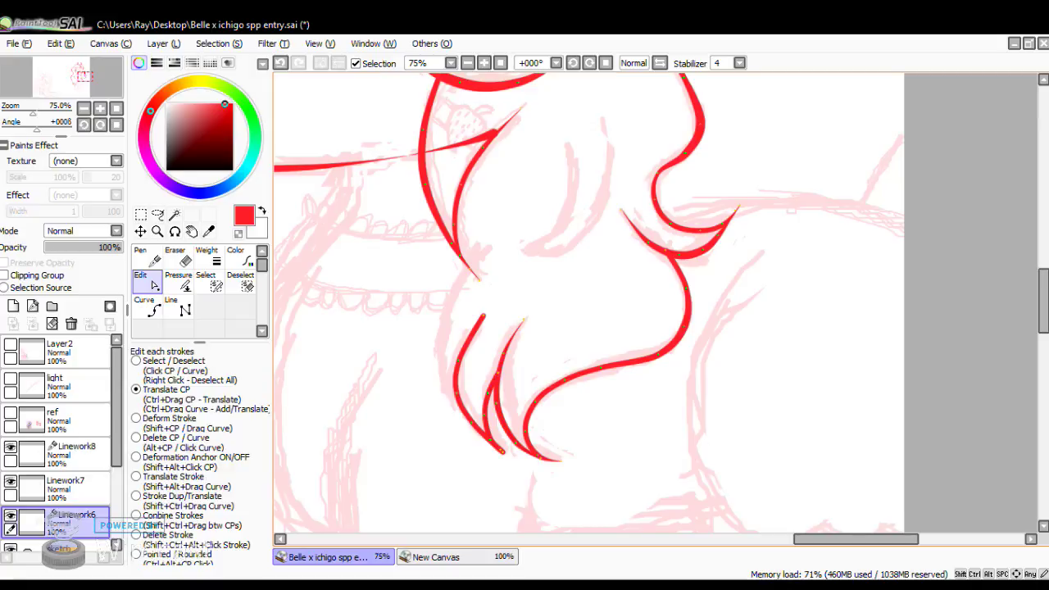
Taper the outer strand's ends, reposition the second hair tip and the strand's top end, and thicken the strand's bend.
{"action": "left_click", "coordinate": [178, 278]}
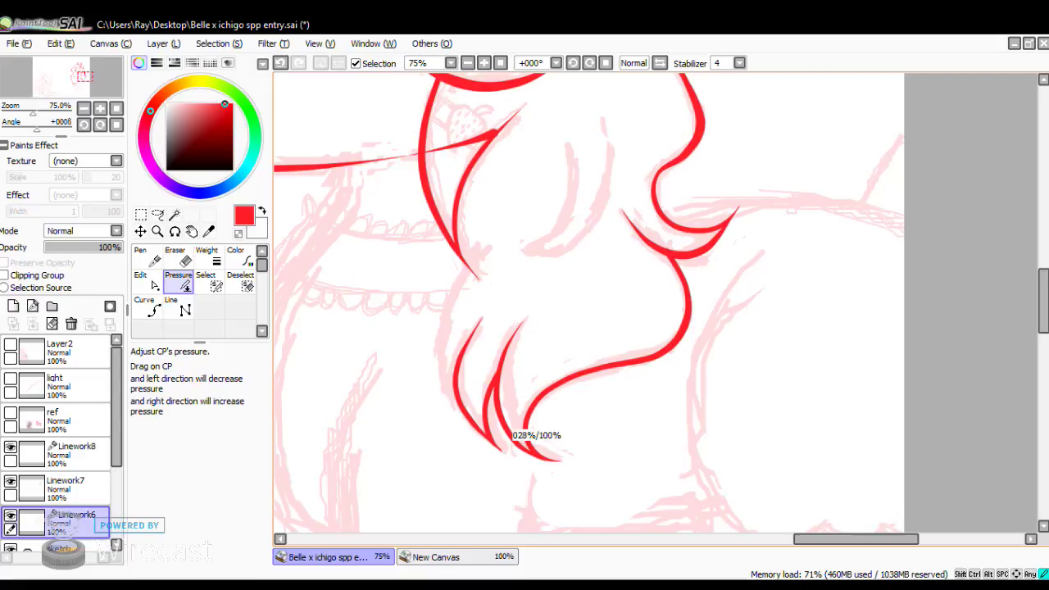
{"action": "left_click", "coordinate": [147, 281]}
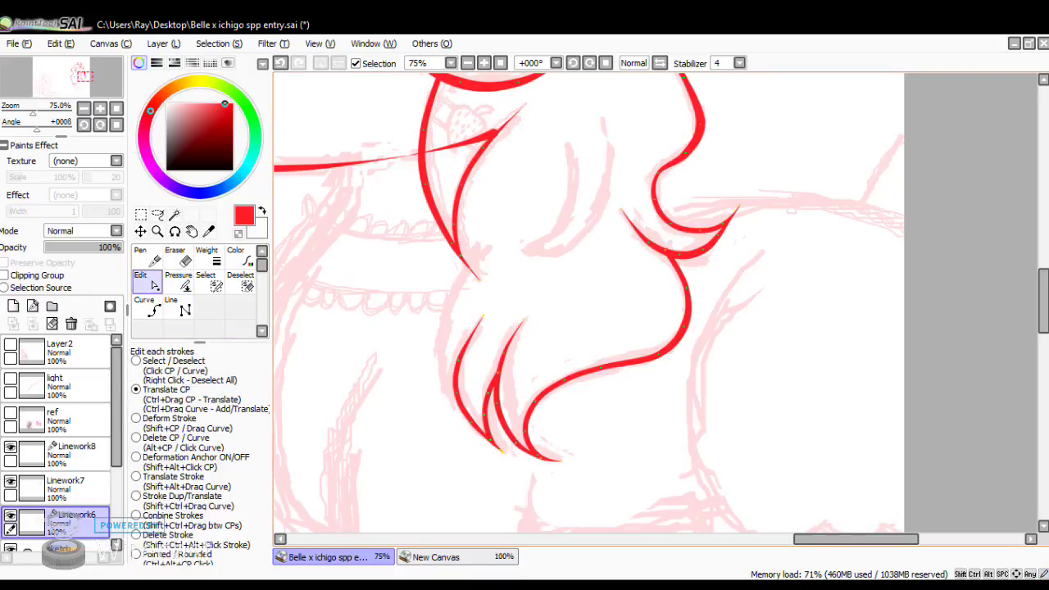
{"action": "mouse_move", "coordinate": [502, 452]}
{"action": "left_mouse_down"}
{"action": "mouse_move", "coordinate": [511, 458]}
{"action": "mouse_move", "coordinate": [491, 438]}
{"action": "left_mouse_up"}
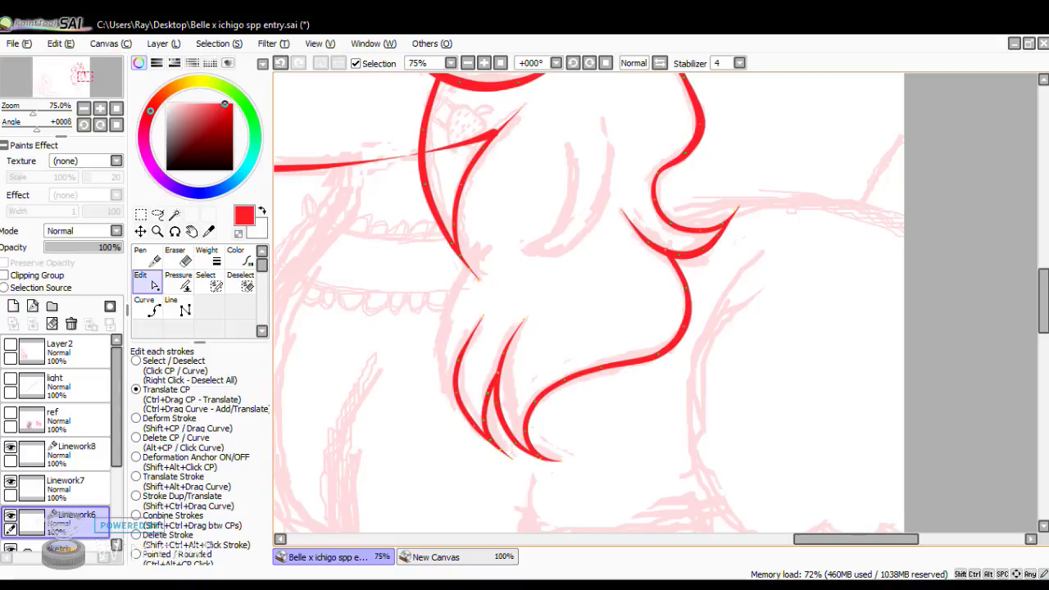
{"action": "left_click", "coordinate": [178, 280]}
{"action": "left_click_drag", "start_coordinate": [457, 393], "coordinate": [462, 393]}
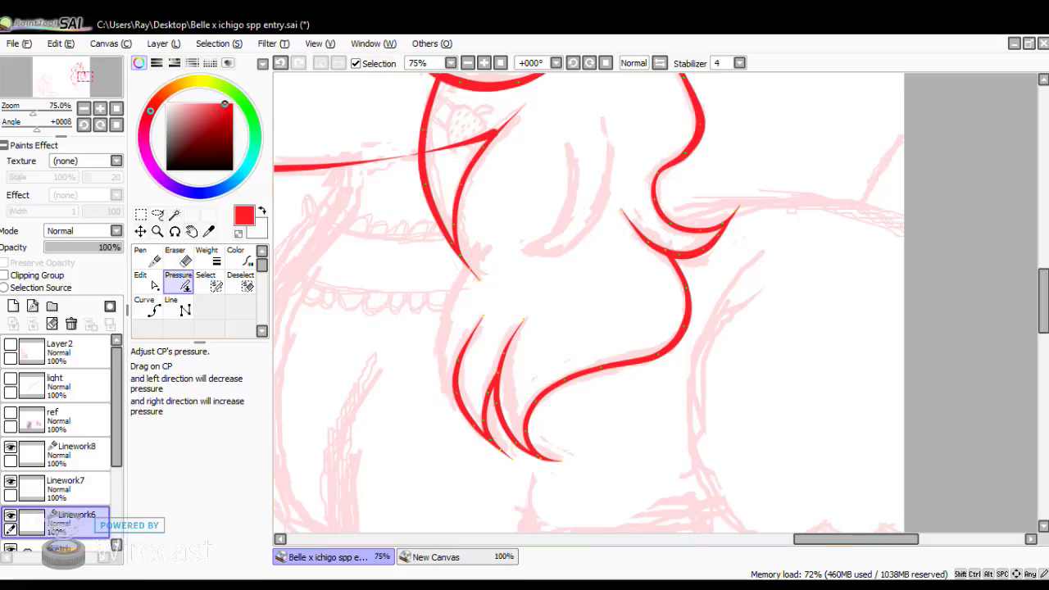
{"action": "left_click", "coordinate": [148, 283]}
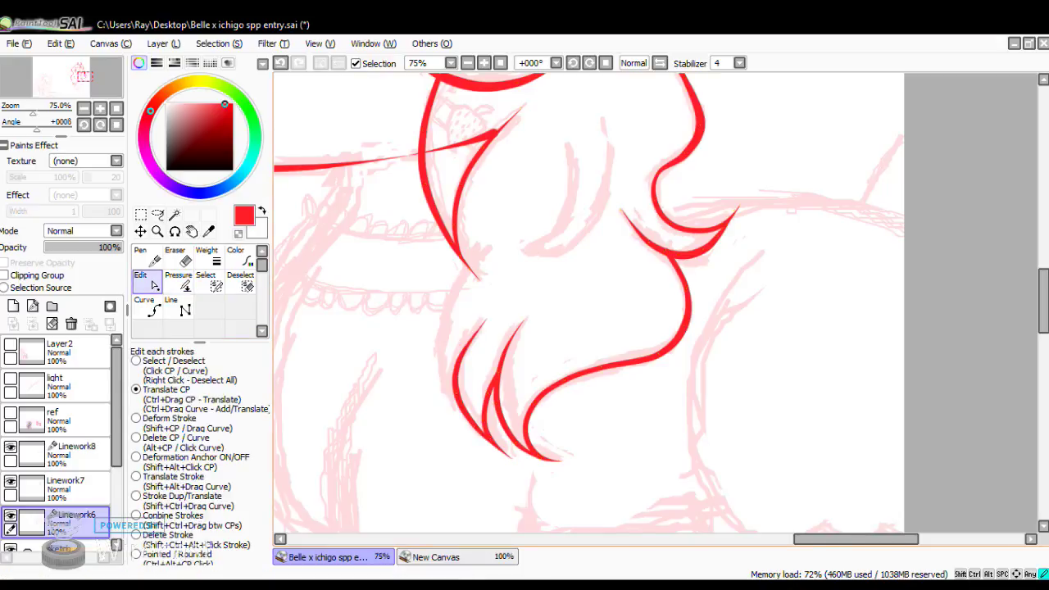
Thicken the outward bulge of the lower mane lock, raising its upper control point to 126% pressure.
{"action": "left_click", "coordinate": [178, 280]}
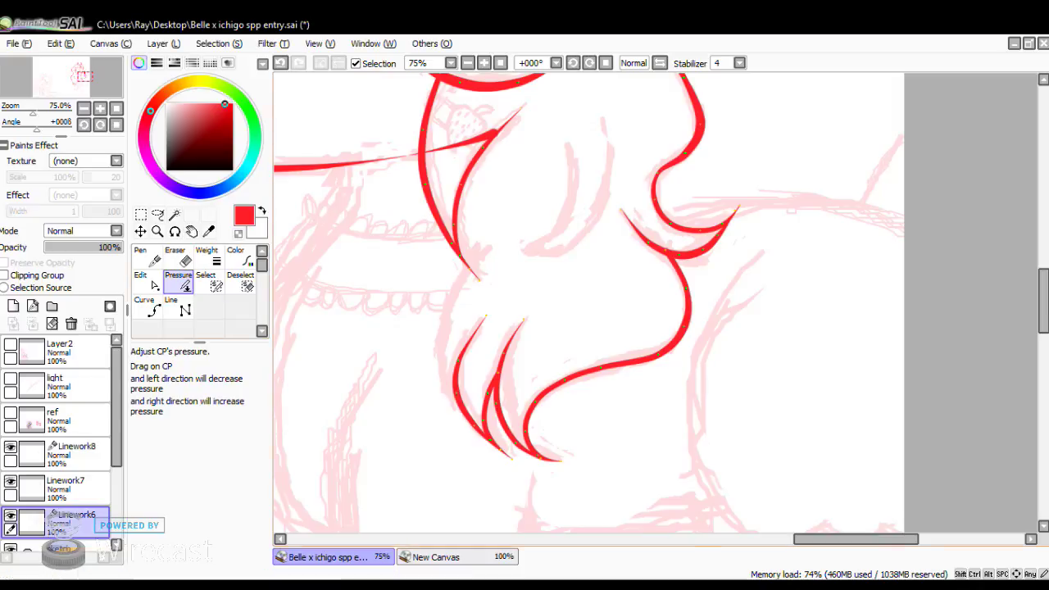
{"action": "left_click_drag", "start_coordinate": [684, 326], "coordinate": [706, 326]}
{"action": "left_click_drag", "start_coordinate": [686, 287], "coordinate": [706, 287]}
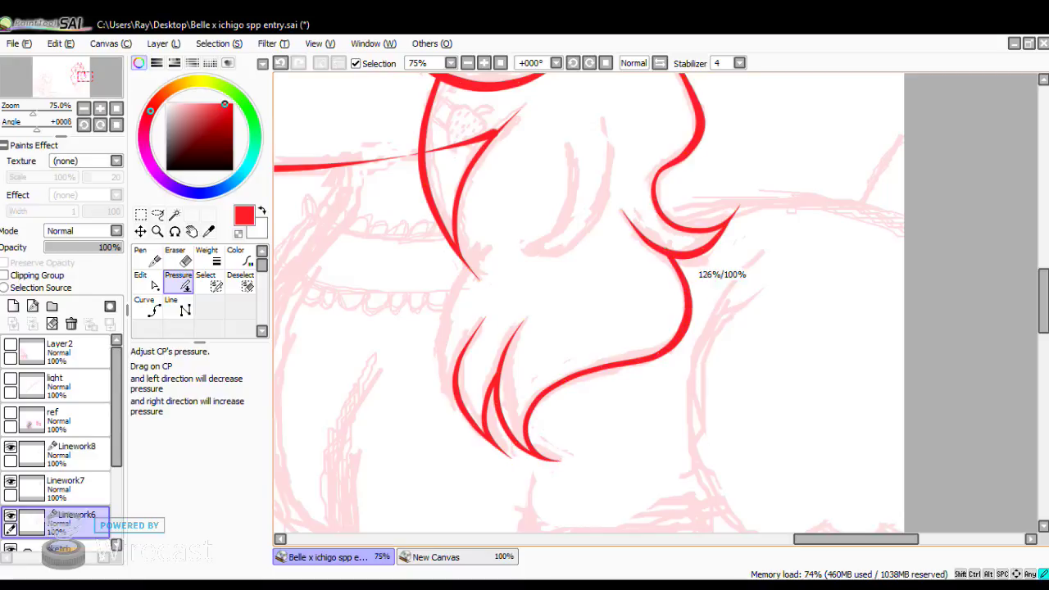
Shift the bend of the lower mane lock's outer strand slightly outward and down along the sketch.
{"action": "left_click", "coordinate": [147, 307]}
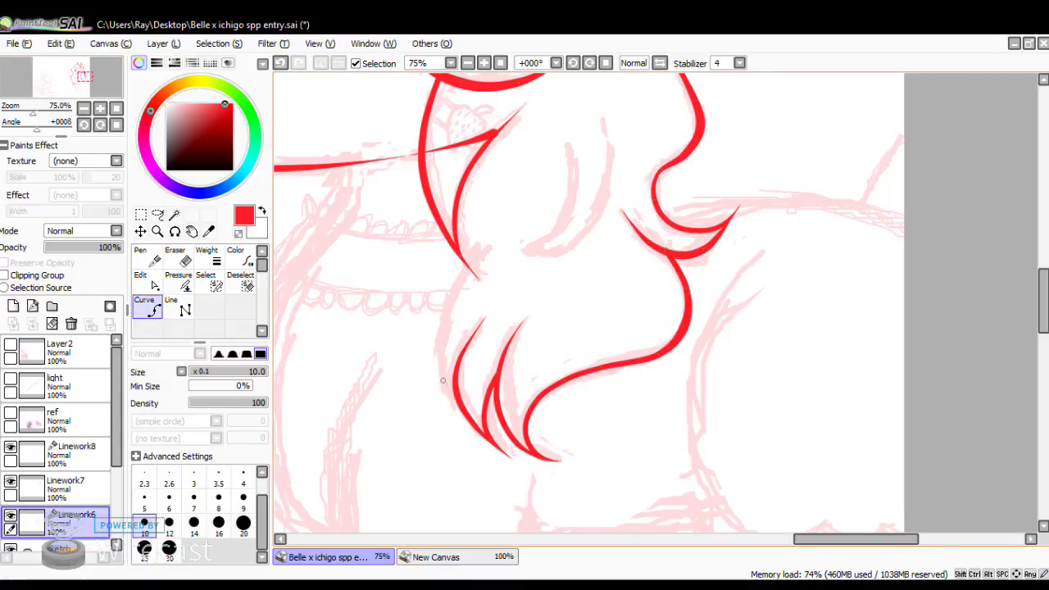
{"action": "key", "text": "ctrl"}
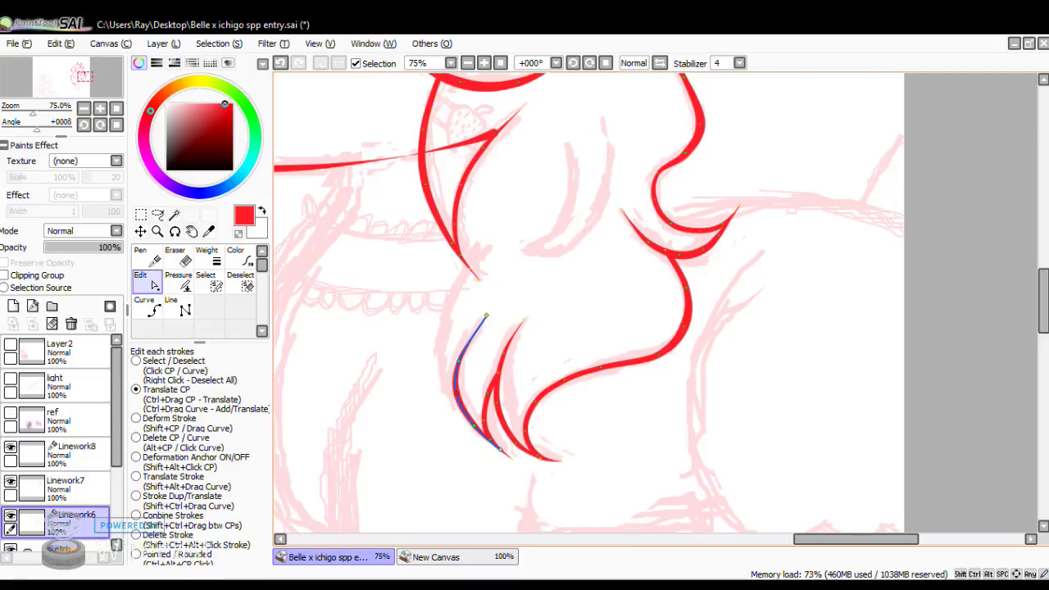
{"action": "left_click_drag", "start_coordinate": [458, 360], "coordinate": [455, 373]}
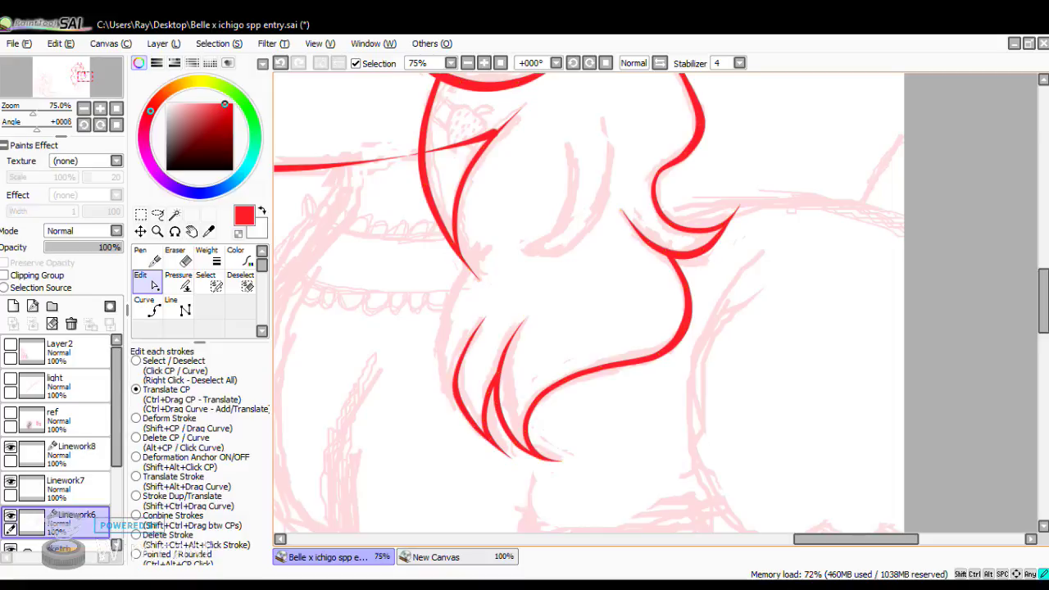
{"action": "key", "text": "alt+Tab"}
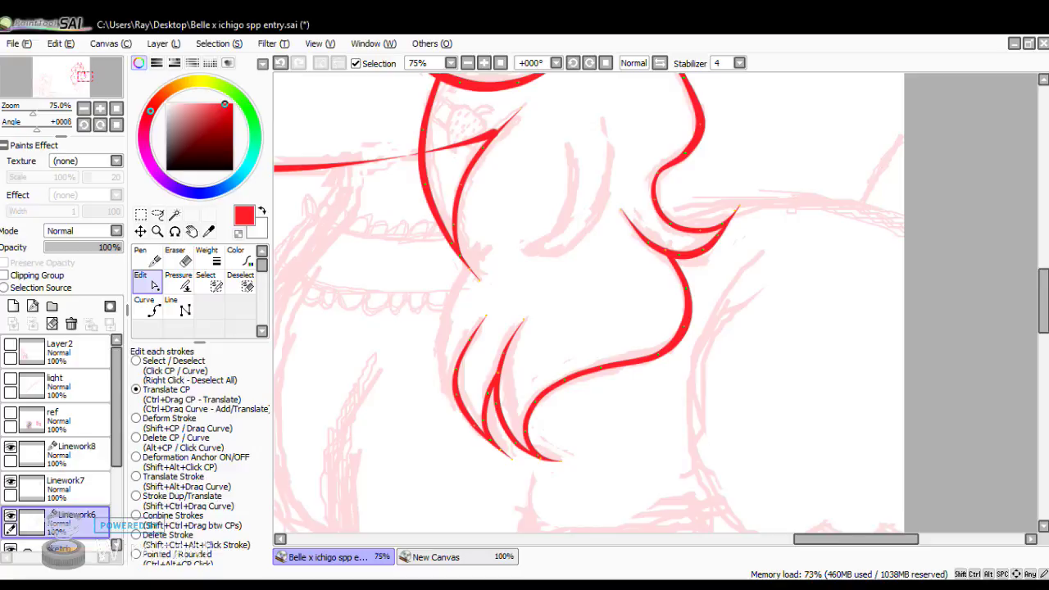
Thicken the lower mane lock's outer strand by raising the pressure at its bend.
{"action": "left_click", "coordinate": [116, 107]}
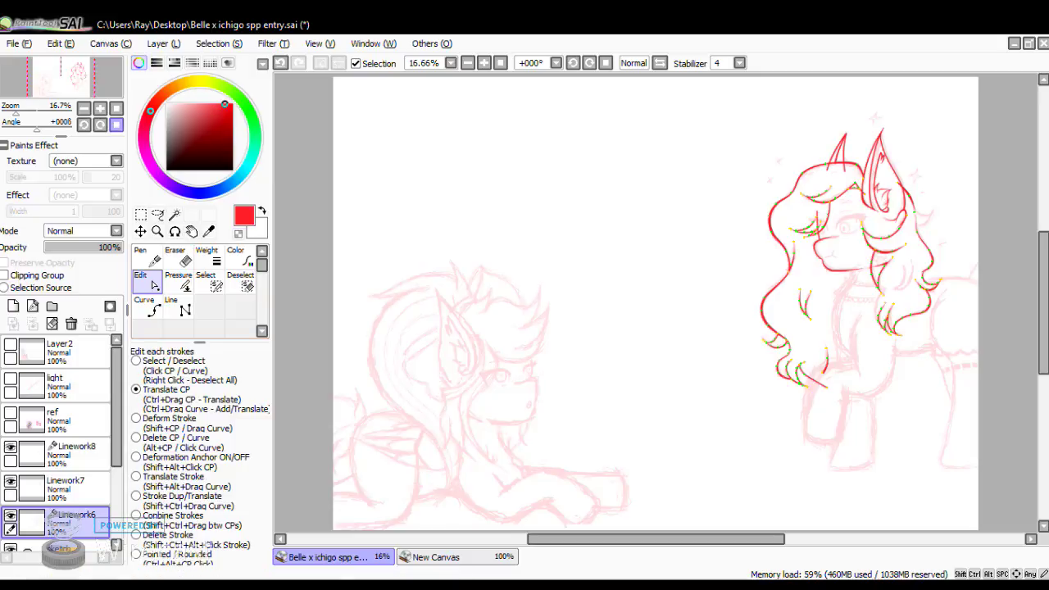
{"action": "left_click", "coordinate": [100, 108]}
{"action": "left_click", "coordinate": [100, 108]}
{"action": "left_click_drag", "start_coordinate": [62, 77], "coordinate": [83, 75]}
{"action": "left_click", "coordinate": [100, 108]}
{"action": "left_click", "coordinate": [100, 108]}
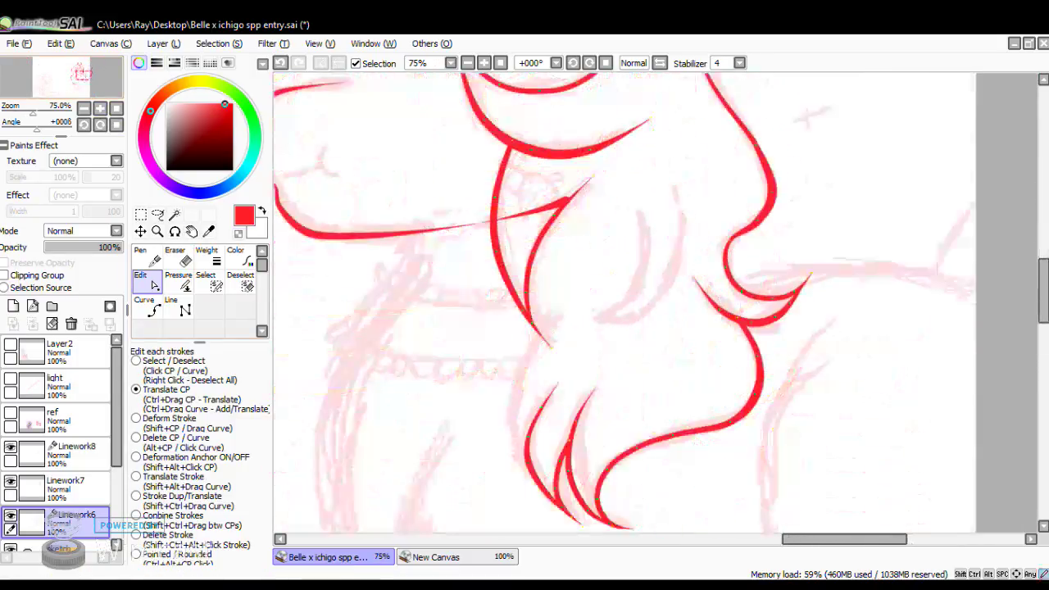
{"action": "left_click", "coordinate": [177, 278]}
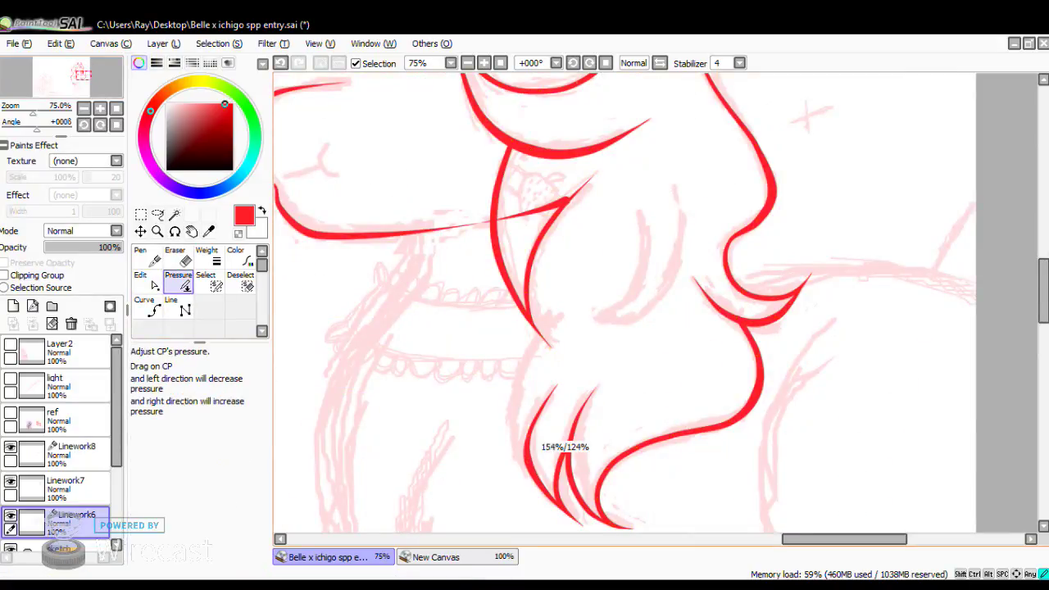
{"action": "left_click_drag", "start_coordinate": [564, 461], "coordinate": [606, 442]}
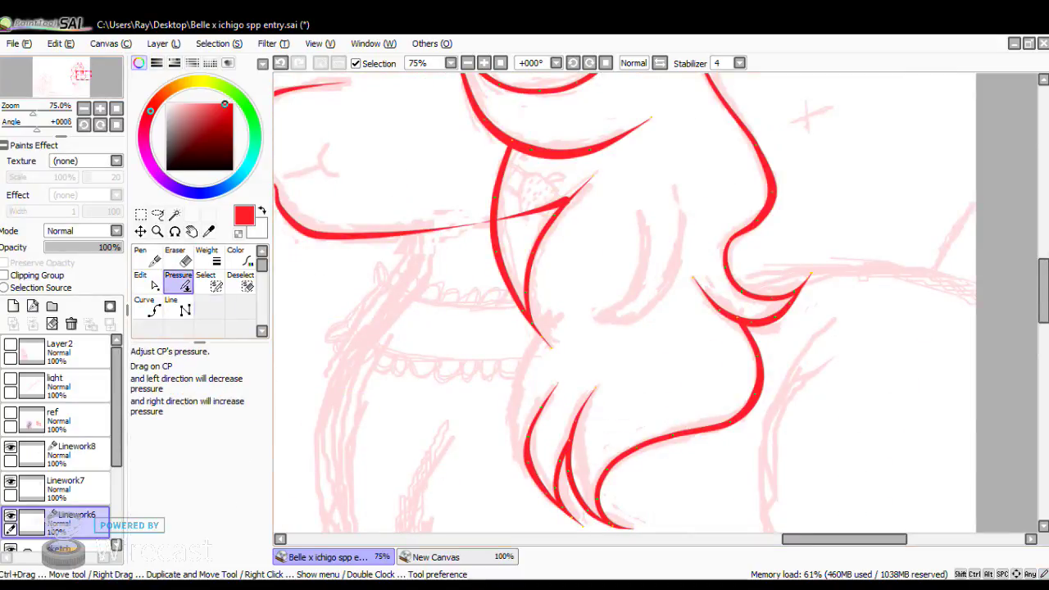
{"action": "left_click", "coordinate": [146, 279]}
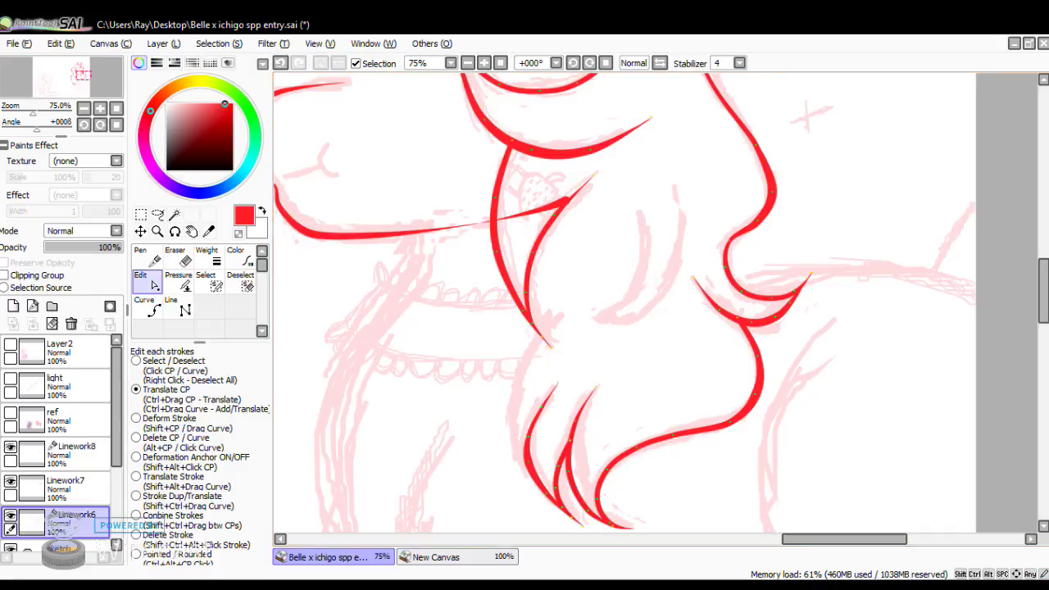
{"action": "key", "text": "alt+Tab"}
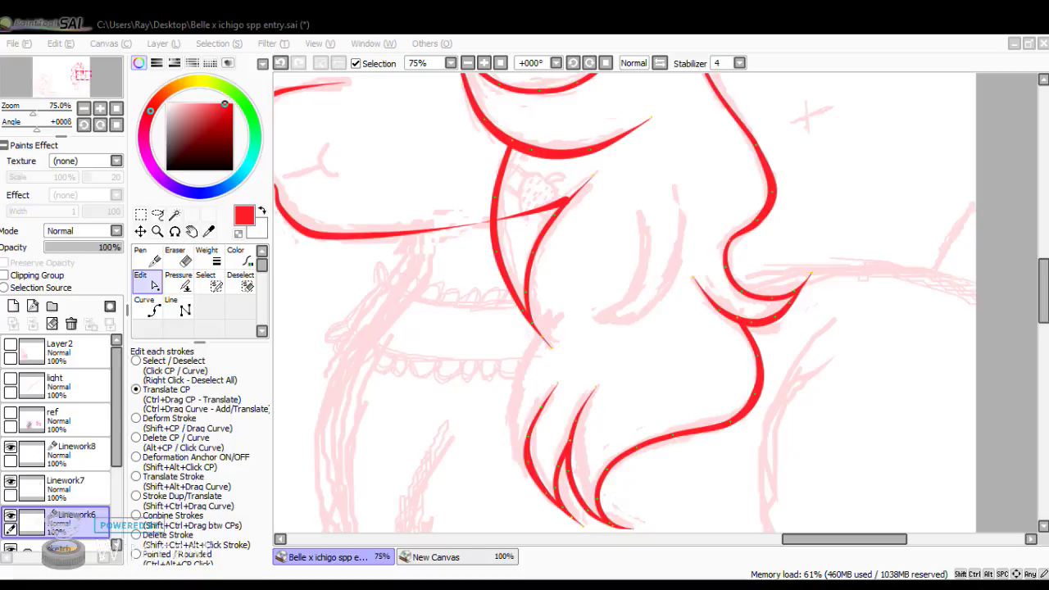
Add a curve stroke from the lower lock's outer strand up across the hair tip above and bow it outward along the sketch.
{"action": "left_click", "coordinate": [148, 308]}
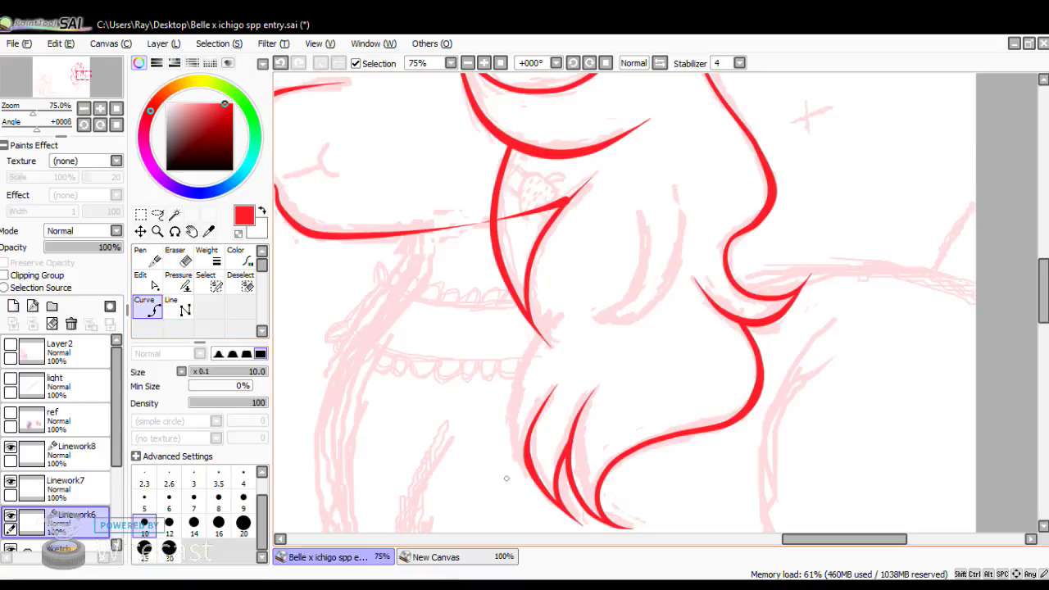
{"action": "left_click", "coordinate": [531, 468]}
{"action": "left_click", "coordinate": [557, 318]}
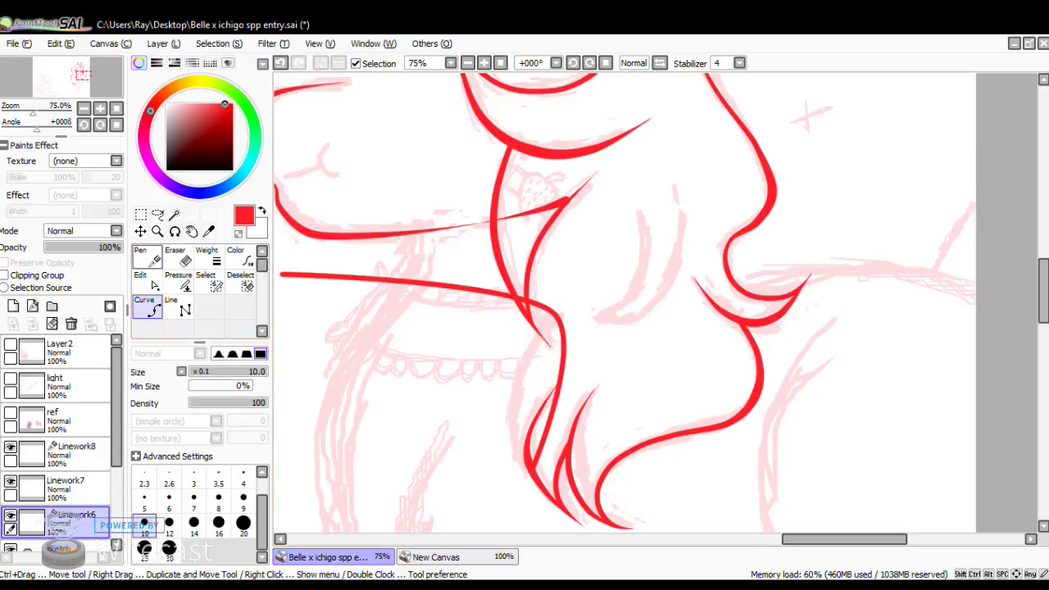
{"action": "left_click", "coordinate": [147, 278]}
{"action": "mouse_move", "coordinate": [524, 364]}
{"action": "left_mouse_down"}
{"action": "mouse_move", "coordinate": [533, 373]}
{"action": "mouse_move", "coordinate": [512, 392]}
{"action": "left_mouse_up"}
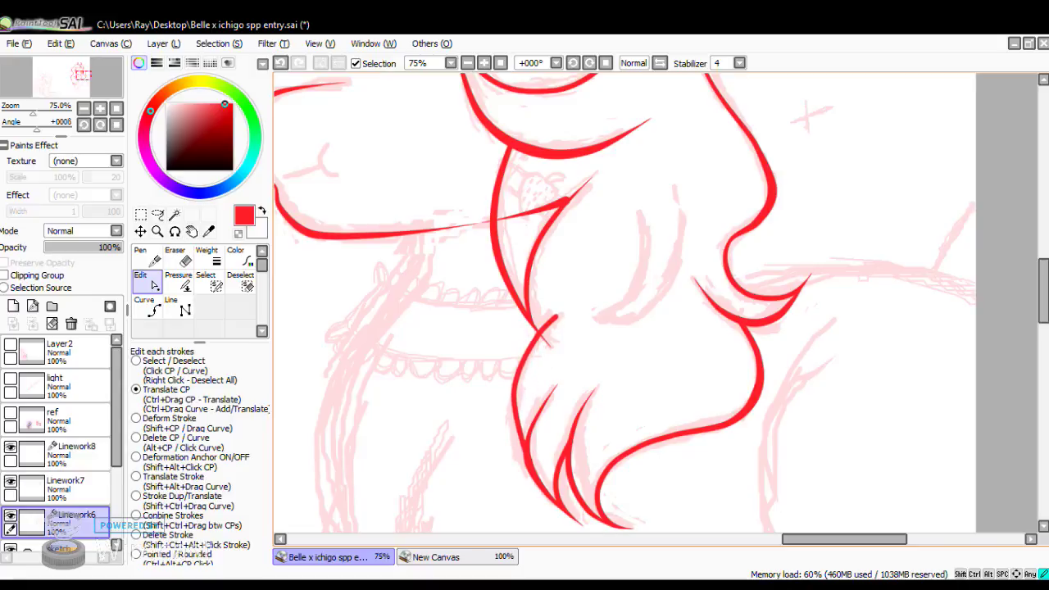
{"action": "left_click_drag", "start_coordinate": [522, 440], "coordinate": [514, 441]}
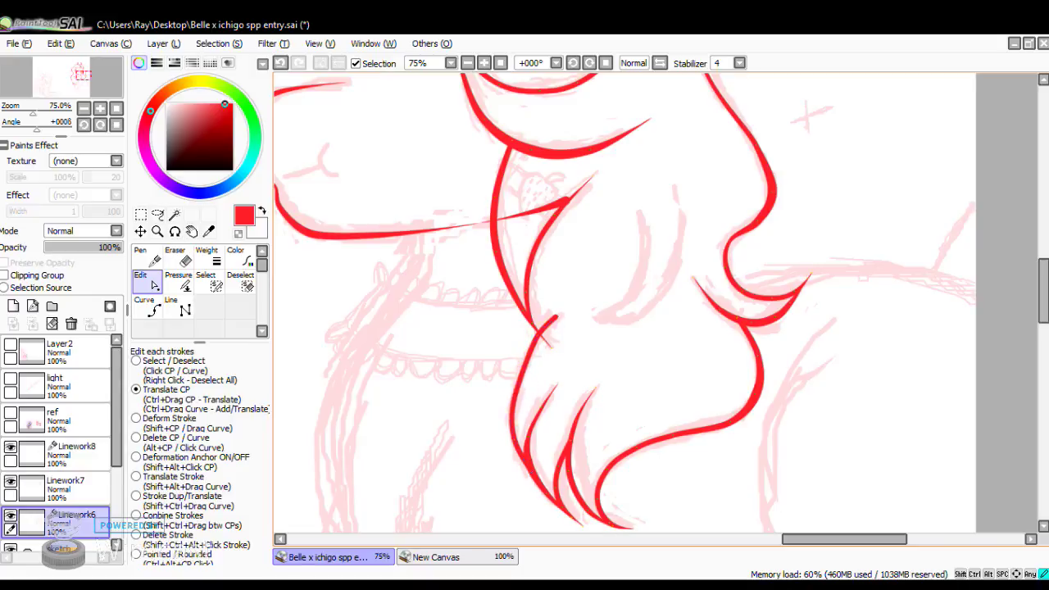
Increase the pressure in the middle of the new outer mane stroke and taper its upper end.
{"action": "left_click", "coordinate": [178, 279]}
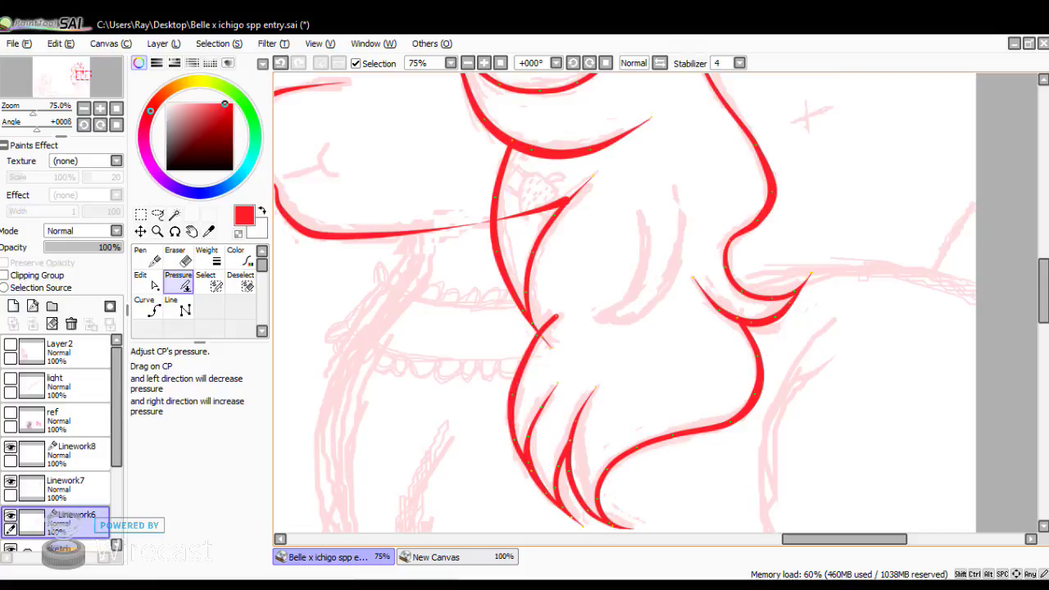
{"action": "left_click", "coordinate": [149, 280]}
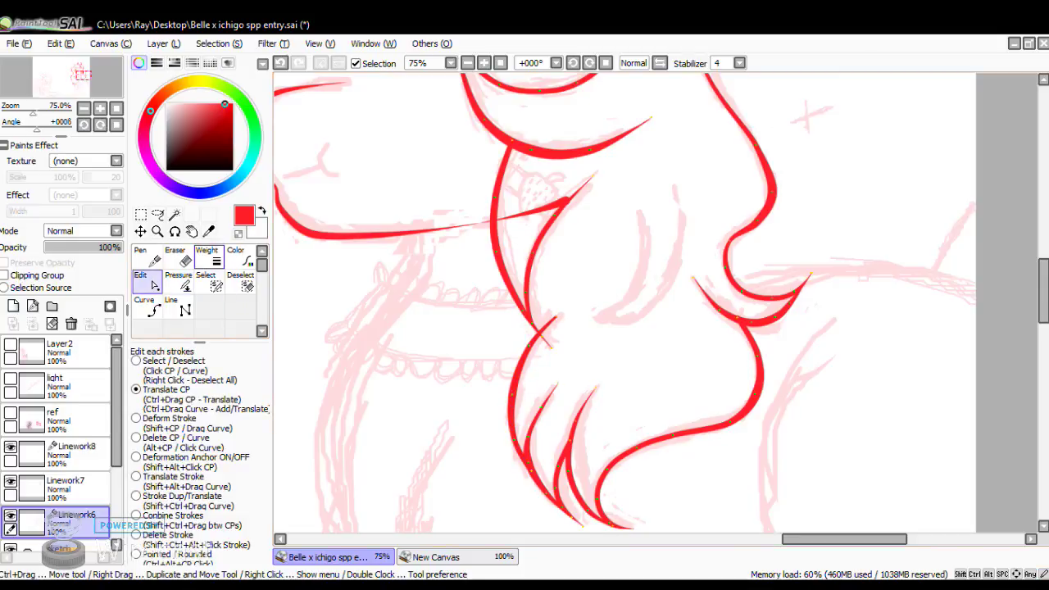
{"action": "left_click", "coordinate": [178, 279]}
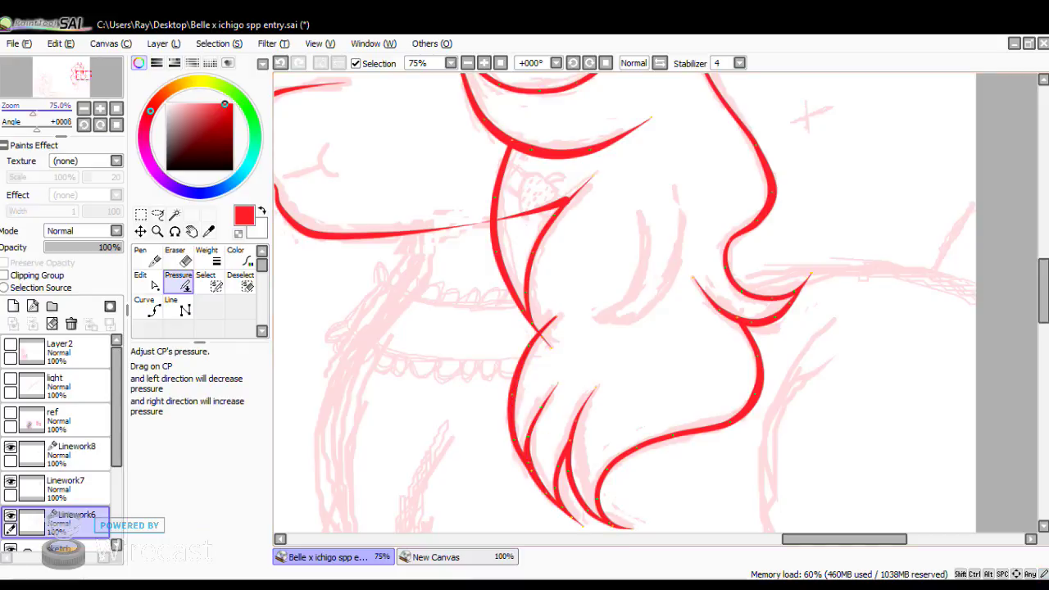
Check the whole pony's linework with the sketch folder hidden, and show the sketch again.
{"action": "left_click", "coordinate": [83, 109]}
{"action": "left_click", "coordinate": [83, 109]}
{"action": "left_click", "coordinate": [83, 109]}
{"action": "left_click", "coordinate": [84, 109]}
{"action": "left_click", "coordinate": [147, 257]}
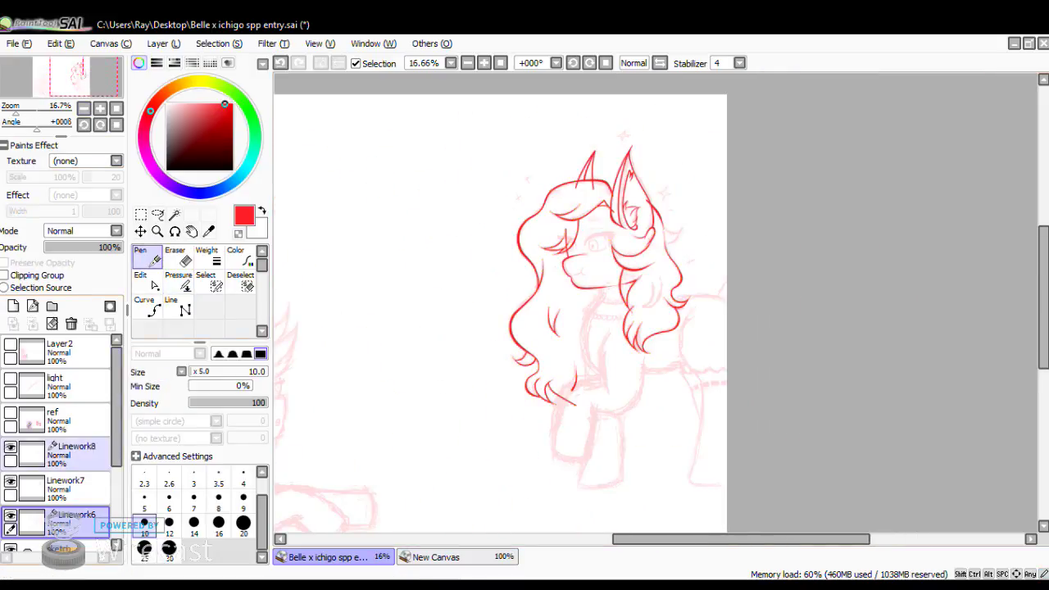
{"action": "scroll", "coordinate": [57, 434], "scroll_direction": "down", "scroll_amount": 1}
{"action": "left_click", "coordinate": [11, 514]}
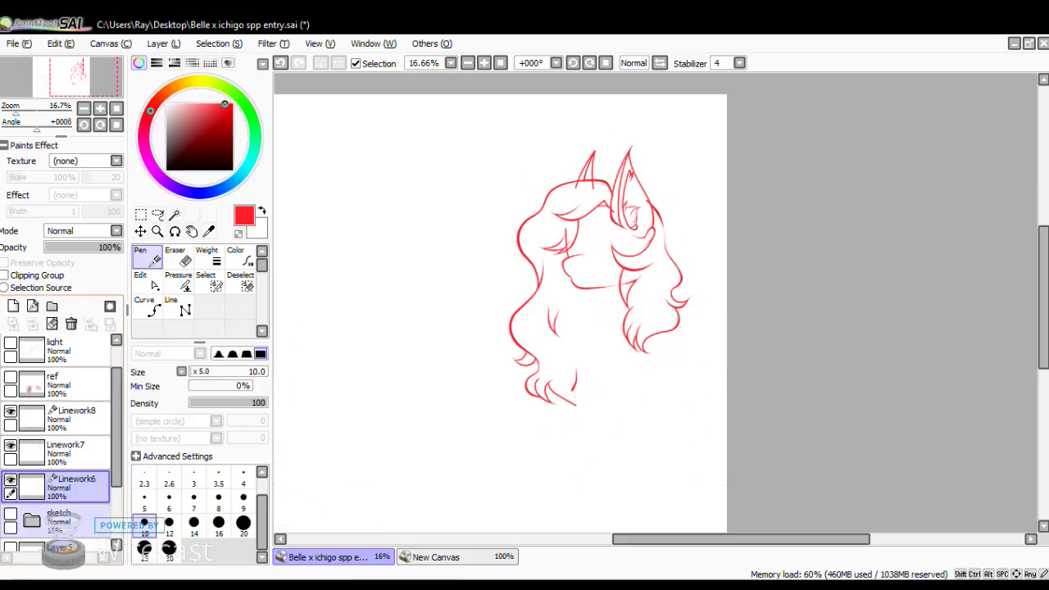
{"action": "left_click", "coordinate": [10, 514]}
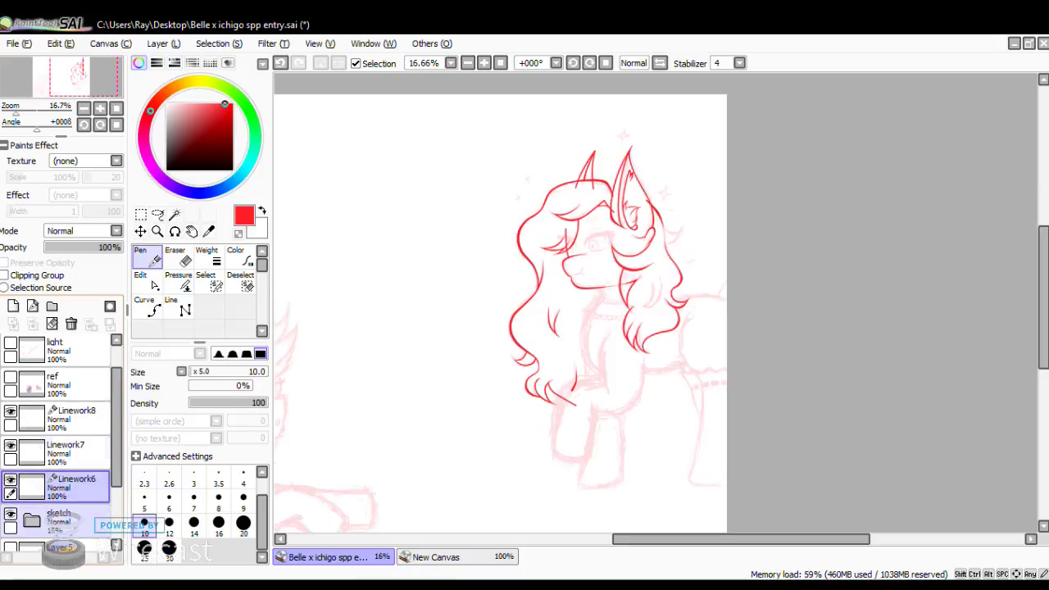
Add a curve stroke inside the lower mane lock and bend it along the outer of the two sketched inner hair lines.
{"action": "left_click", "coordinate": [99, 109]}
{"action": "left_click", "coordinate": [99, 109]}
{"action": "left_click", "coordinate": [99, 108]}
{"action": "left_click", "coordinate": [99, 108]}
{"action": "left_click", "coordinate": [99, 108]}
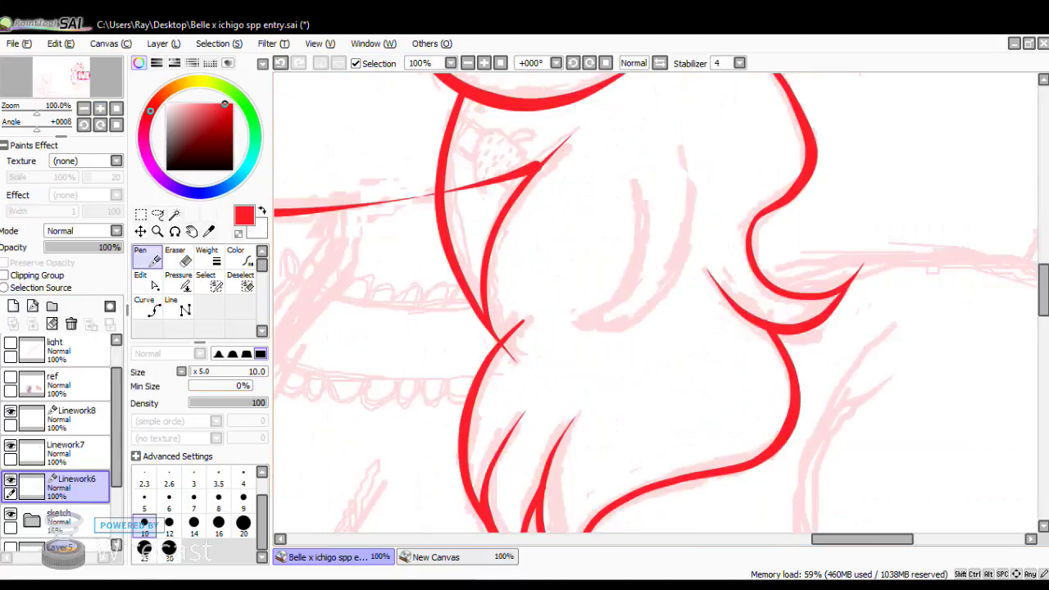
{"action": "left_click", "coordinate": [147, 308]}
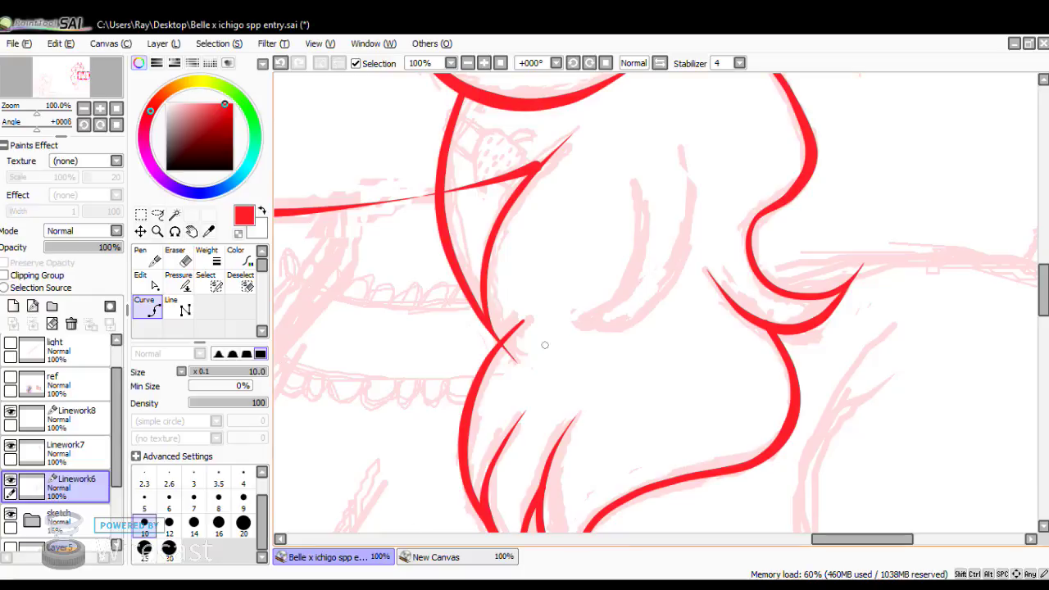
{"action": "left_click", "coordinate": [635, 181]}
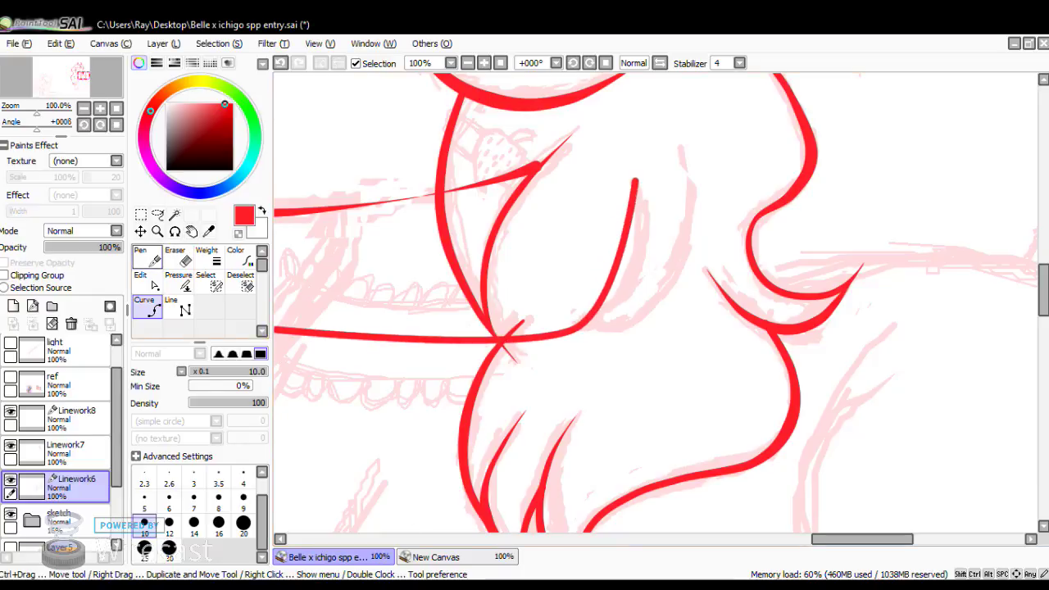
{"action": "left_click", "coordinate": [148, 280]}
{"action": "mouse_move", "coordinate": [613, 267]}
{"action": "left_mouse_down"}
{"action": "mouse_move", "coordinate": [638, 308]}
{"action": "mouse_move", "coordinate": [629, 325]}
{"action": "left_mouse_up"}
{"action": "mouse_move", "coordinate": [656, 241]}
{"action": "left_mouse_down"}
{"action": "mouse_move", "coordinate": [678, 250]}
{"action": "mouse_move", "coordinate": [692, 219]}
{"action": "left_mouse_up"}
{"action": "left_click_drag", "start_coordinate": [672, 281], "coordinate": [677, 284]}
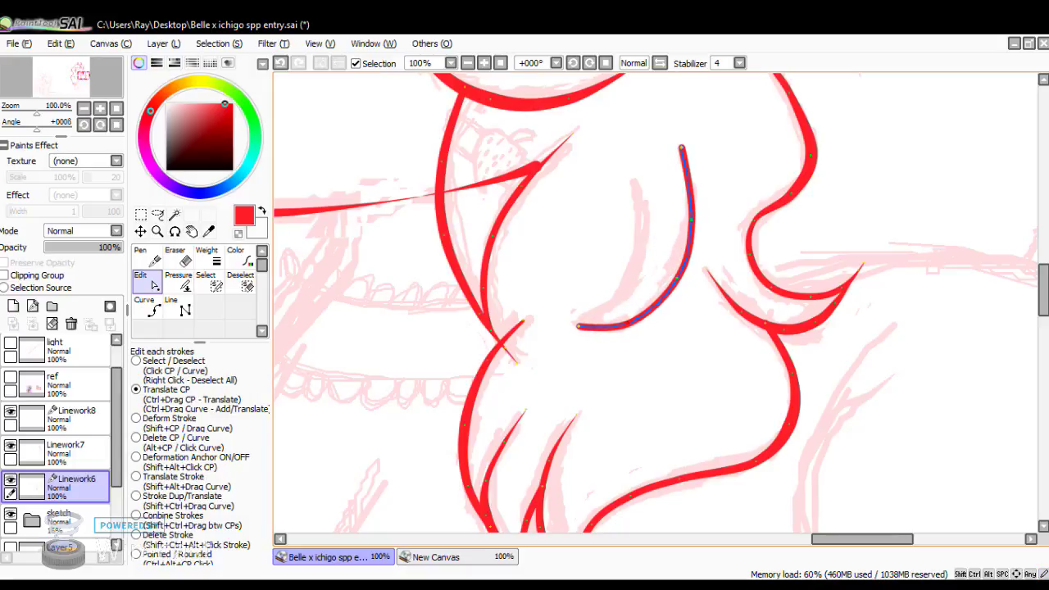
Fine-tune the control points along the outer inner hair stroke's lower curve and side.
{"action": "left_click_drag", "start_coordinate": [628, 323], "coordinate": [622, 323]}
{"action": "left_click_drag", "start_coordinate": [677, 284], "coordinate": [674, 286]}
{"action": "left_click_drag", "start_coordinate": [692, 220], "coordinate": [692, 219]}
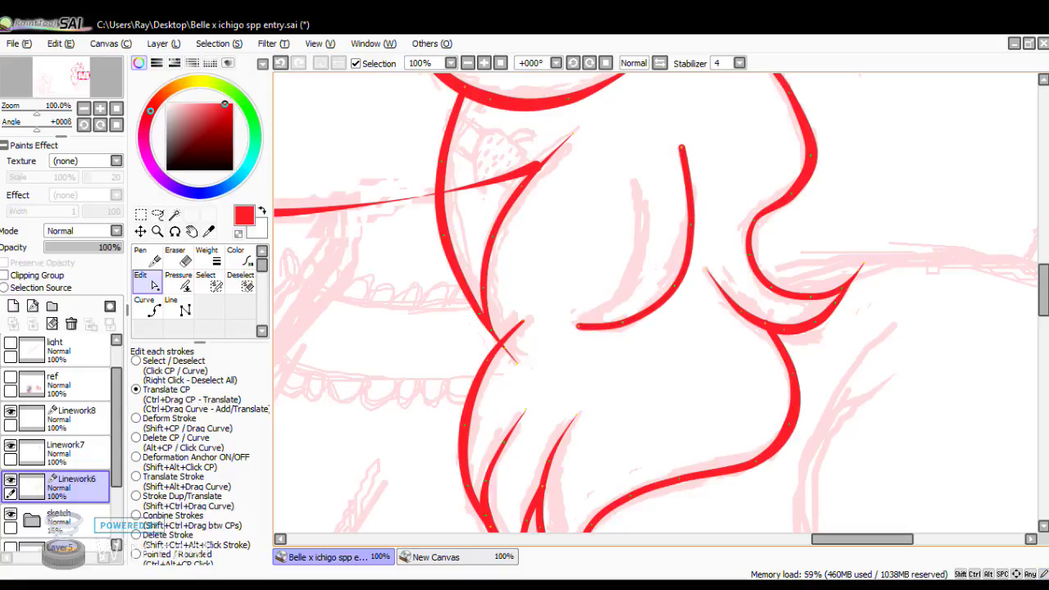
{"action": "left_click_drag", "start_coordinate": [674, 286], "coordinate": [671, 288]}
Add a second curve stroke branching from the inner hair stroke's lower end and bend it along the shorter sketched line.
{"action": "left_click", "coordinate": [145, 308]}
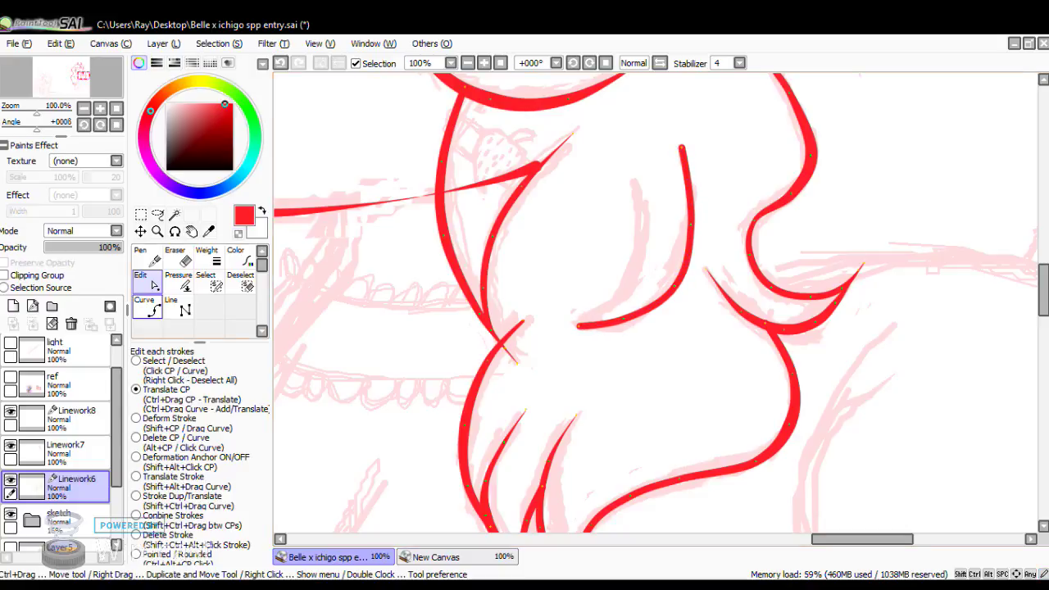
{"action": "left_click", "coordinate": [586, 326]}
{"action": "left_click", "coordinate": [632, 179]}
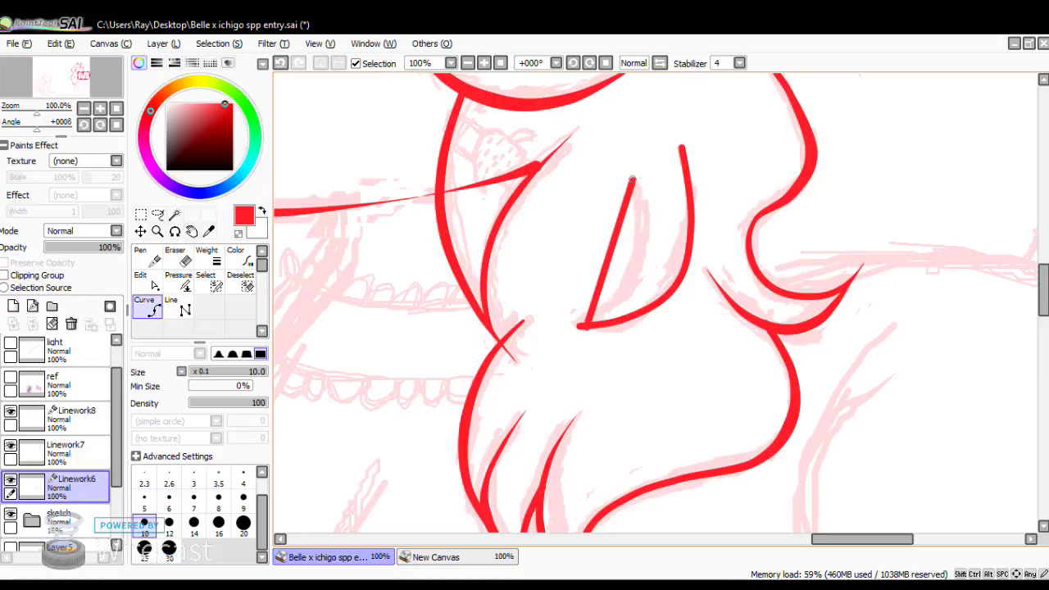
{"action": "left_click", "coordinate": [147, 281]}
{"action": "left_click_drag", "start_coordinate": [587, 326], "coordinate": [602, 322]}
{"action": "left_click_drag", "start_coordinate": [610, 275], "coordinate": [620, 303]}
{"action": "left_click_drag", "start_coordinate": [628, 259], "coordinate": [639, 263]}
{"action": "left_click_drag", "start_coordinate": [635, 211], "coordinate": [641, 211]}
{"action": "left_click_drag", "start_coordinate": [639, 263], "coordinate": [640, 260]}
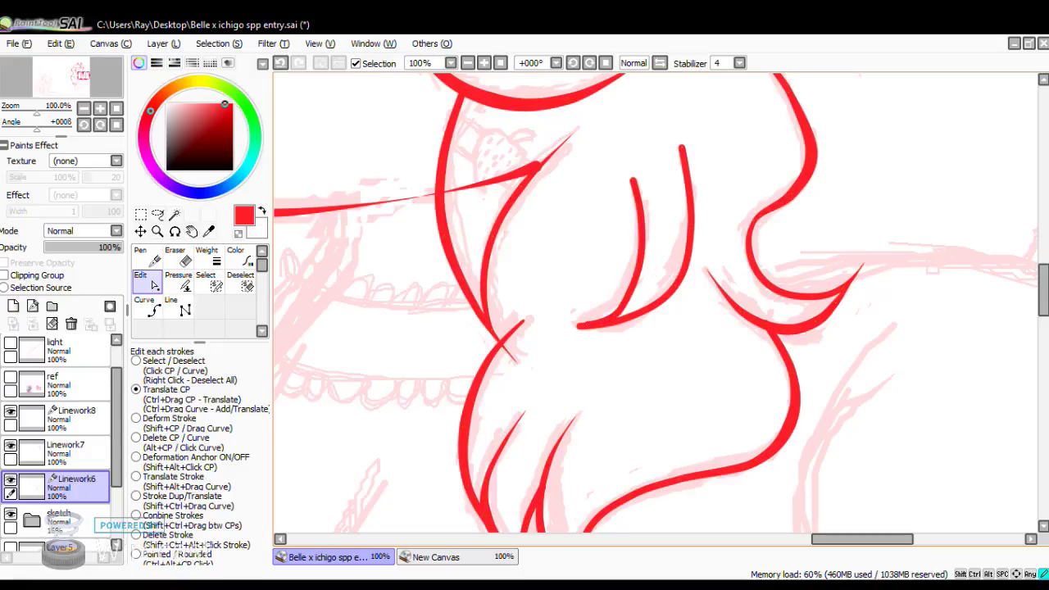
Taper the shared lower end of the two inner hair strokes and adjust the longer stroke's lower curve.
{"action": "left_click", "coordinate": [204, 279]}
{"action": "left_click", "coordinate": [178, 279]}
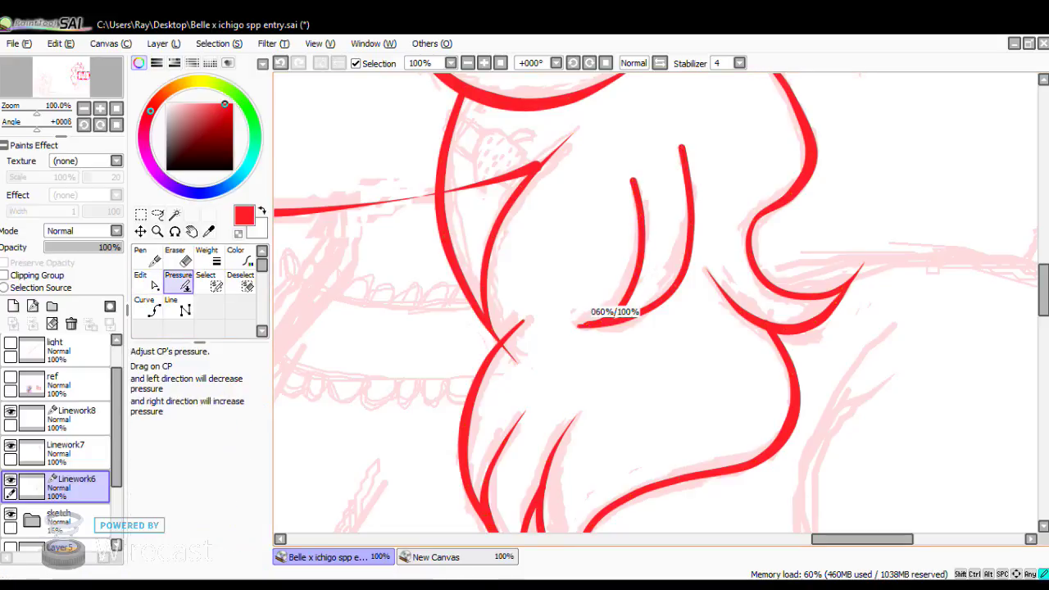
{"action": "mouse_move", "coordinate": [627, 318]}
{"action": "left_mouse_down"}
{"action": "mouse_move", "coordinate": [636, 313]}
{"action": "mouse_move", "coordinate": [614, 318]}
{"action": "left_mouse_up"}
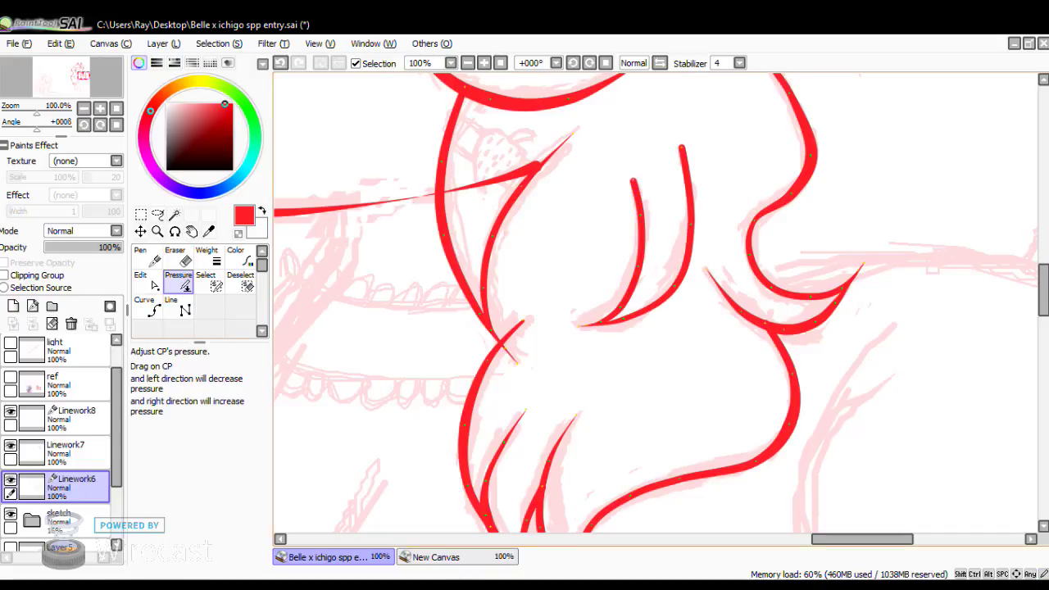
{"action": "left_click", "coordinate": [153, 285]}
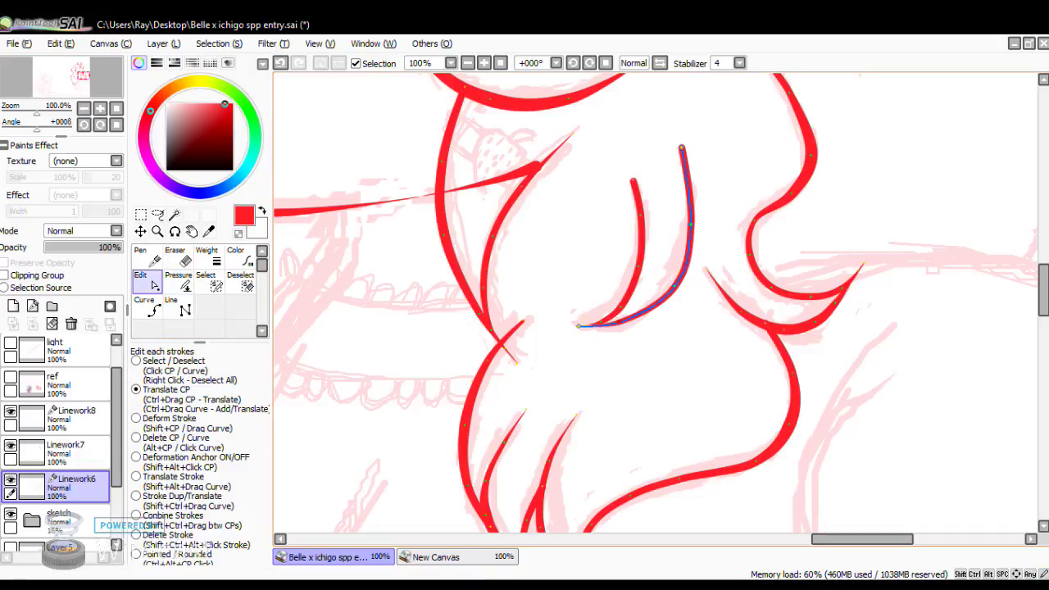
{"action": "mouse_move", "coordinate": [587, 325]}
{"action": "left_mouse_down"}
{"action": "mouse_move", "coordinate": [573, 326]}
{"action": "mouse_move", "coordinate": [623, 310]}
{"action": "mouse_move", "coordinate": [571, 329]}
{"action": "mouse_move", "coordinate": [644, 313]}
{"action": "left_mouse_up"}
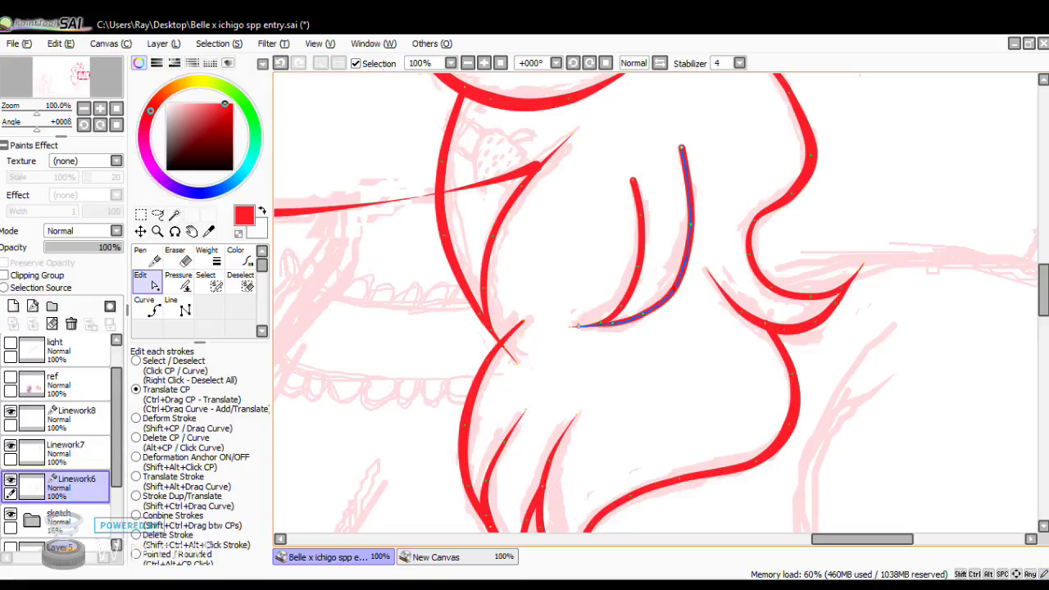
Taper the top ends of both inner hair strokes and adjust the pressure along their curves.
{"action": "left_click", "coordinate": [179, 282]}
{"action": "left_click_drag", "start_coordinate": [674, 286], "coordinate": [679, 287]}
{"action": "left_click_drag", "start_coordinate": [633, 180], "coordinate": [581, 181]}
{"action": "left_click_drag", "start_coordinate": [682, 148], "coordinate": [630, 149]}
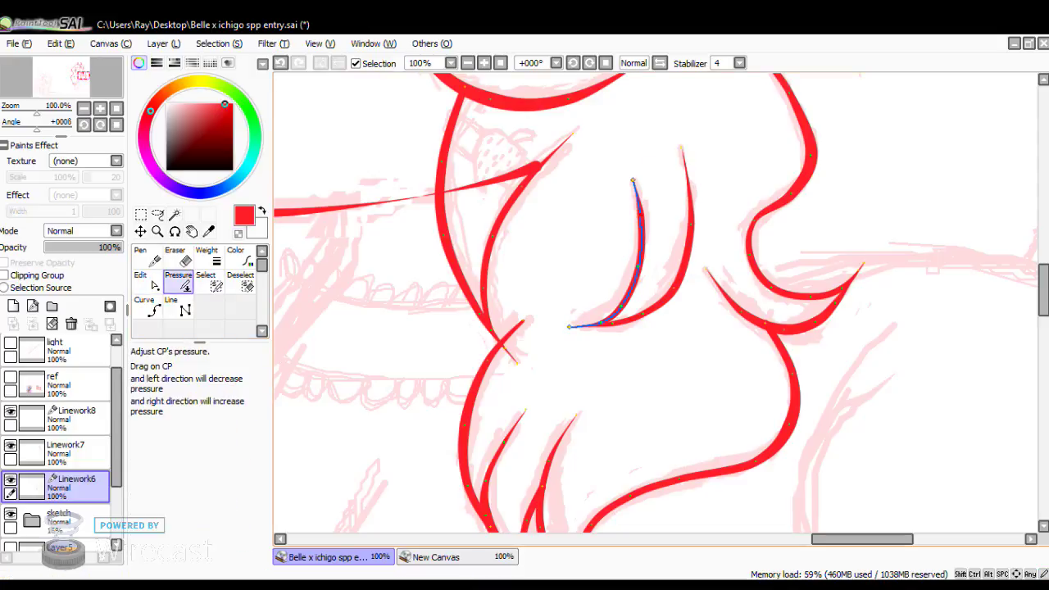
{"action": "left_click_drag", "start_coordinate": [640, 215], "coordinate": [614, 214]}
{"action": "left_click_drag", "start_coordinate": [691, 223], "coordinate": [678, 223]}
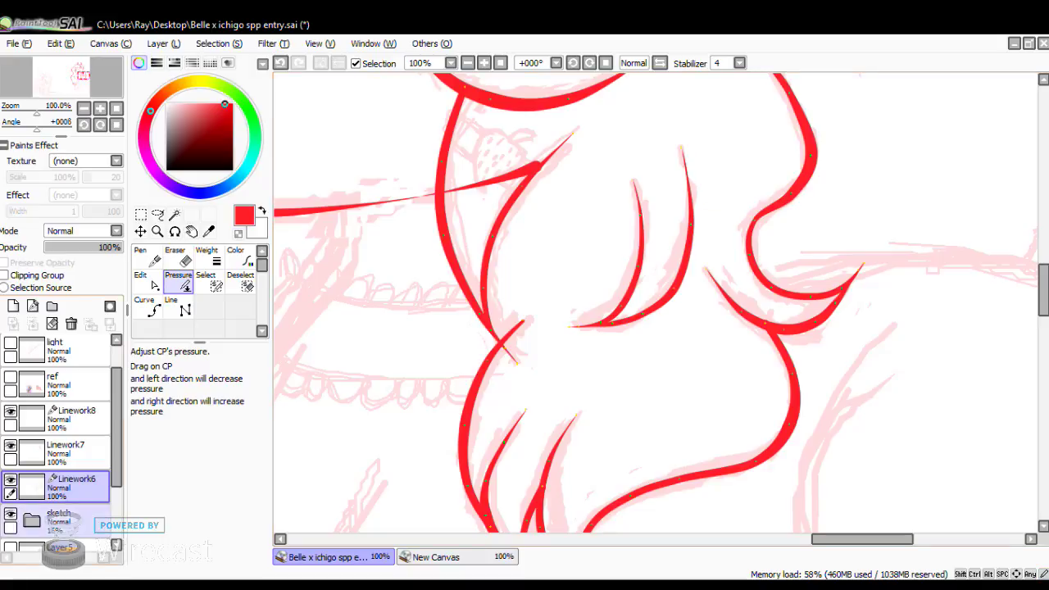
Examine the mane linework without the sketch at full size and zoomed out, restoring the sketch's visibility at the end.
{"action": "left_click", "coordinate": [10, 514]}
{"action": "left_click", "coordinate": [146, 280]}
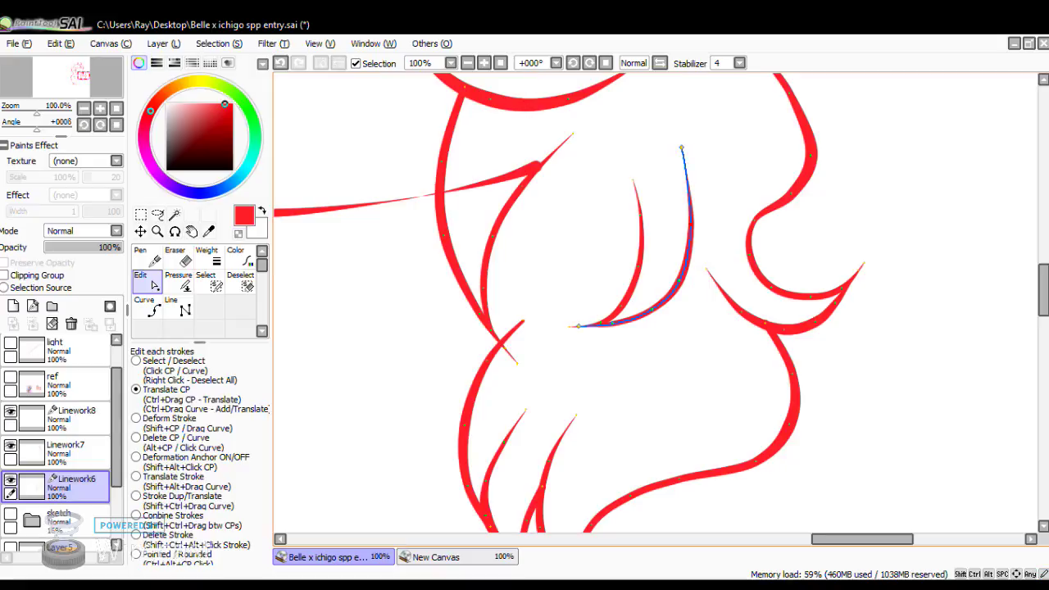
{"action": "left_click", "coordinate": [178, 280]}
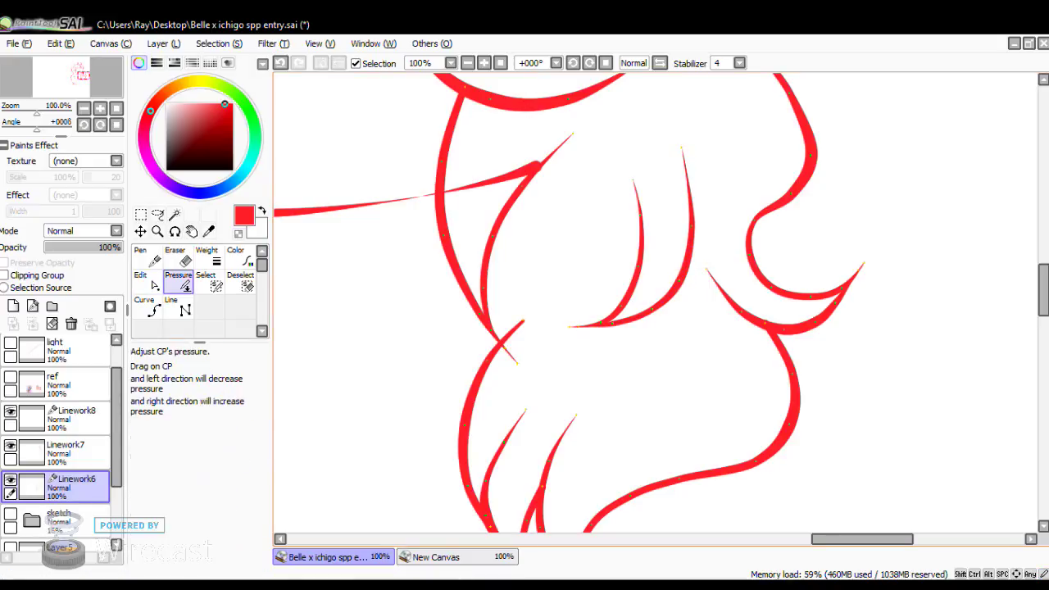
{"action": "left_click", "coordinate": [84, 108]}
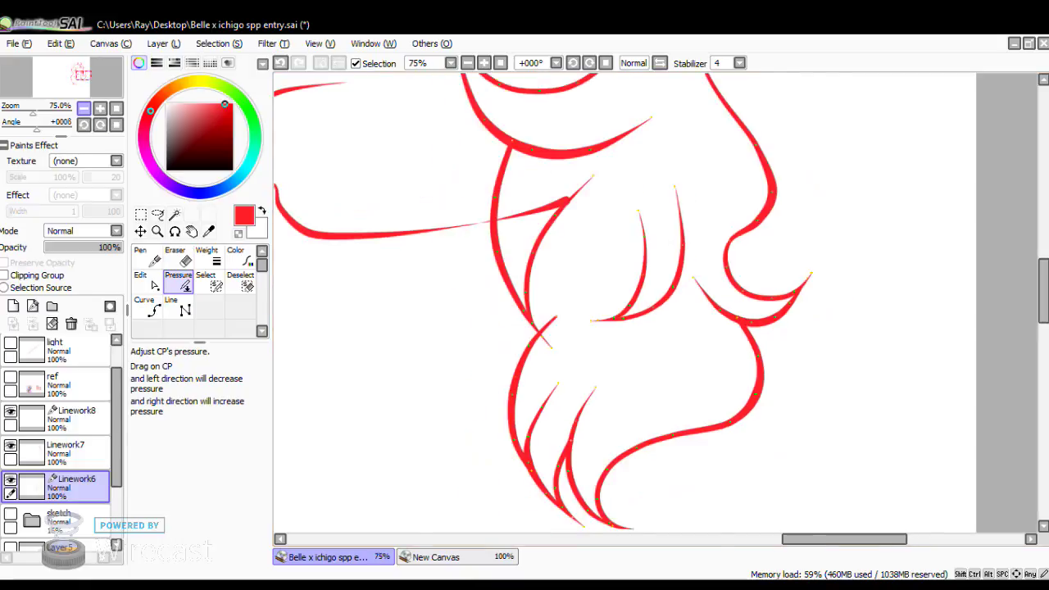
{"action": "left_click", "coordinate": [83, 108]}
{"action": "left_click", "coordinate": [84, 108]}
{"action": "left_click", "coordinate": [83, 108]}
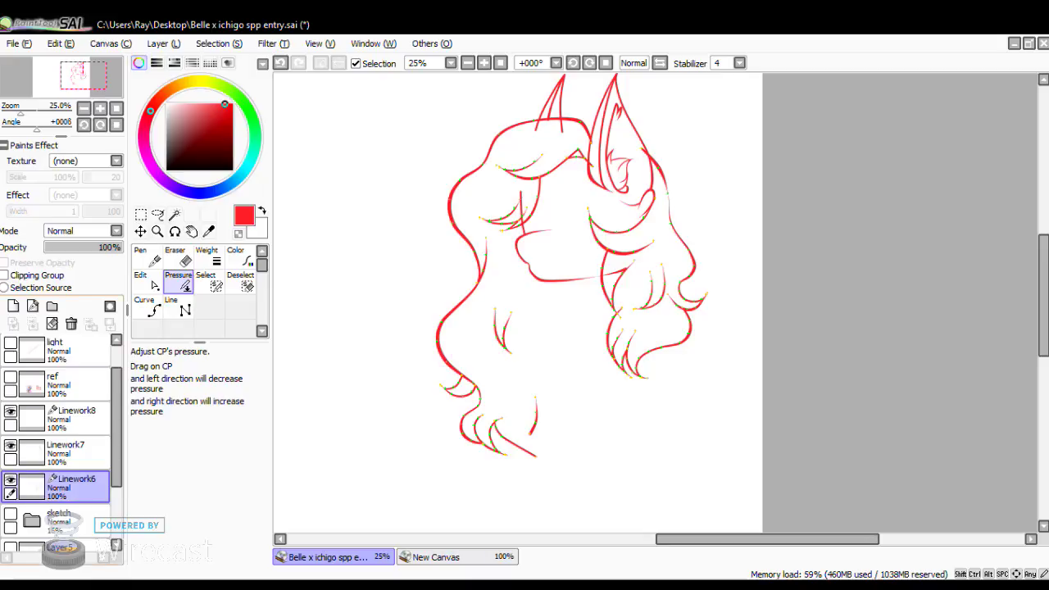
{"action": "left_click", "coordinate": [11, 513]}
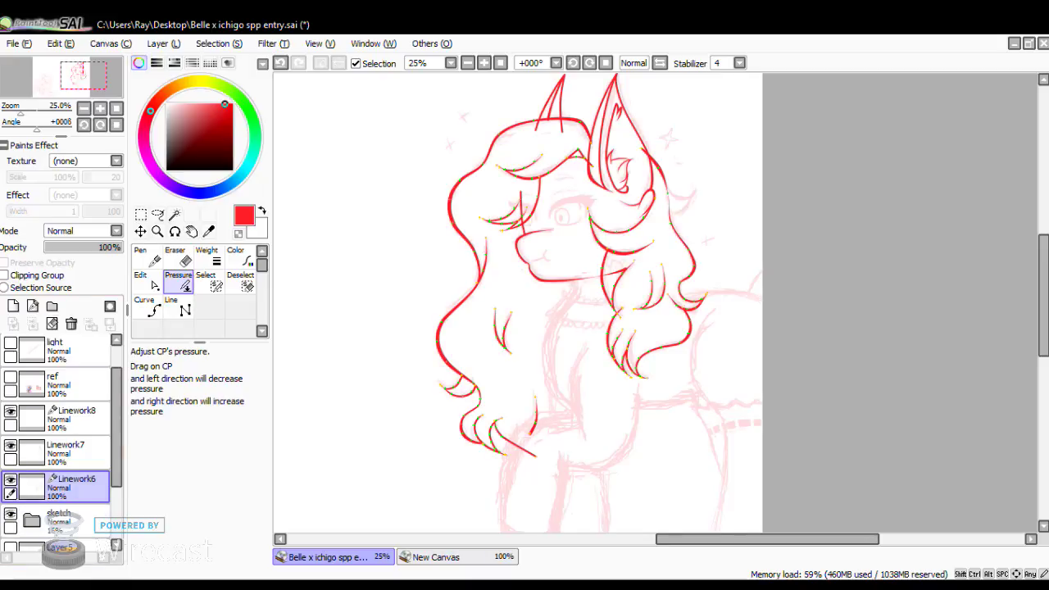
Draw a curve stroke from the mane's outer line to the sketched hair tip behind the ear and bend it along the upper edge.
{"action": "left_click", "coordinate": [100, 108]}
{"action": "left_click", "coordinate": [100, 108]}
{"action": "left_click", "coordinate": [100, 108]}
{"action": "left_click_drag", "start_coordinate": [86, 66], "coordinate": [85, 69]}
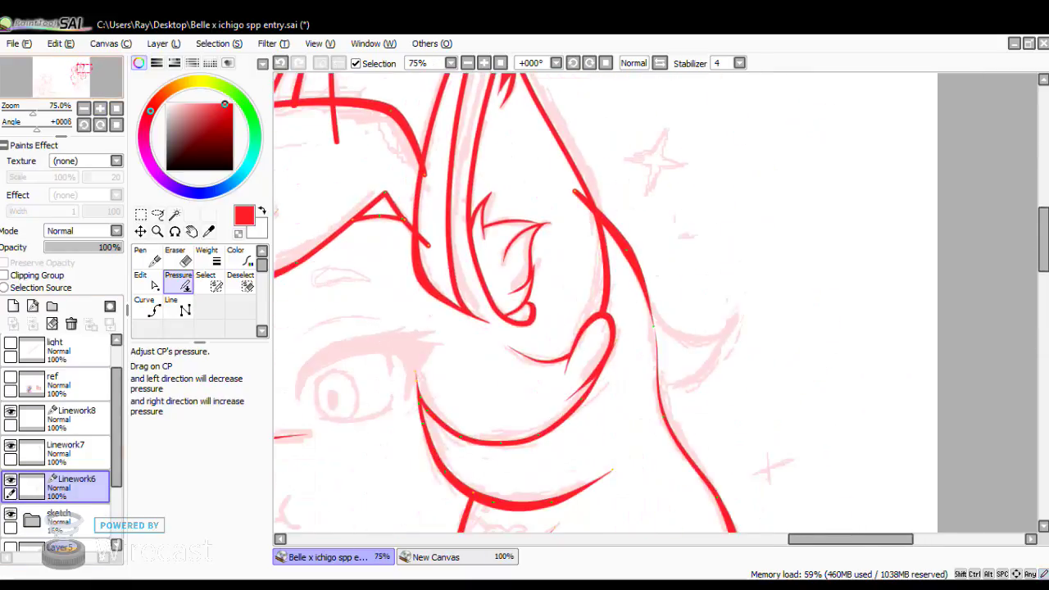
{"action": "left_click", "coordinate": [148, 307]}
{"action": "left_click", "coordinate": [647, 291]}
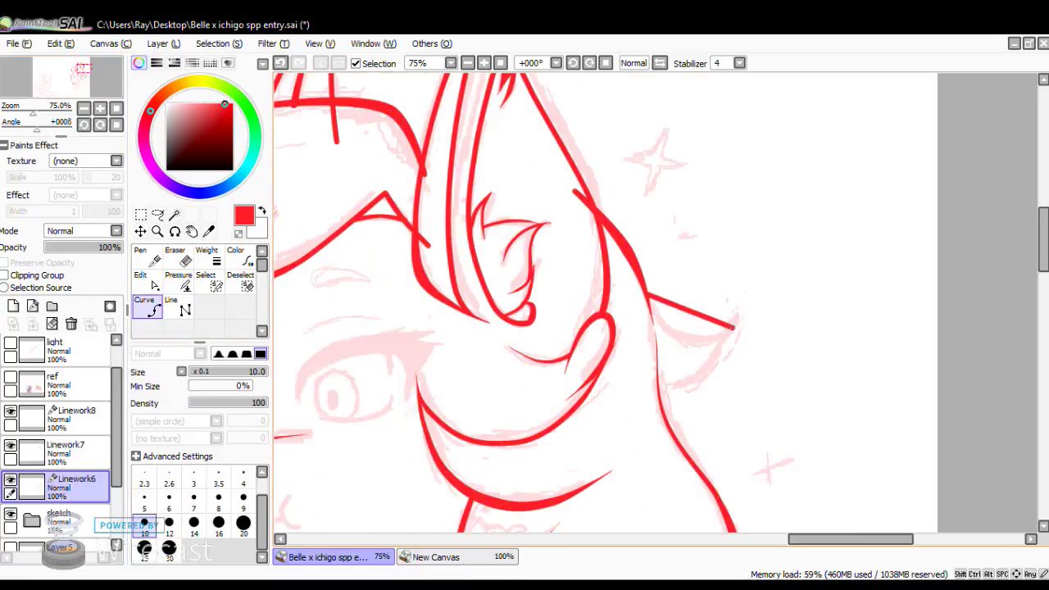
{"action": "left_click", "coordinate": [739, 311]}
{"action": "left_click", "coordinate": [149, 283]}
{"action": "left_click_drag", "start_coordinate": [669, 298], "coordinate": [698, 340]}
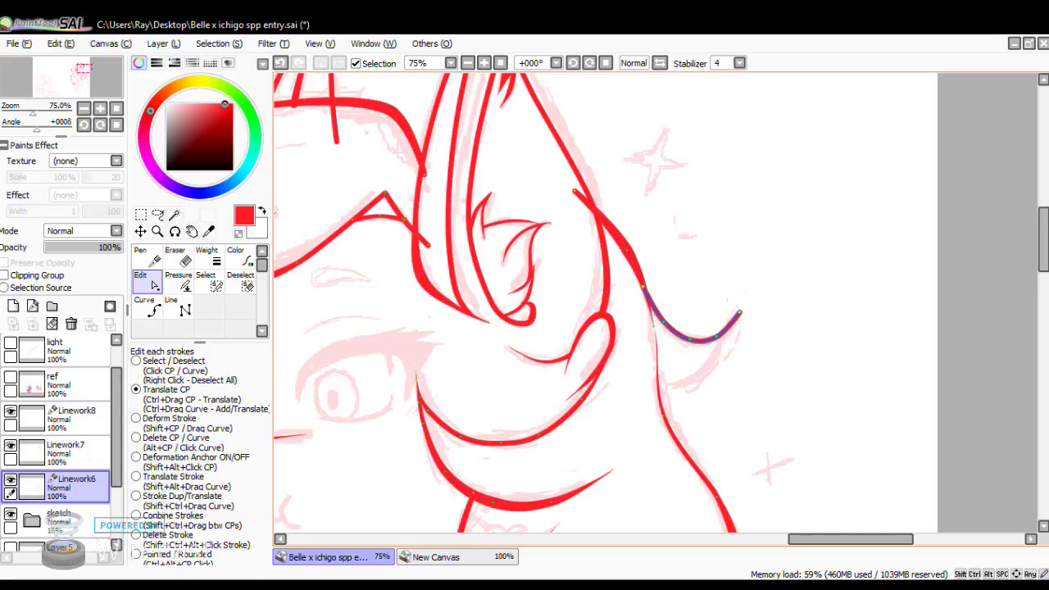
{"action": "left_click_drag", "start_coordinate": [642, 286], "coordinate": [644, 283]}
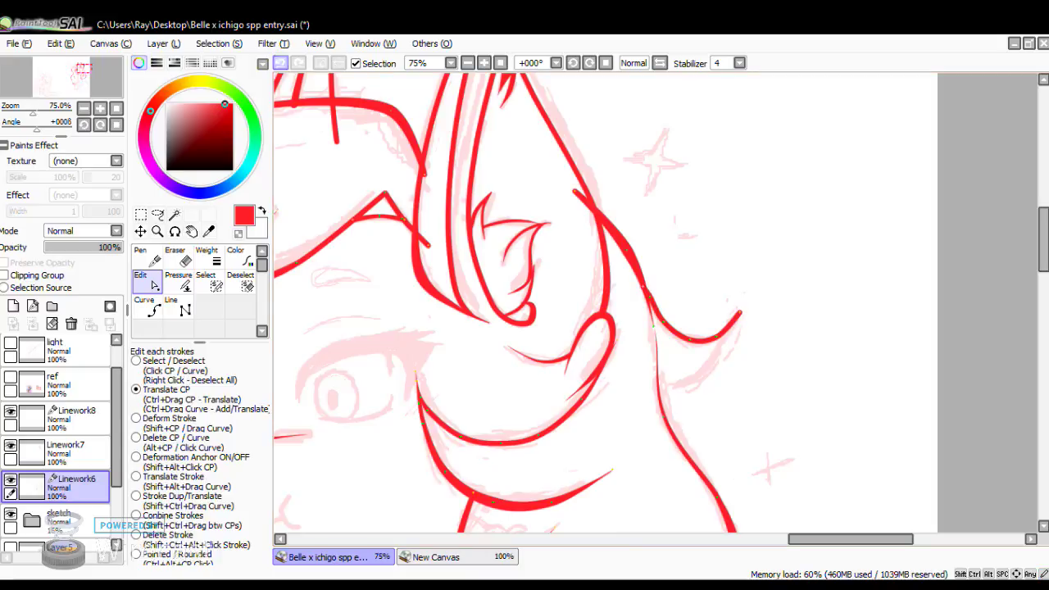
{"action": "key", "text": "ctrl+z"}
{"action": "key", "text": "ctrl+y"}
{"action": "left_click", "coordinate": [149, 307]}
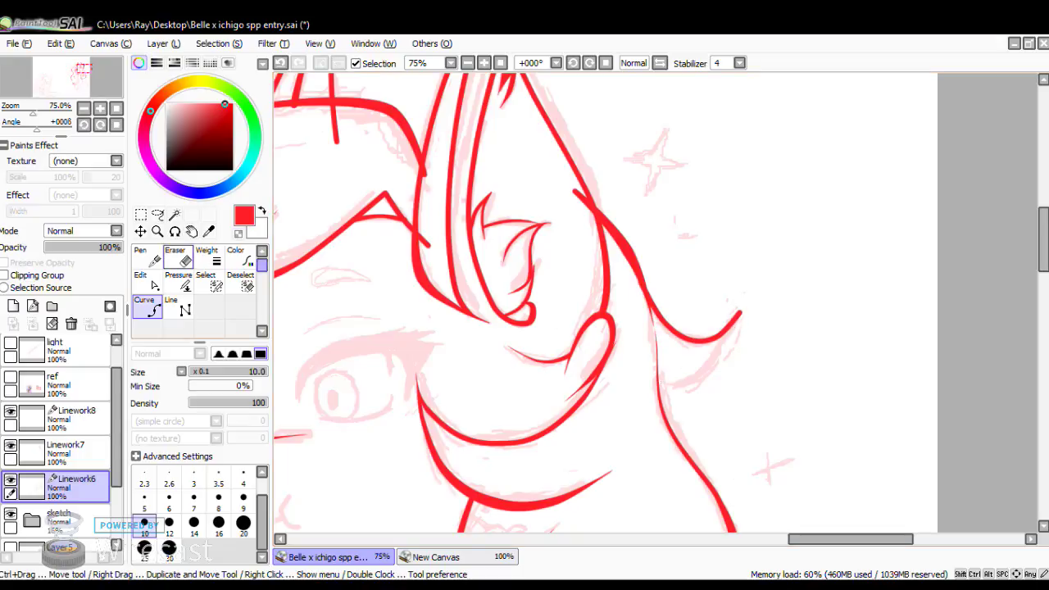
{"action": "left_click", "coordinate": [157, 231]}
{"action": "left_click_drag", "start_coordinate": [604, 249], "coordinate": [911, 425]}
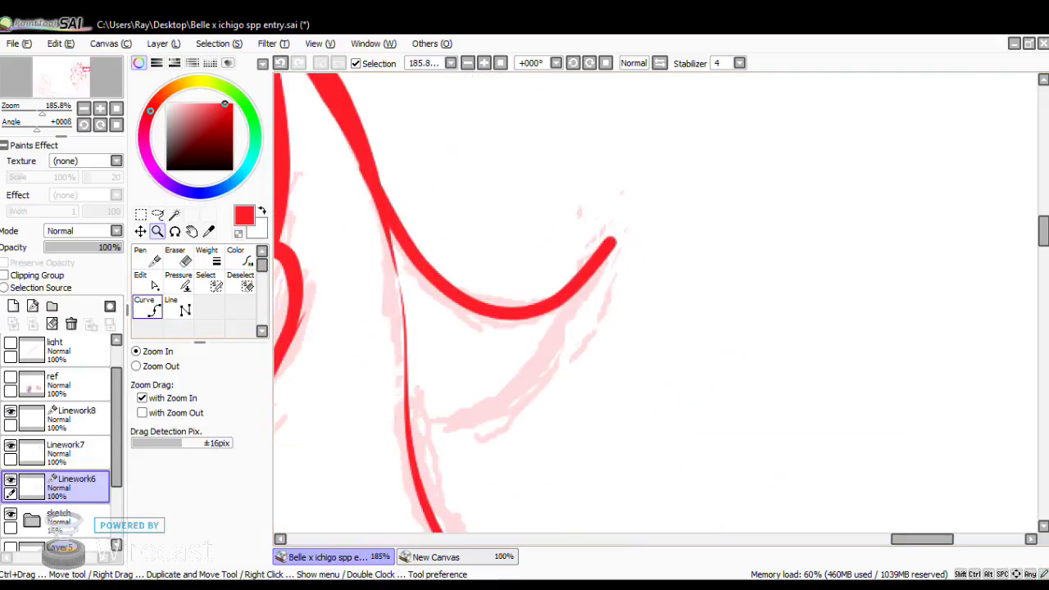
{"action": "left_click", "coordinate": [148, 258]}
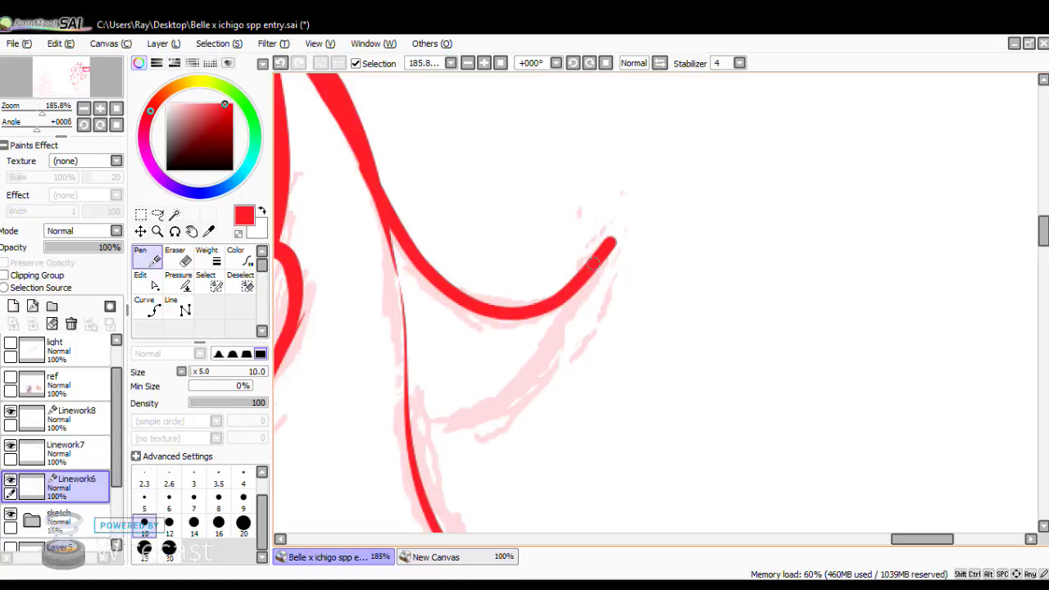
{"action": "mouse_move", "coordinate": [595, 262]}
{"action": "left_mouse_down"}
{"action": "mouse_move", "coordinate": [552, 342]}
{"action": "mouse_move", "coordinate": [503, 388]}
{"action": "mouse_move", "coordinate": [407, 425]}
{"action": "left_mouse_up"}
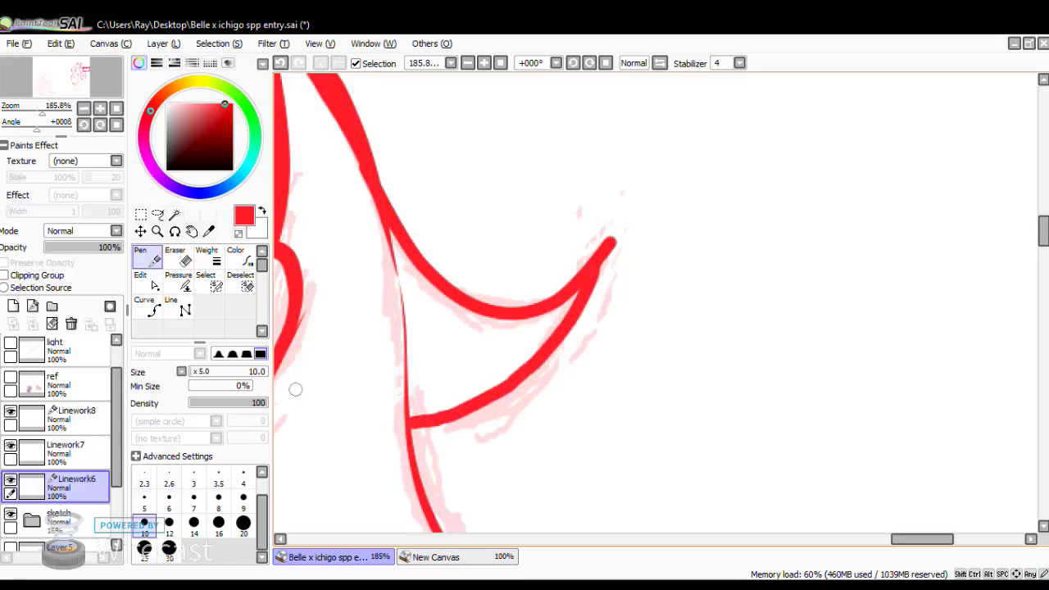
{"action": "key", "text": "ctrl+z"}
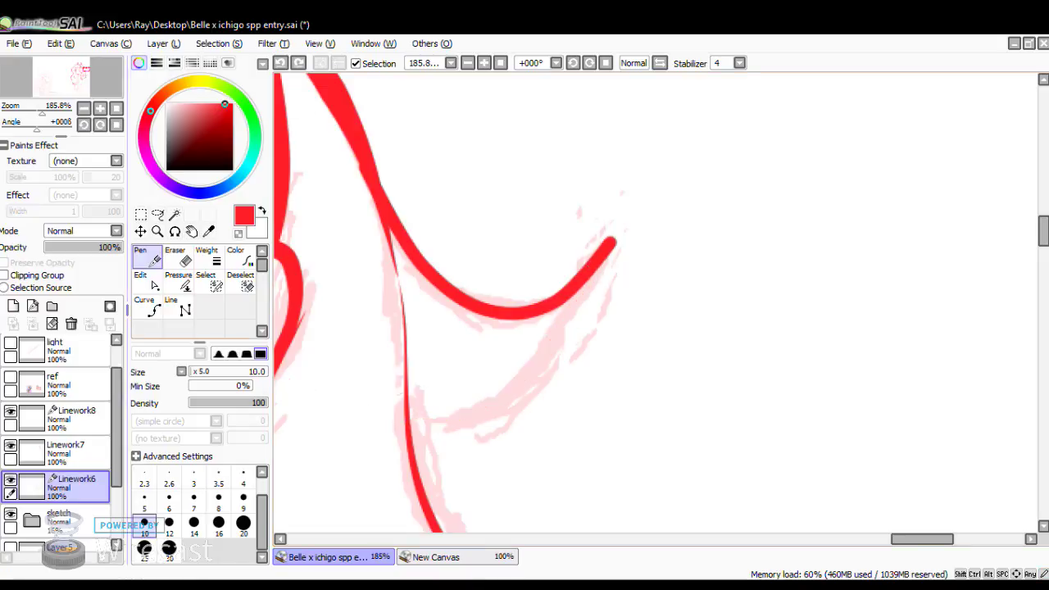
Draw a curve stroke from near the hair tip back to the mane's outer line and bend it along the sketched lower edge.
{"action": "left_click", "coordinate": [148, 307]}
{"action": "left_click", "coordinate": [598, 260]}
{"action": "left_click", "coordinate": [407, 426]}
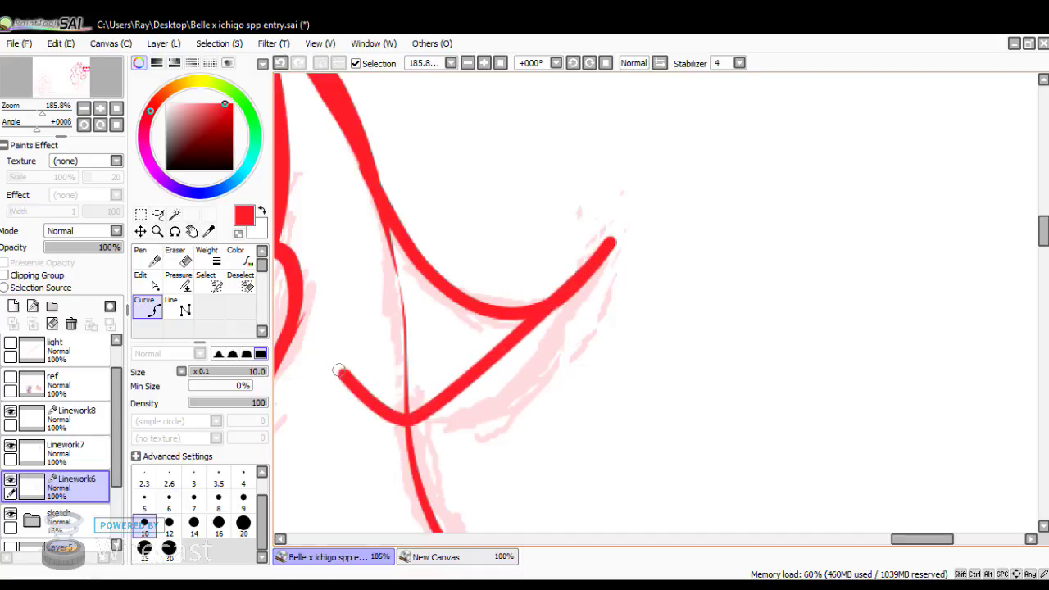
{"action": "left_click", "coordinate": [152, 283]}
{"action": "left_click_drag", "start_coordinate": [472, 407], "coordinate": [474, 415]}
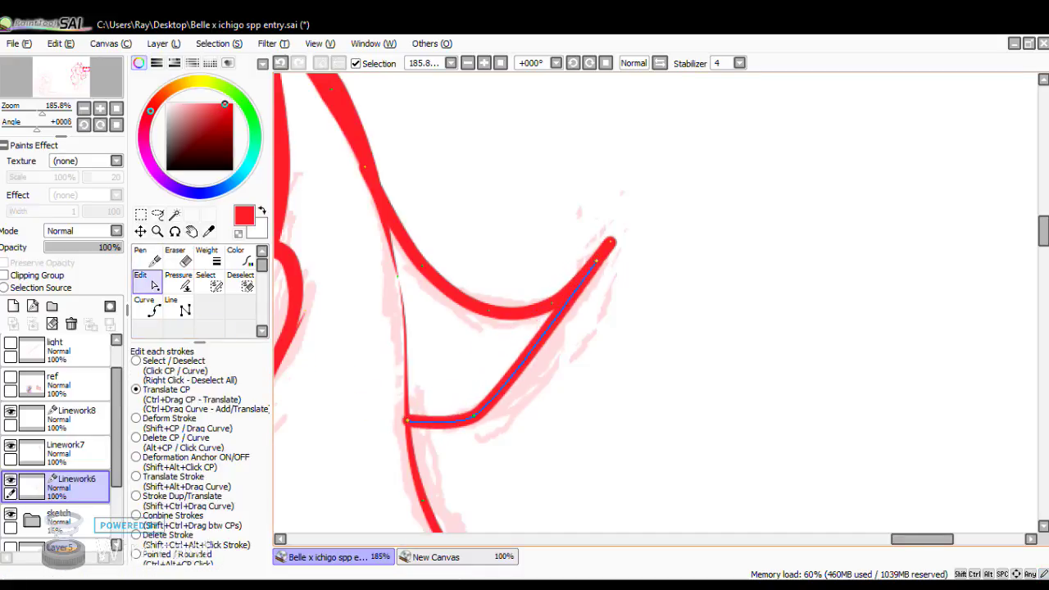
{"action": "left_click_drag", "start_coordinate": [529, 349], "coordinate": [541, 375]}
{"action": "left_click_drag", "start_coordinate": [571, 321], "coordinate": [579, 315]}
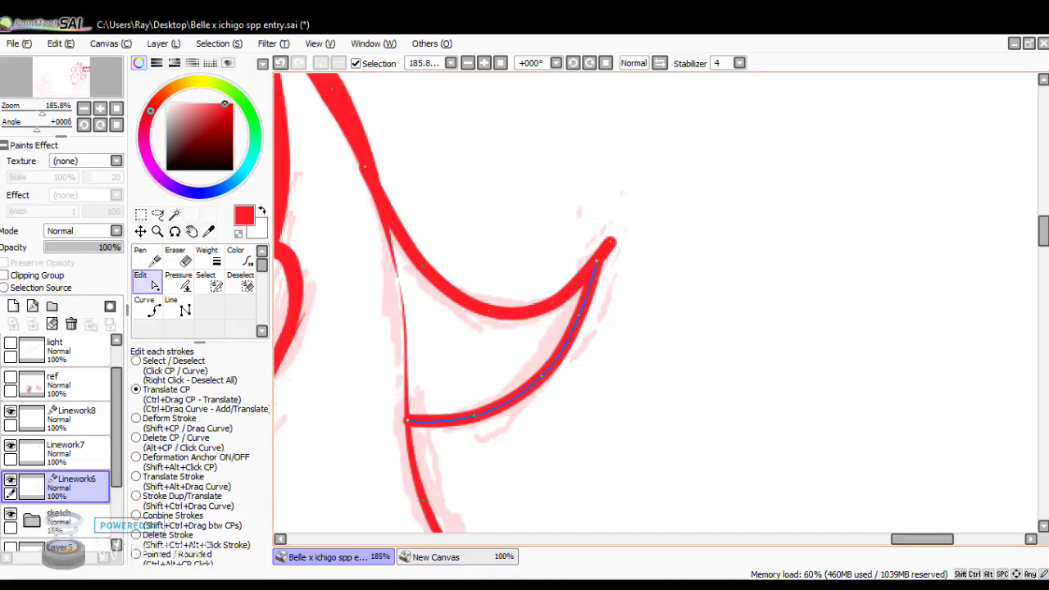
{"action": "left_click_drag", "start_coordinate": [542, 376], "coordinate": [540, 377]}
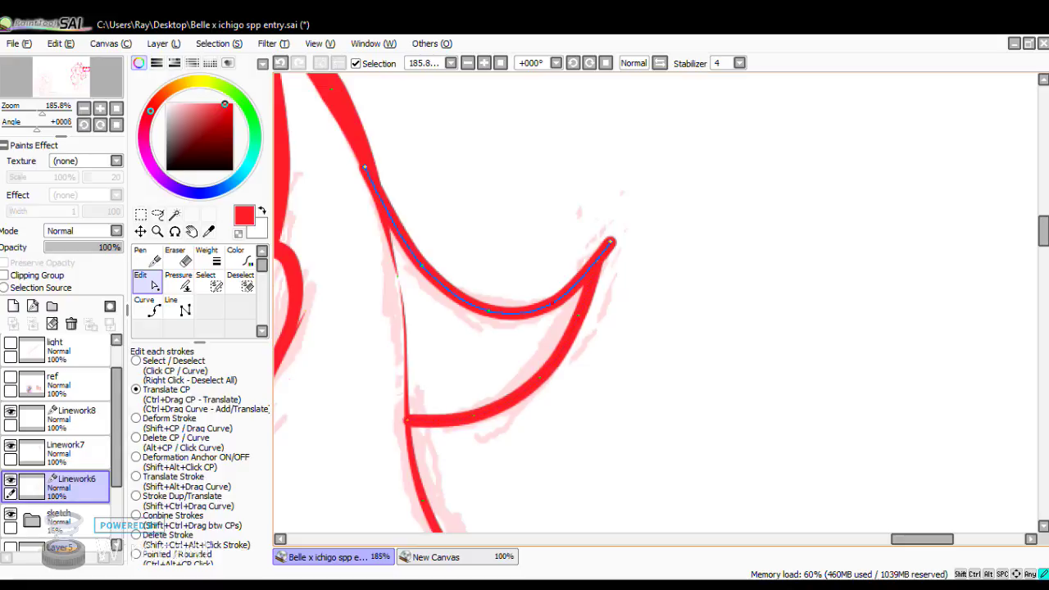
Adjust the control points near the hair tip so the upper and lower strokes follow each other into the point.
{"action": "left_click_drag", "start_coordinate": [553, 303], "coordinate": [573, 295]}
{"action": "left_click_drag", "start_coordinate": [611, 242], "coordinate": [602, 256]}
{"action": "left_click_drag", "start_coordinate": [579, 314], "coordinate": [553, 306]}
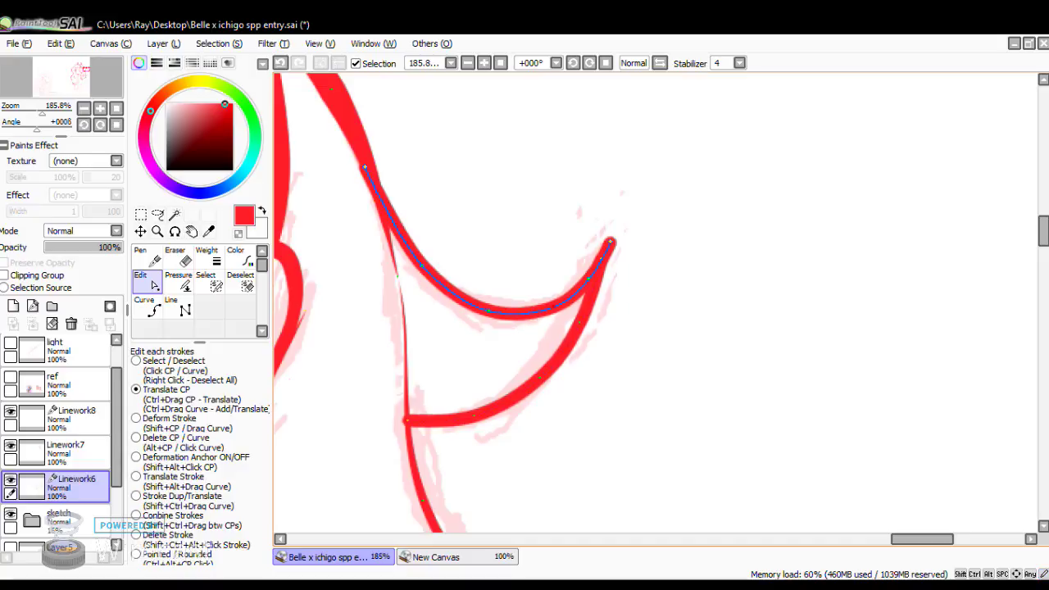
Reduce the pressure at the lower stroke's inner end and taper the shared hair tip to a fine point.
{"action": "left_click", "coordinate": [178, 280]}
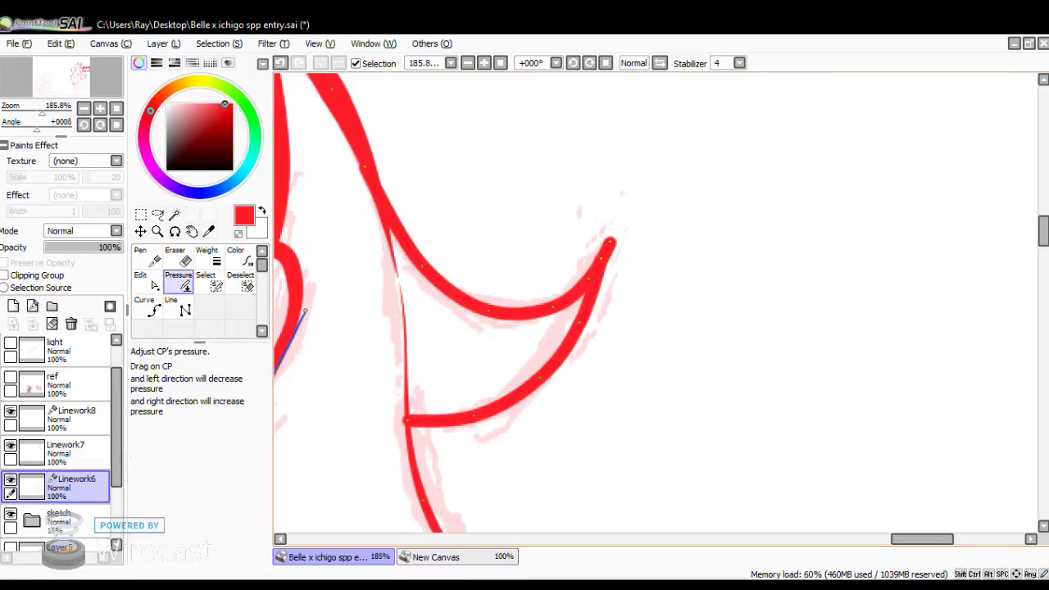
{"action": "left_click_drag", "start_coordinate": [407, 420], "coordinate": [401, 419]}
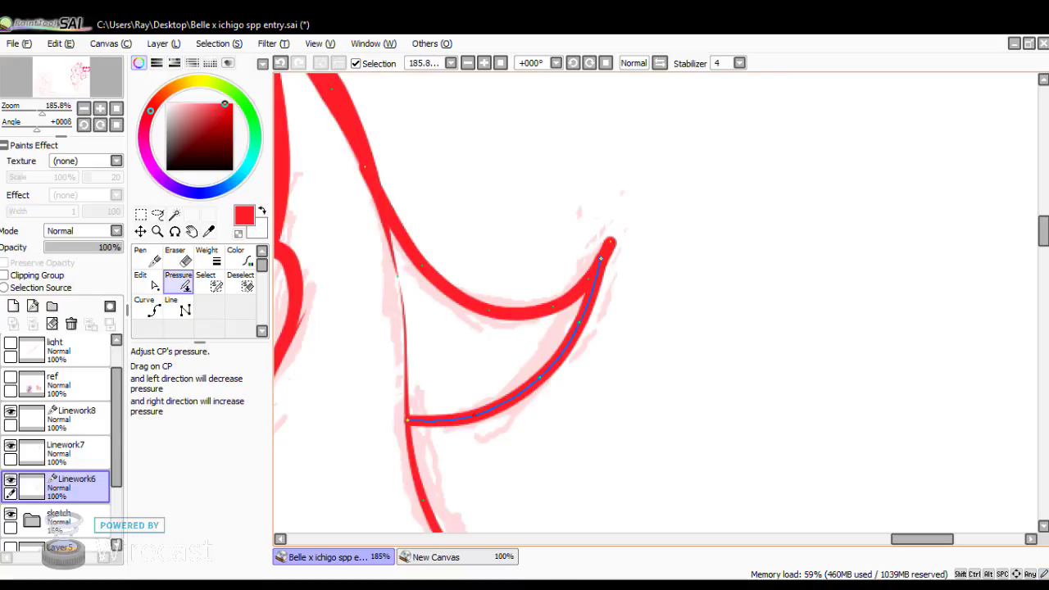
{"action": "left_click_drag", "start_coordinate": [474, 415], "coordinate": [469, 416]}
{"action": "left_click_drag", "start_coordinate": [610, 242], "coordinate": [578, 278]}
Refine the upper and lower curves near the hair tip and thicken the middle of the lower stroke with more pressure.
{"action": "left_click", "coordinate": [140, 279]}
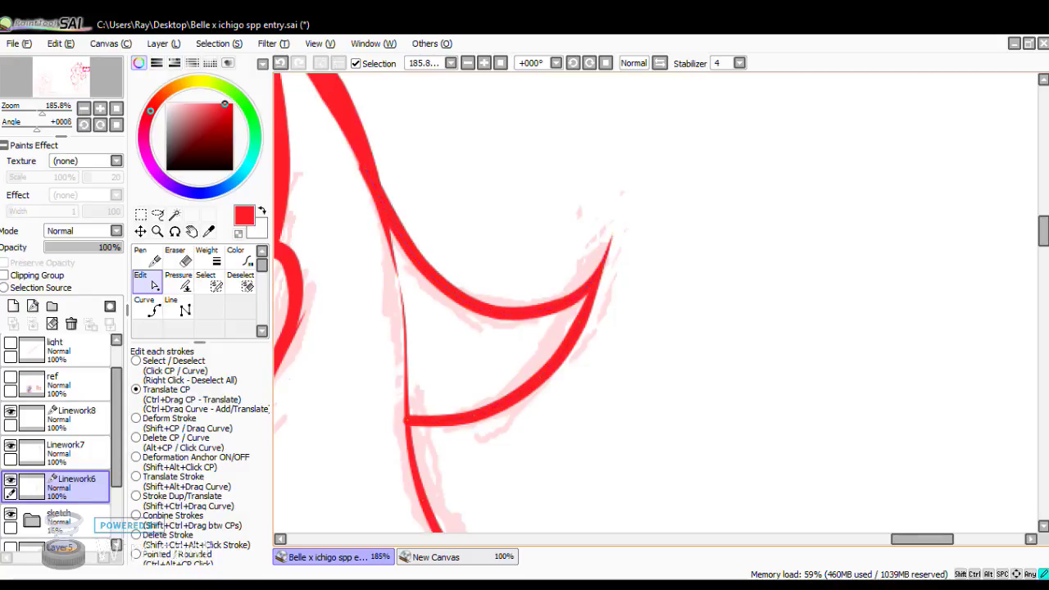
{"action": "left_click_drag", "start_coordinate": [610, 240], "coordinate": [611, 237]}
{"action": "left_click", "coordinate": [280, 63]}
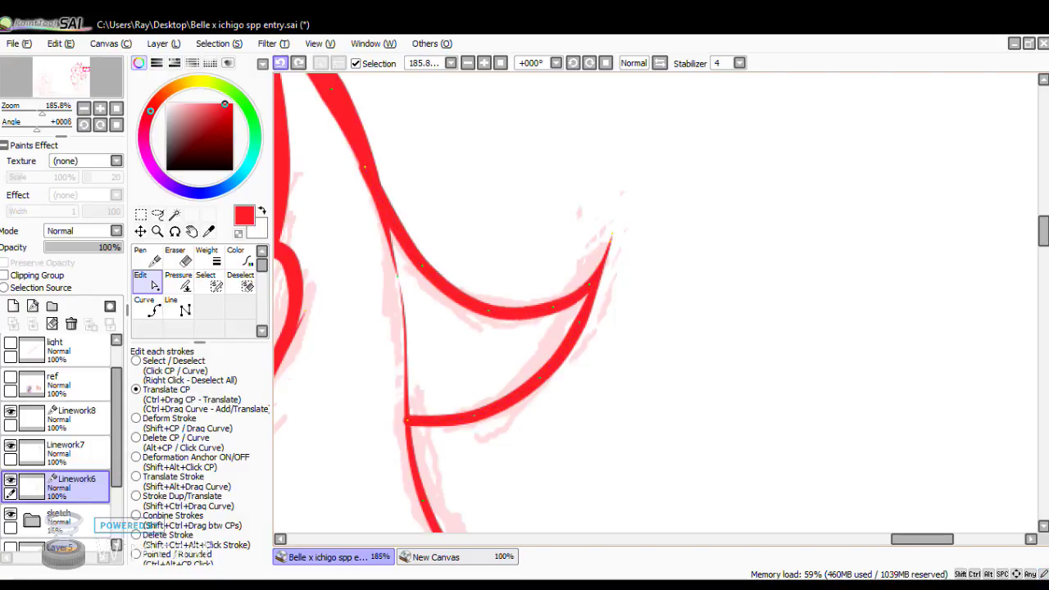
{"action": "mouse_move", "coordinate": [553, 307]}
{"action": "left_mouse_down"}
{"action": "mouse_move", "coordinate": [580, 329]}
{"action": "mouse_move", "coordinate": [552, 311]}
{"action": "left_mouse_up"}
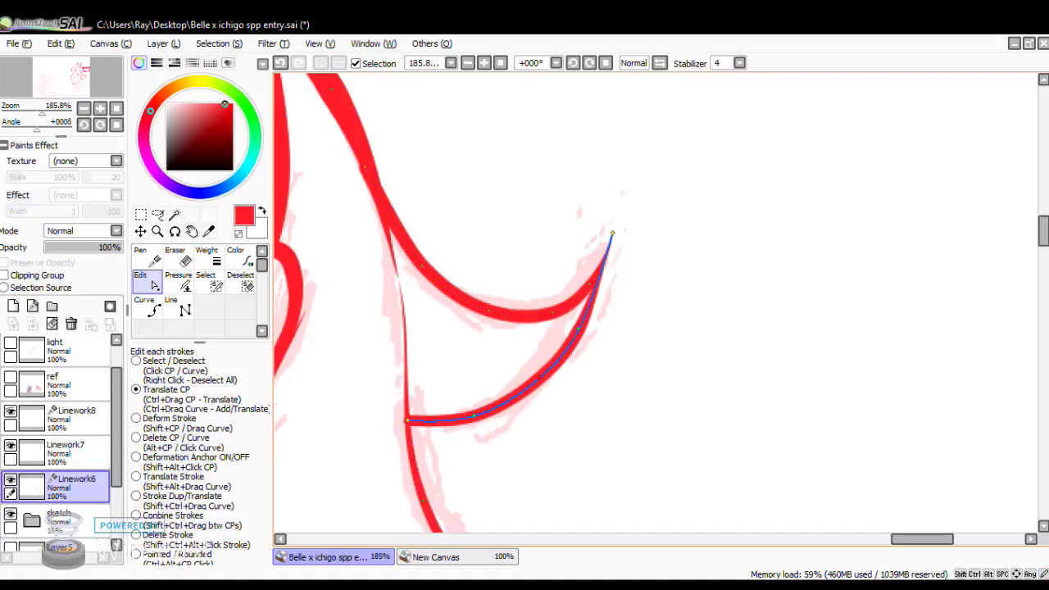
{"action": "left_click", "coordinate": [178, 280]}
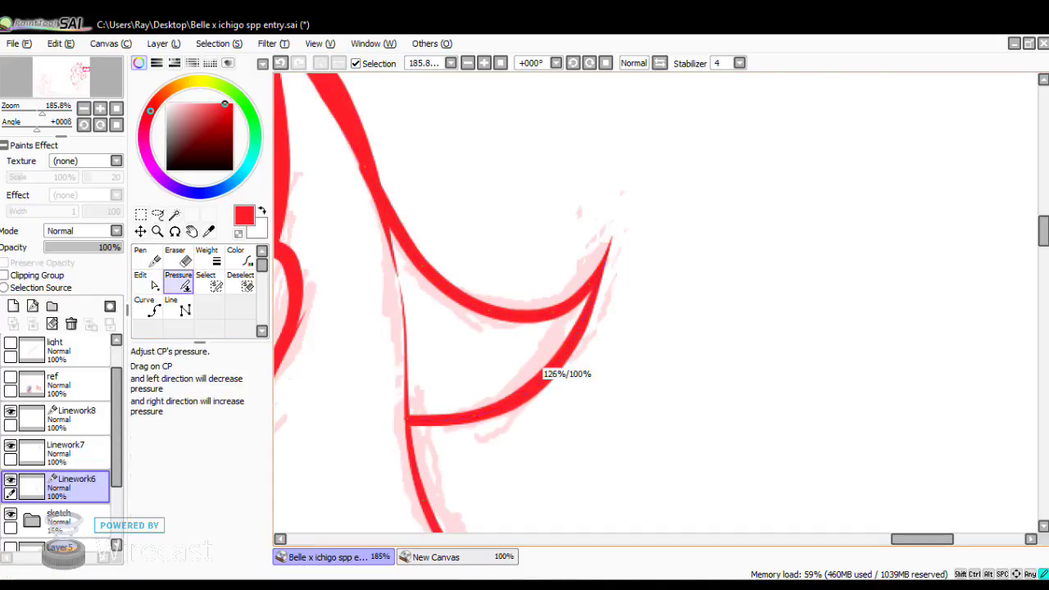
{"action": "left_click_drag", "start_coordinate": [530, 389], "coordinate": [540, 387]}
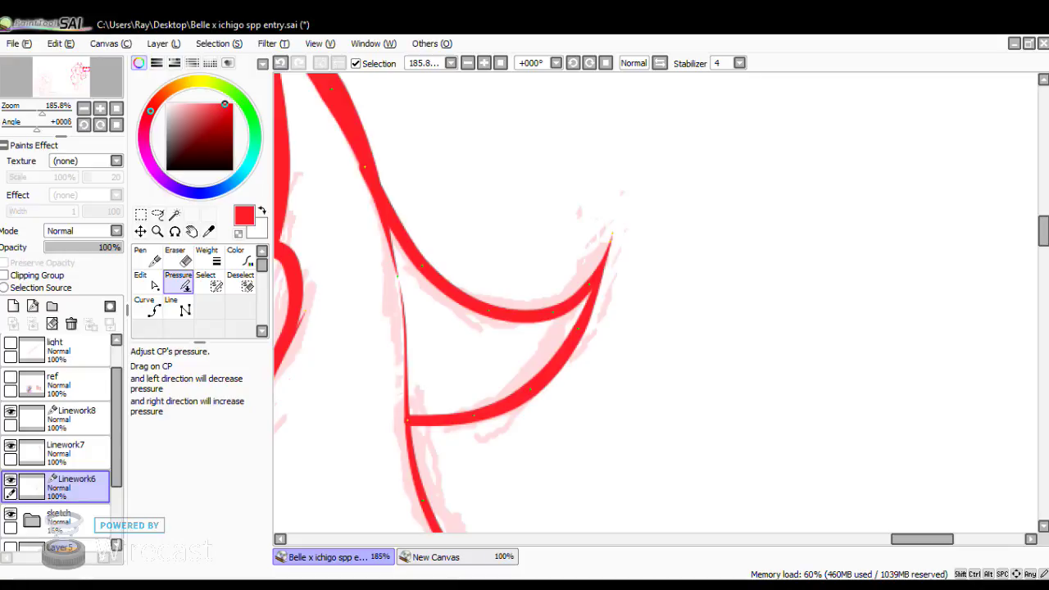
Switch from the mane layer to the Linework8 layer for drawing curve strokes.
{"action": "left_click", "coordinate": [116, 108]}
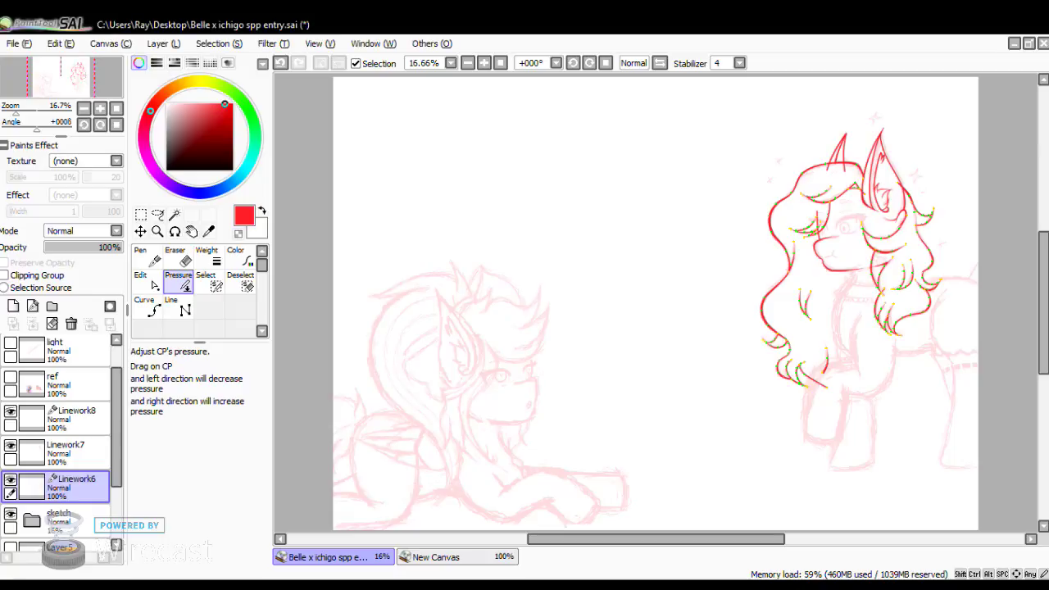
{"action": "left_click", "coordinate": [100, 108]}
{"action": "left_click", "coordinate": [100, 108]}
{"action": "left_click_drag", "start_coordinate": [82, 74], "coordinate": [86, 73]}
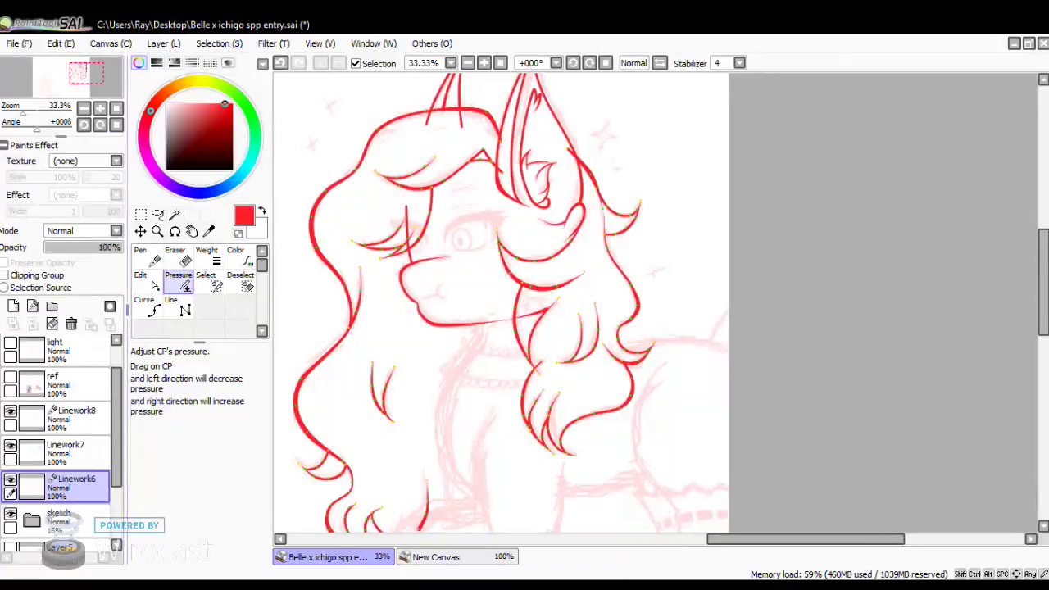
{"action": "left_click", "coordinate": [148, 308]}
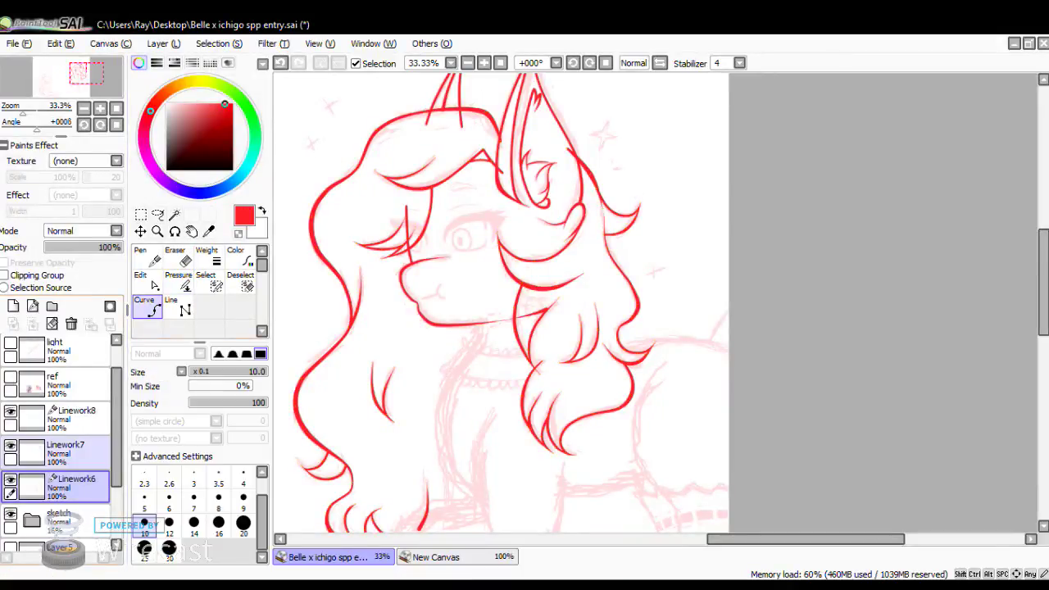
{"action": "left_click", "coordinate": [67, 452]}
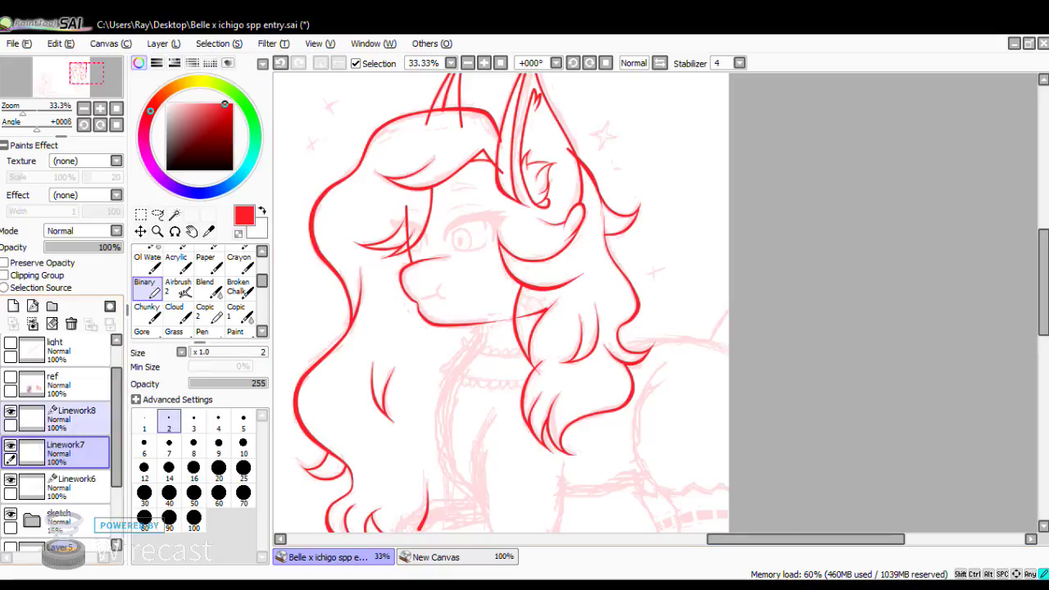
{"action": "left_click", "coordinate": [74, 419]}
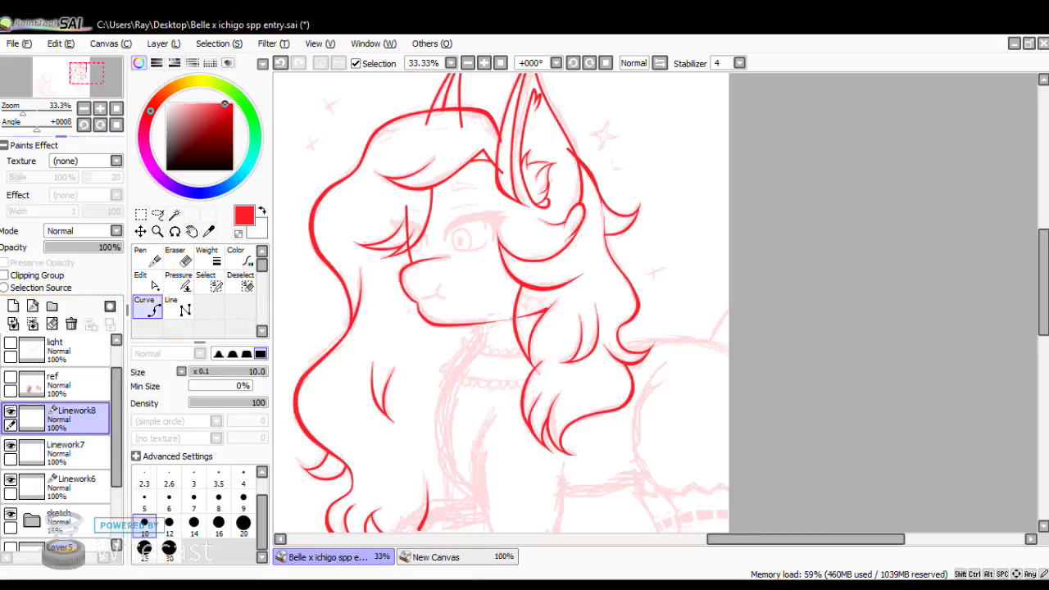
Hide the Linework6 mane layer and draw a two-point curve down the pony's chest above the raised foreleg.
{"action": "left_click", "coordinate": [100, 125]}
{"action": "left_click", "coordinate": [116, 126]}
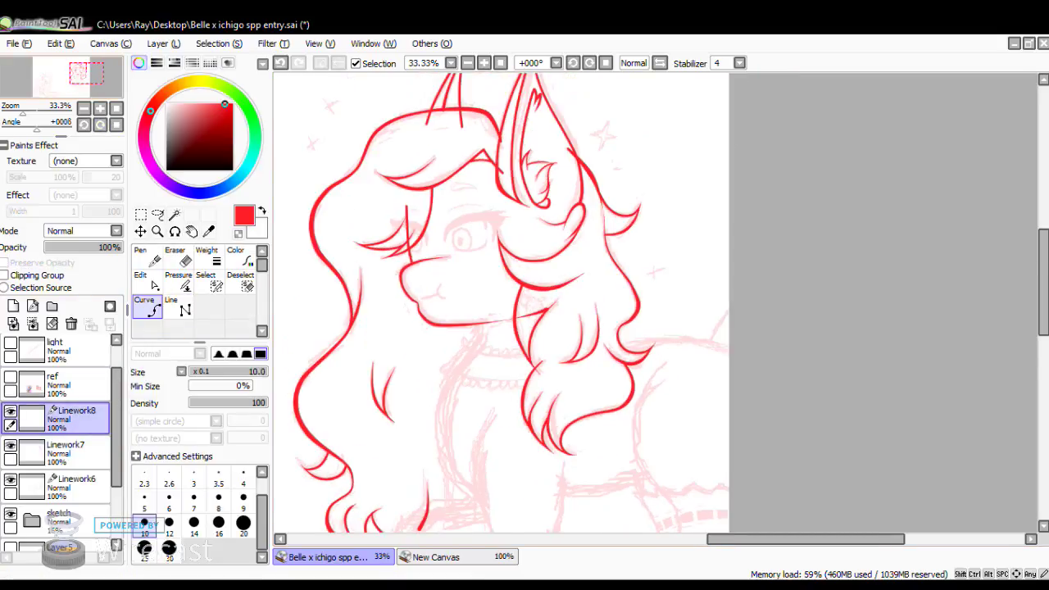
{"action": "mouse_move", "coordinate": [86, 74]}
{"action": "left_mouse_down"}
{"action": "mouse_move", "coordinate": [80, 88]}
{"action": "mouse_move", "coordinate": [83, 81]}
{"action": "left_mouse_up"}
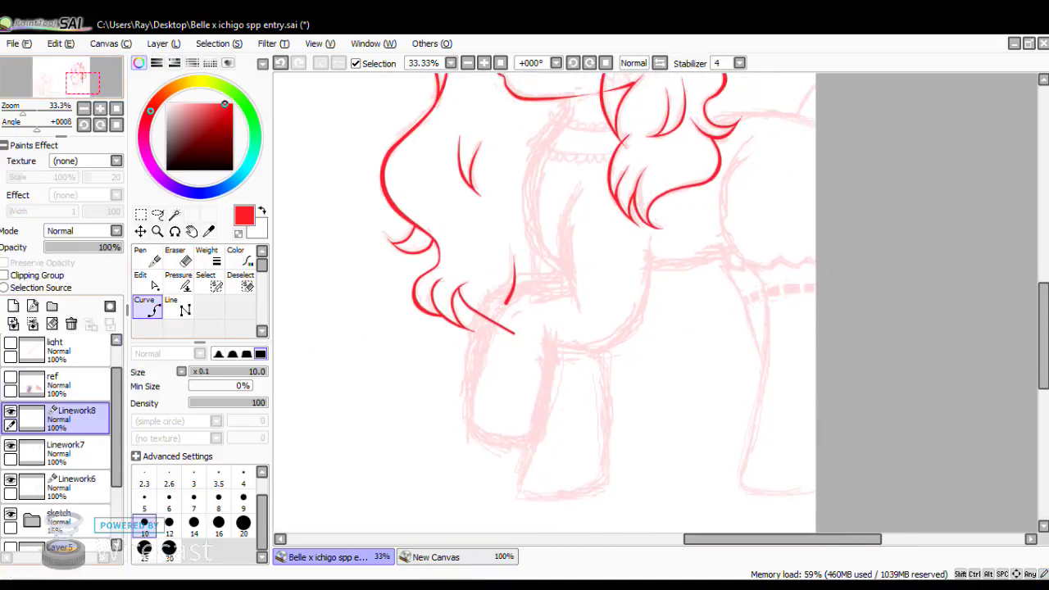
{"action": "left_click", "coordinate": [11, 480]}
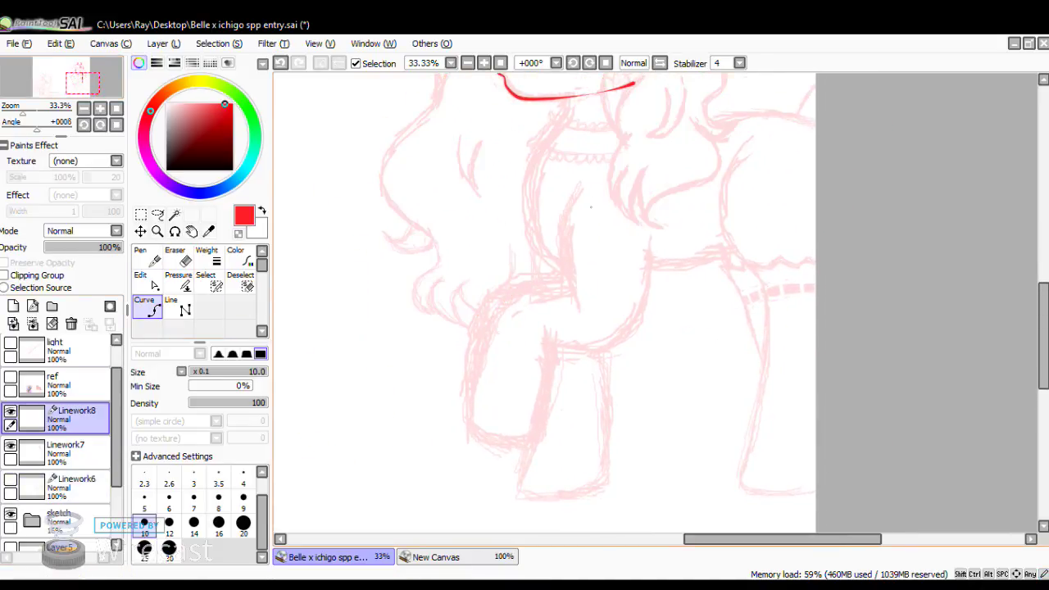
{"action": "mouse_move", "coordinate": [579, 183]}
{"action": "left_mouse_down"}
{"action": "mouse_move", "coordinate": [583, 310]}
{"action": "mouse_move", "coordinate": [273, 298]}
{"action": "left_mouse_up"}
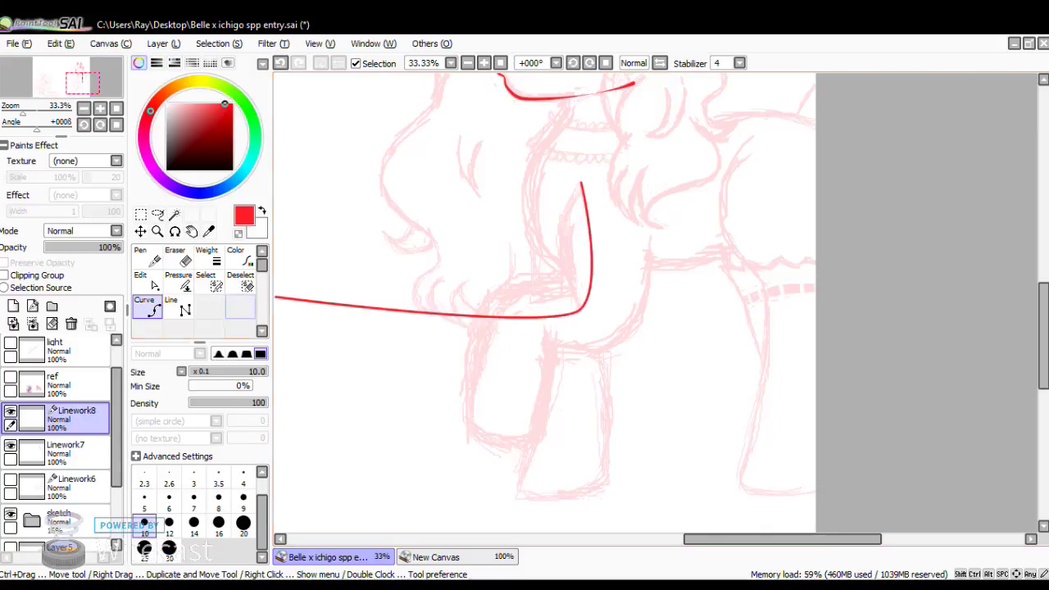
{"action": "left_click", "coordinate": [149, 258]}
{"action": "left_click", "coordinate": [100, 108]}
{"action": "left_click", "coordinate": [100, 108]}
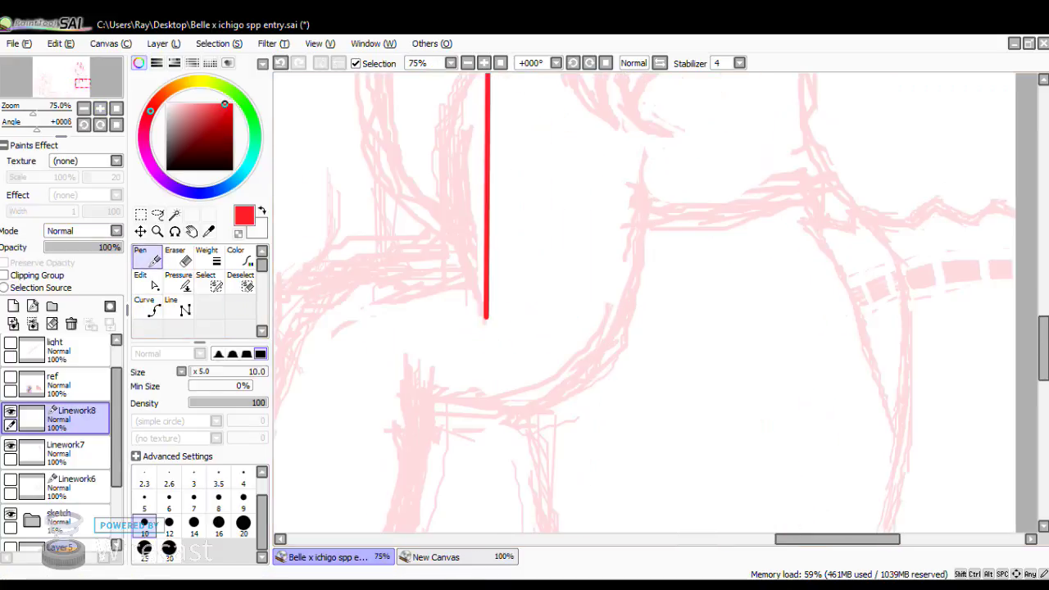
Bend the chest curve with its control points so it bows along the sketched chest line.
{"action": "left_click", "coordinate": [83, 108]}
{"action": "left_click", "coordinate": [148, 282]}
{"action": "left_click_drag", "start_coordinate": [542, 218], "coordinate": [516, 220]}
{"action": "left_click_drag", "start_coordinate": [528, 168], "coordinate": [521, 170]}
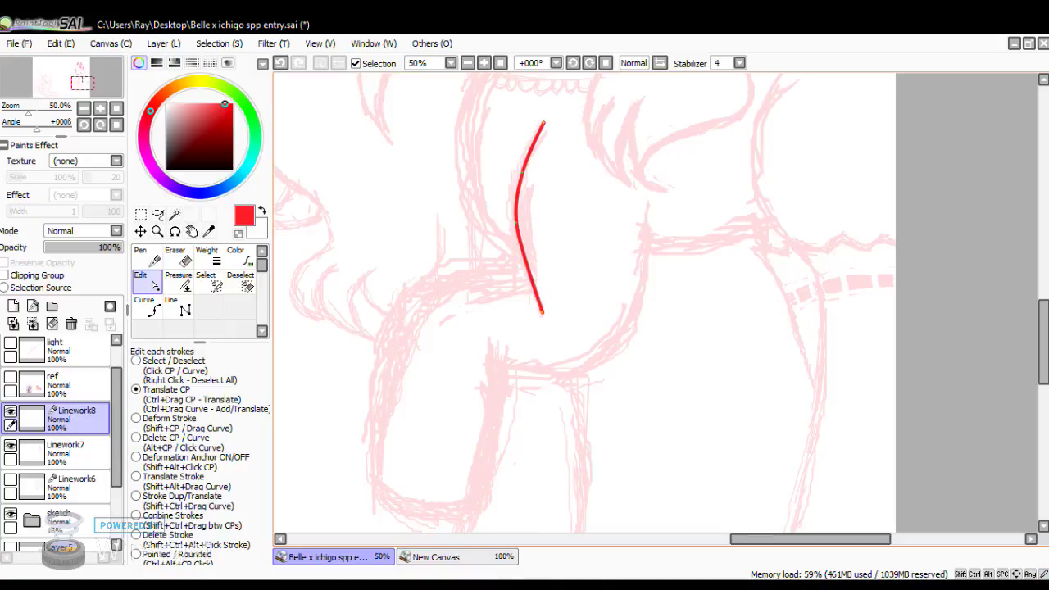
{"action": "left_click_drag", "start_coordinate": [530, 270], "coordinate": [525, 271]}
{"action": "left_click_drag", "start_coordinate": [517, 223], "coordinate": [519, 222]}
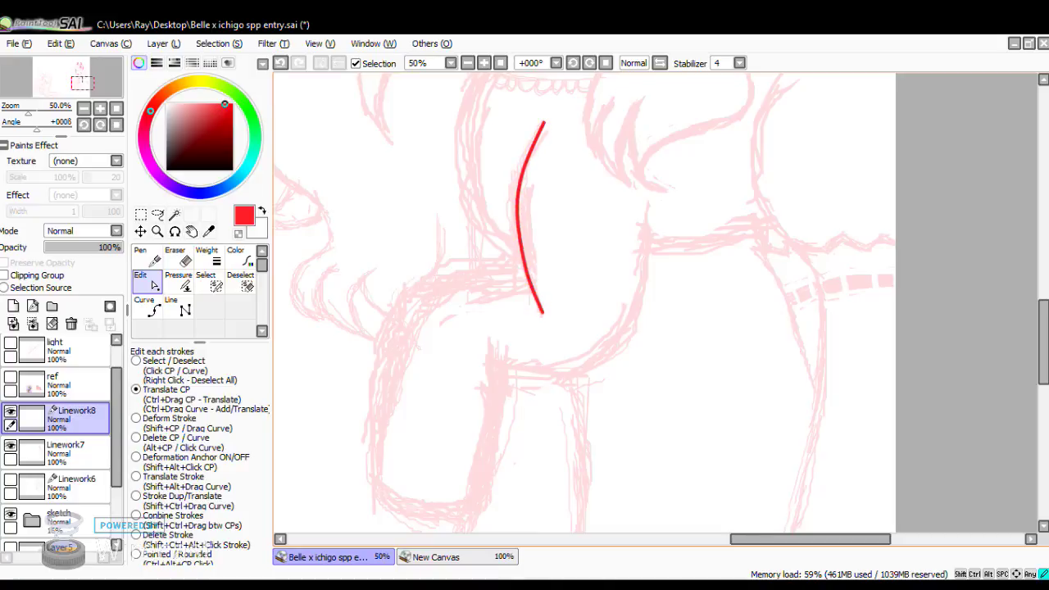
Draw one curve around the raised foreleg, from the chest line over the knee, around the hoof and up the back edge.
{"action": "left_click", "coordinate": [144, 307]}
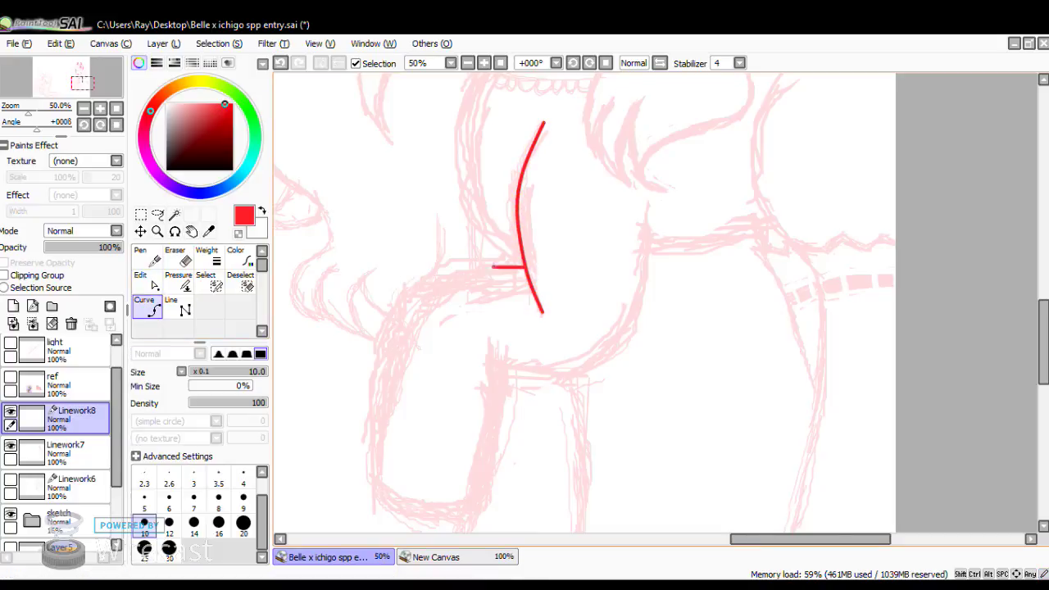
{"action": "left_click", "coordinate": [411, 285]}
{"action": "left_click", "coordinate": [363, 494]}
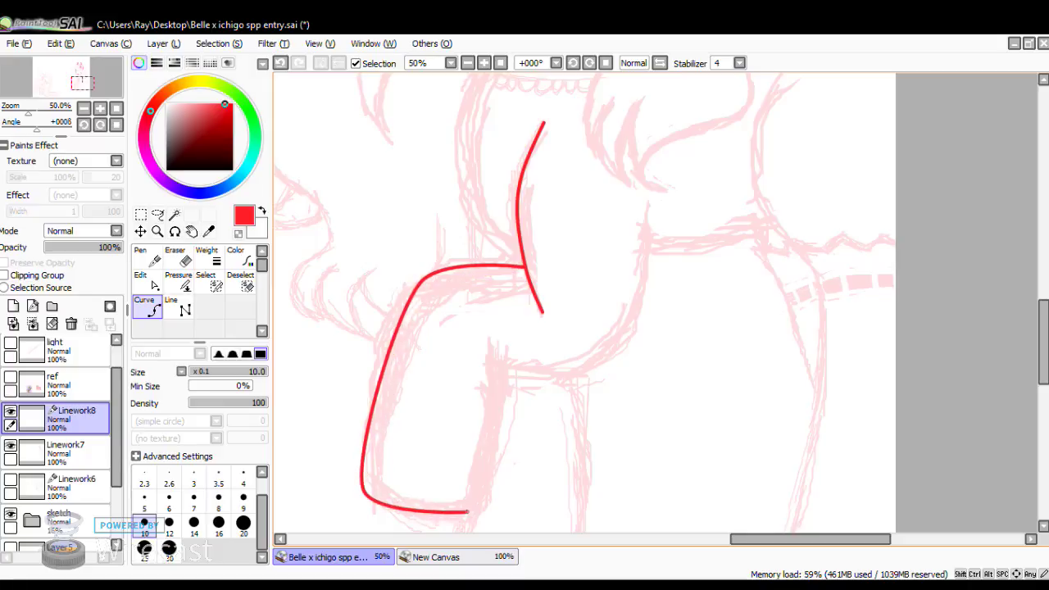
{"action": "left_click", "coordinate": [493, 340]}
{"action": "left_click", "coordinate": [149, 259]}
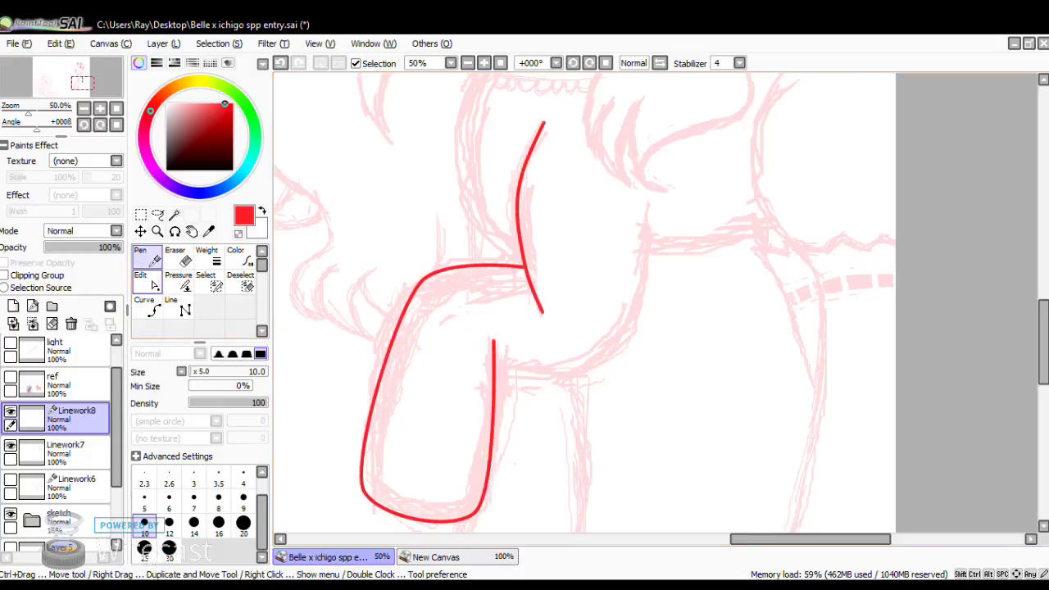
Adjust the raised foreleg's control points to fit the back edge, knee, front edge and lower front hoof corner to the sketch.
{"action": "left_click", "coordinate": [144, 280]}
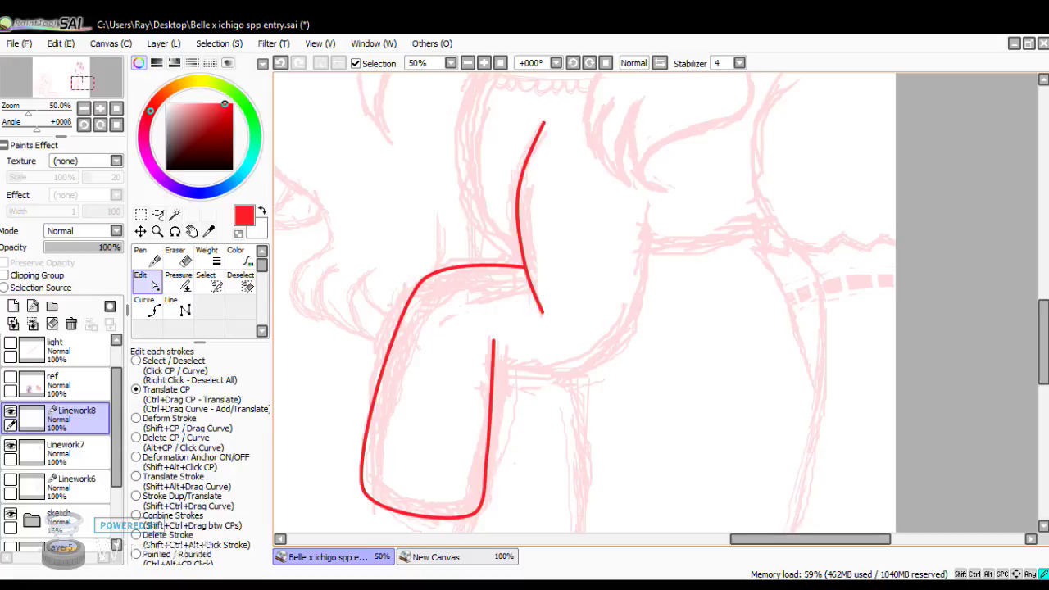
{"action": "left_click_drag", "start_coordinate": [486, 459], "coordinate": [487, 457]}
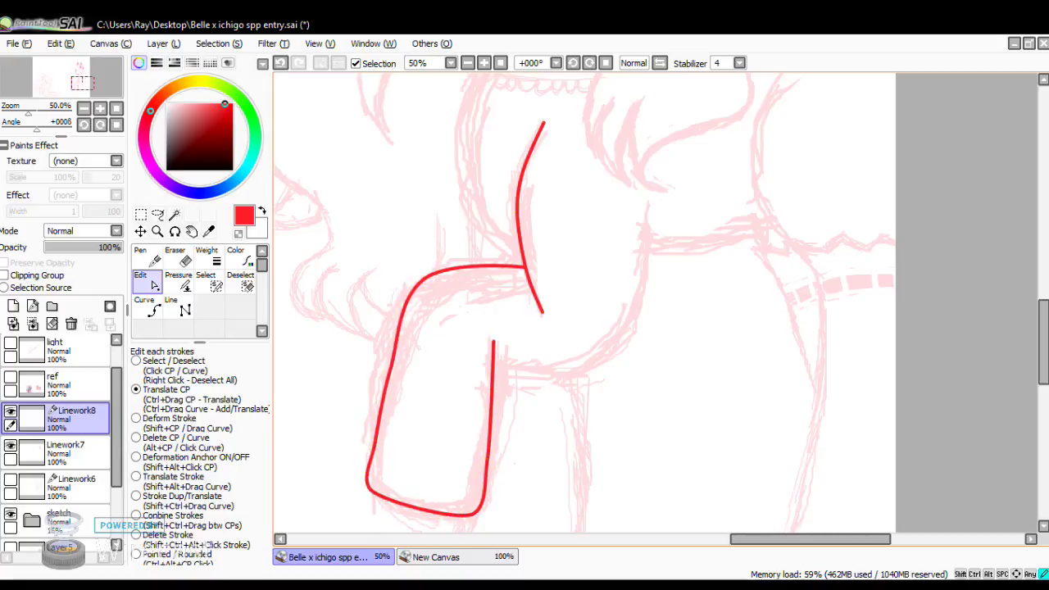
{"action": "left_click_drag", "start_coordinate": [423, 279], "coordinate": [420, 292]}
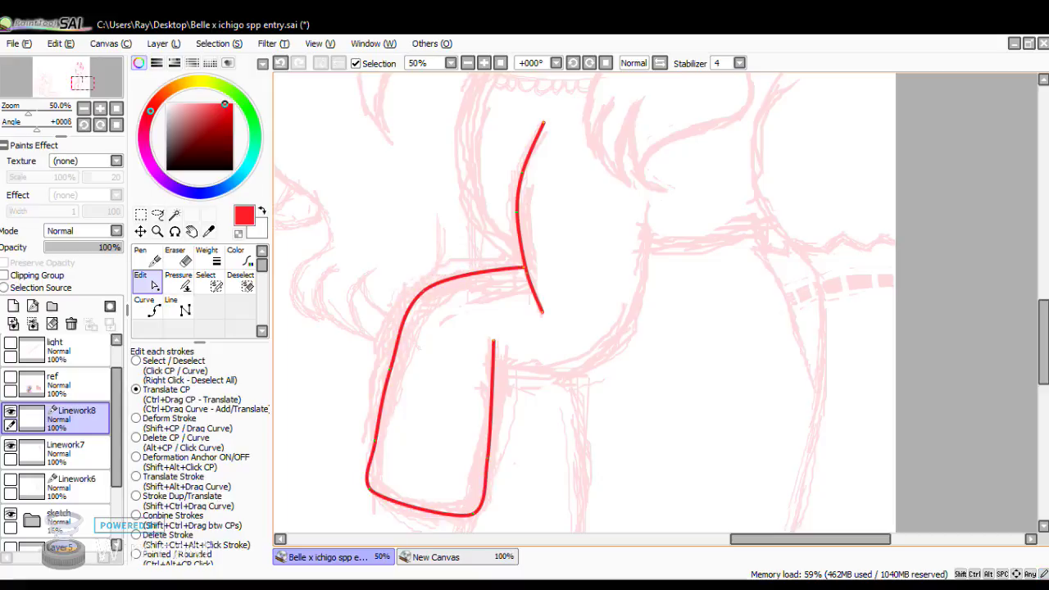
{"action": "left_click_drag", "start_coordinate": [389, 369], "coordinate": [385, 373]}
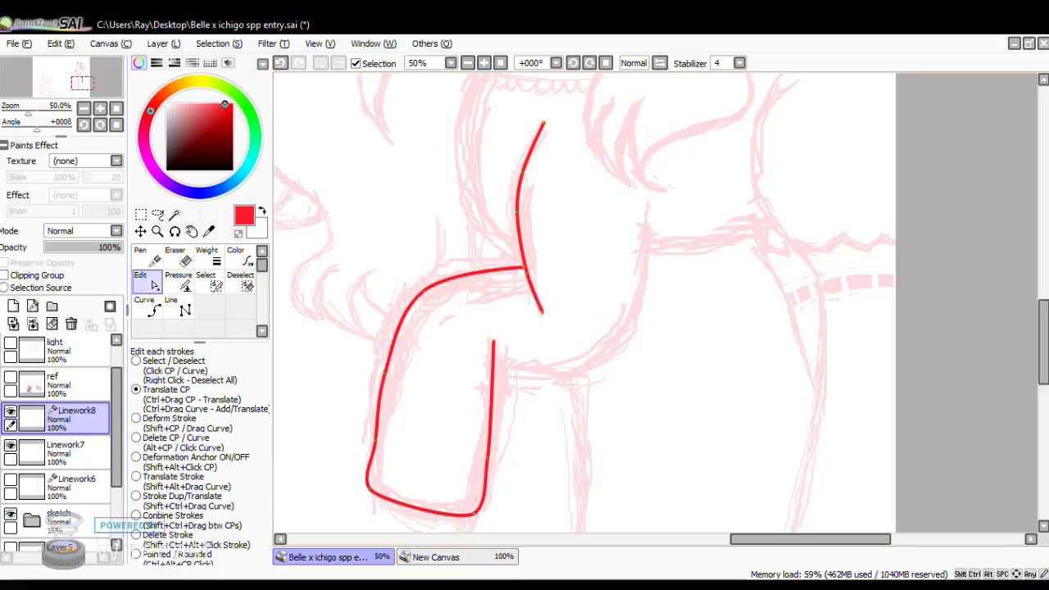
{"action": "left_click_drag", "start_coordinate": [375, 440], "coordinate": [371, 442]}
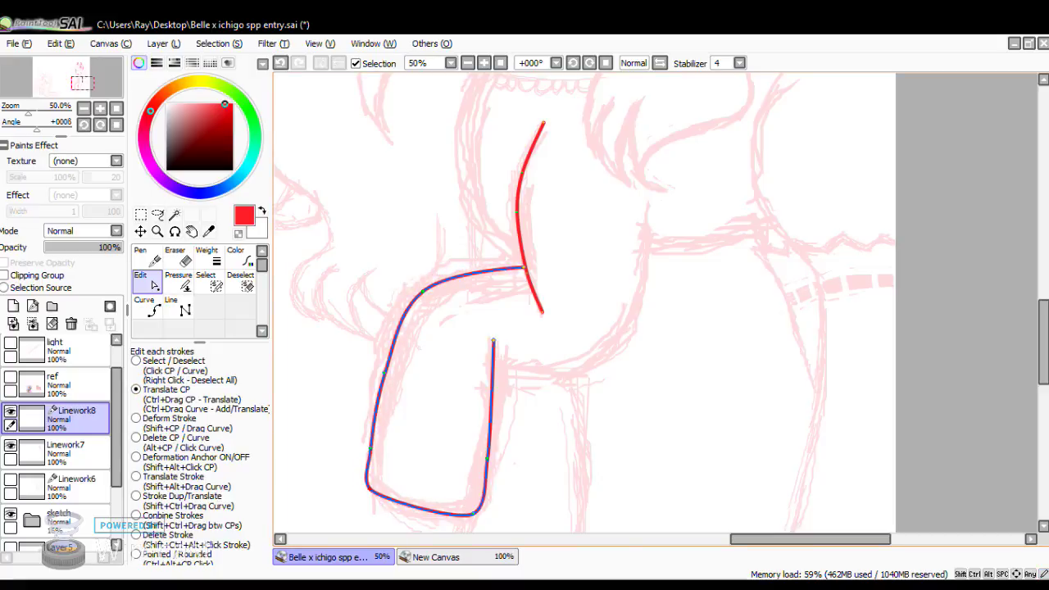
{"action": "left_click_drag", "start_coordinate": [369, 489], "coordinate": [373, 498]}
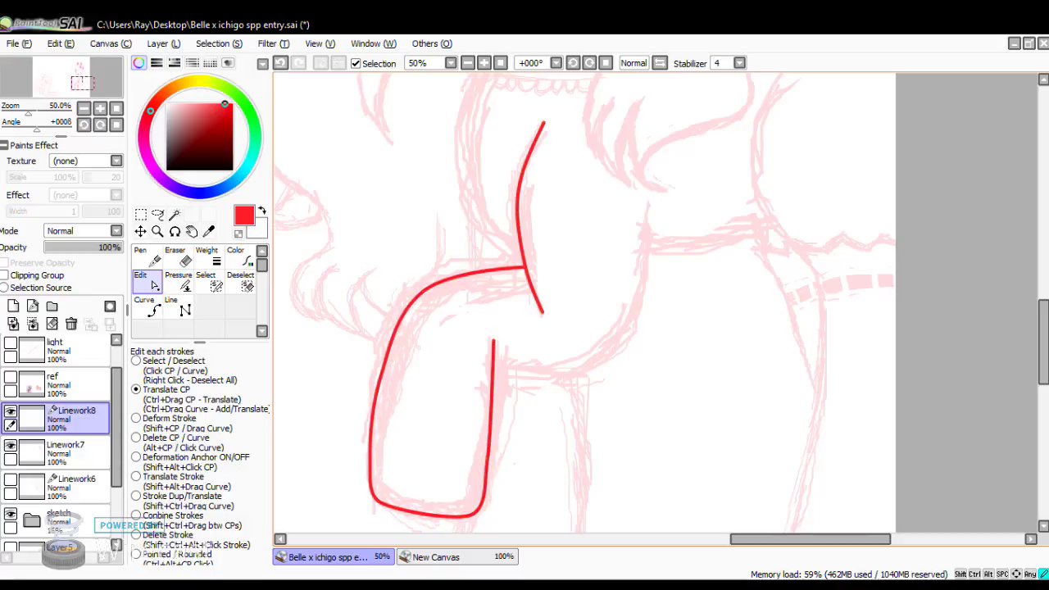
Refine the curve at the knee and shin and reshape both lower corners of the raised hoof.
{"action": "left_click_drag", "start_coordinate": [422, 291], "coordinate": [412, 287]}
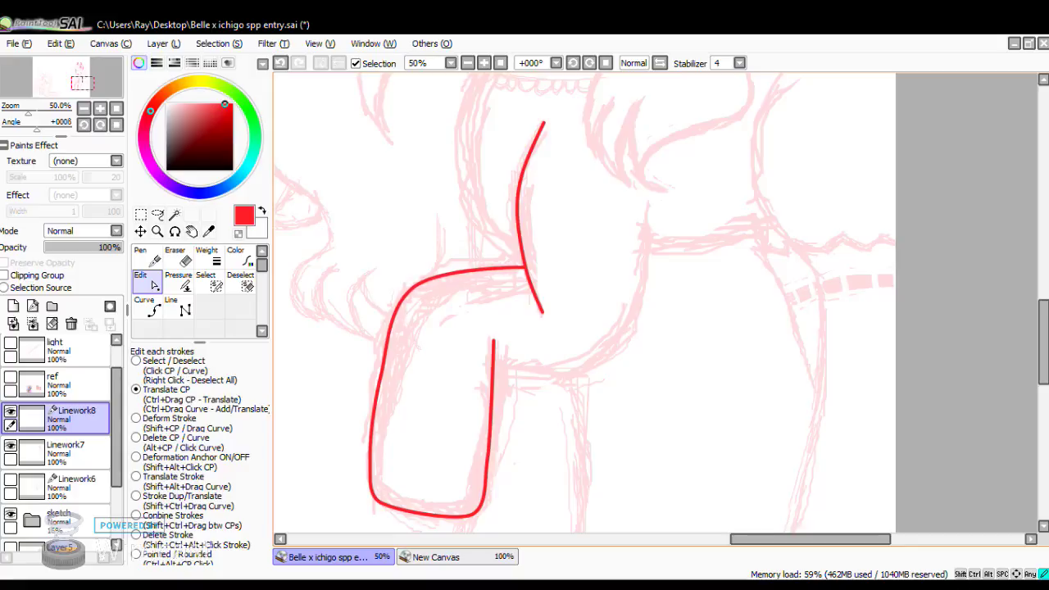
{"action": "left_click_drag", "start_coordinate": [379, 377], "coordinate": [376, 377]}
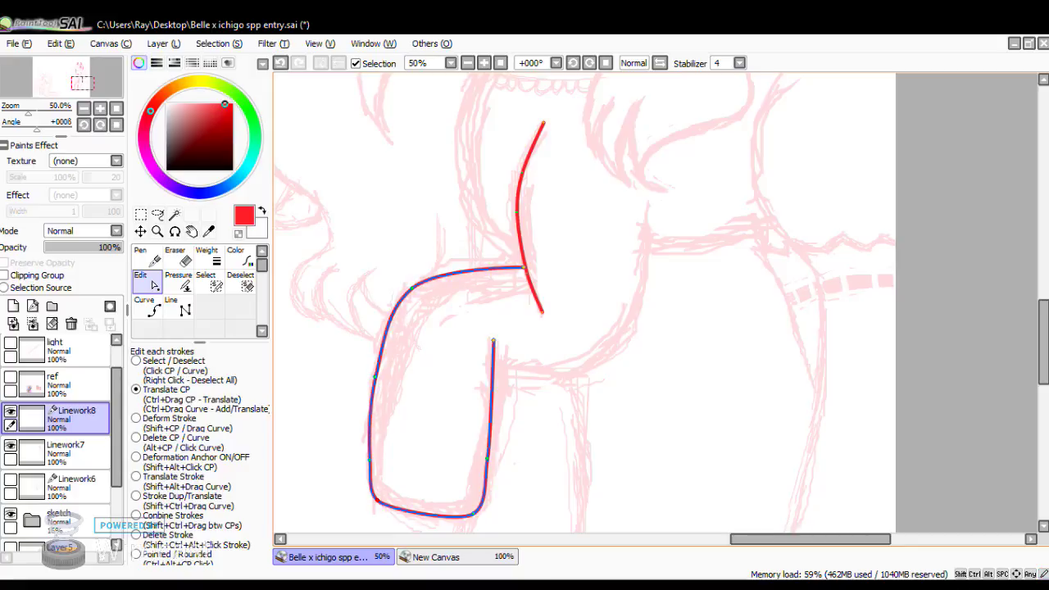
{"action": "left_click_drag", "start_coordinate": [377, 500], "coordinate": [378, 503]}
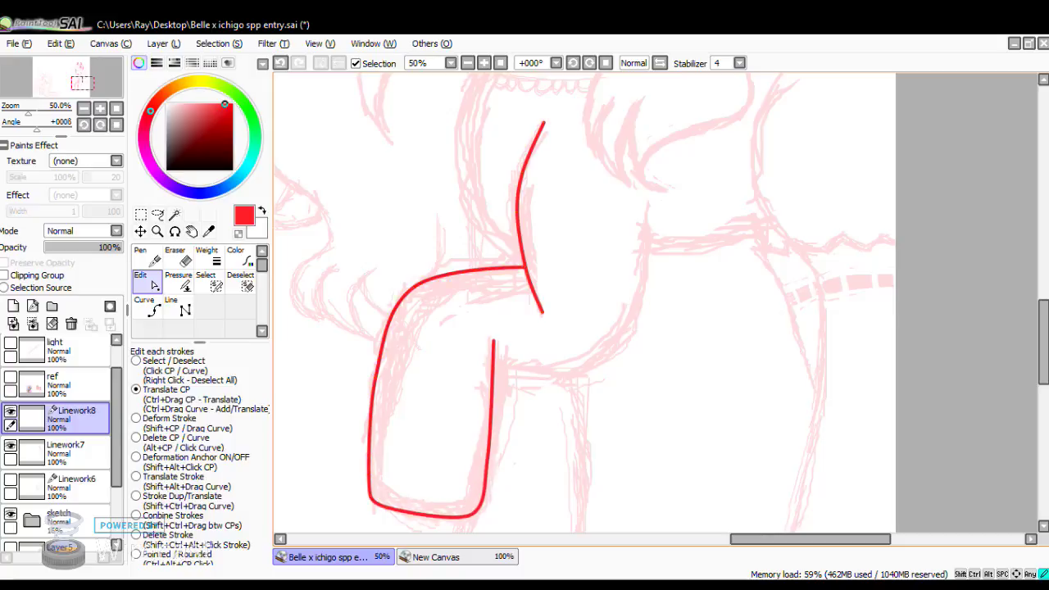
{"action": "left_click_drag", "start_coordinate": [474, 513], "coordinate": [486, 493]}
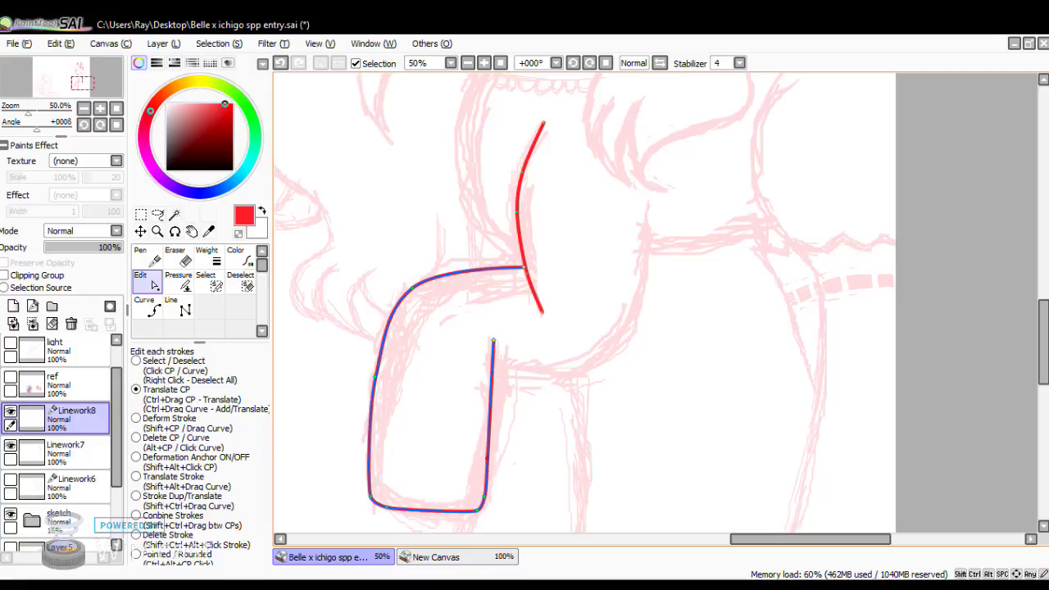
Lower the foreleg outline's upper end along the chest line and raise and round the base of the hoof.
{"action": "left_click", "coordinate": [83, 109]}
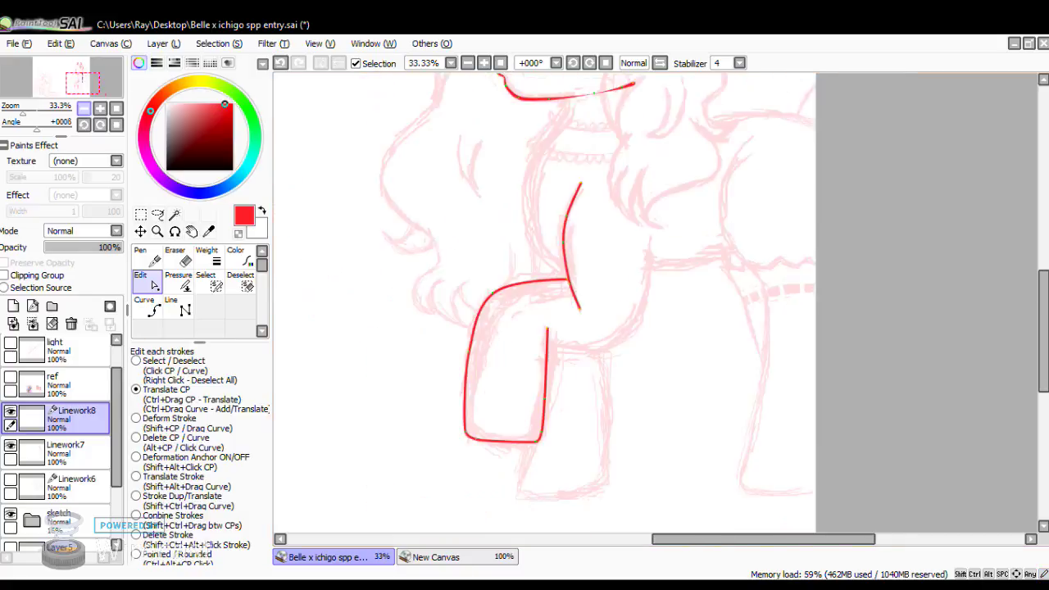
{"action": "left_click", "coordinate": [84, 108]}
{"action": "key", "text": "ctrl+plus"}
{"action": "key", "text": "ctrl+plus"}
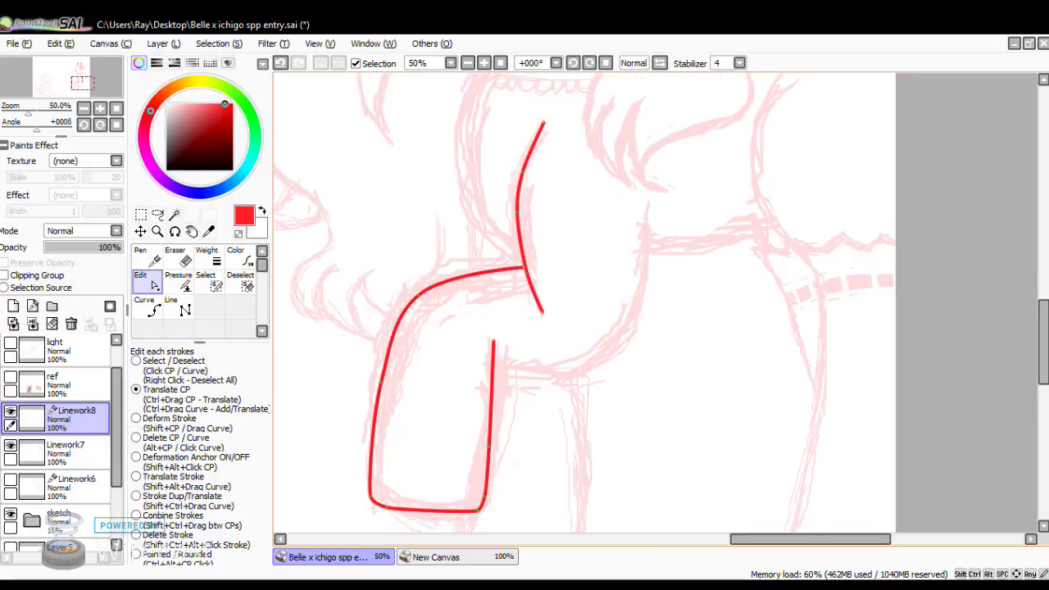
{"action": "left_click_drag", "start_coordinate": [524, 267], "coordinate": [527, 276]}
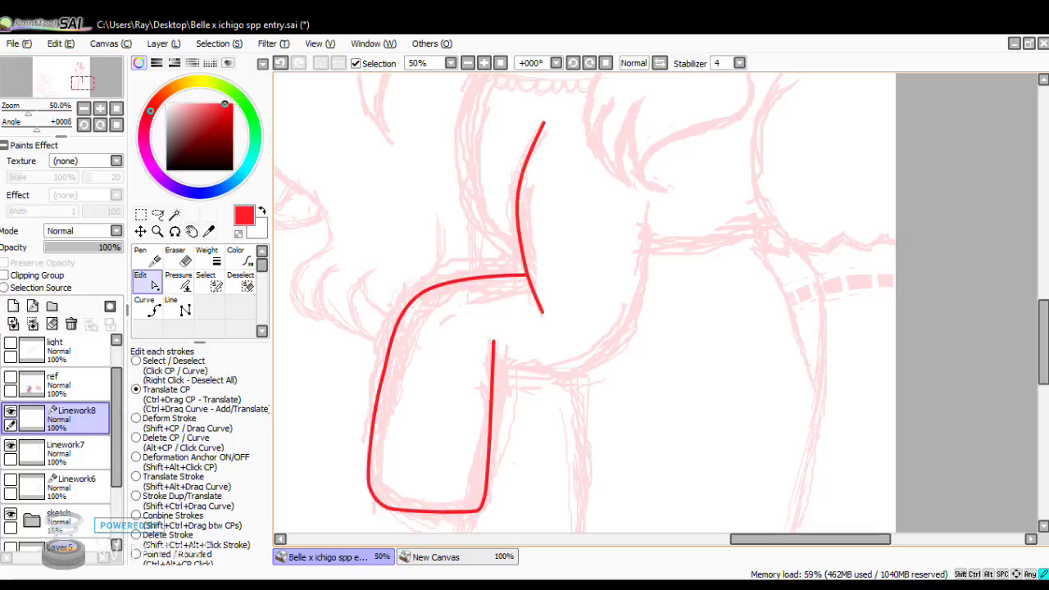
{"action": "left_click_drag", "start_coordinate": [387, 507], "coordinate": [384, 498]}
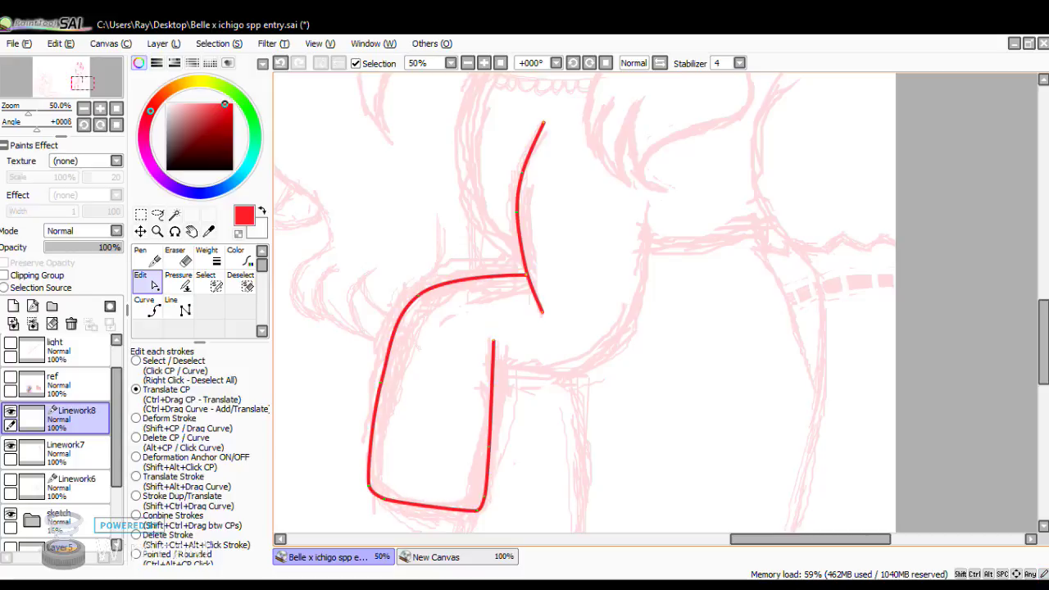
{"action": "mouse_move", "coordinate": [478, 510]}
{"action": "left_mouse_down"}
{"action": "mouse_move", "coordinate": [460, 506]}
{"action": "mouse_move", "coordinate": [481, 493]}
{"action": "left_mouse_up"}
{"action": "left_click_drag", "start_coordinate": [489, 446], "coordinate": [487, 443]}
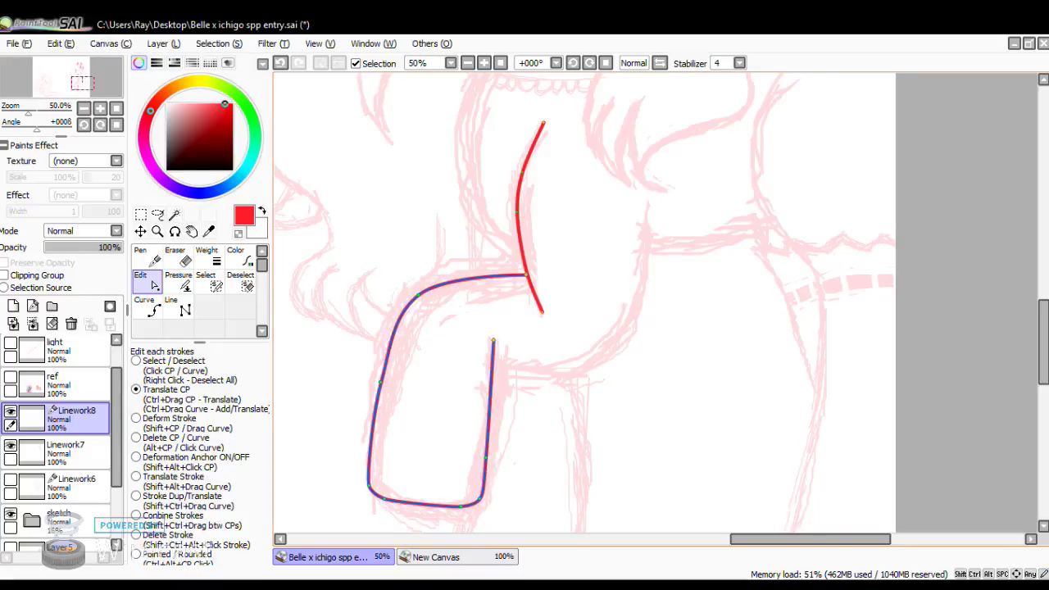
Compare the foreleg linework with the sketch by toggling the Linework8 layer's visibility in a zoomed-out view.
{"action": "left_click", "coordinate": [83, 109]}
{"action": "left_click", "coordinate": [83, 109]}
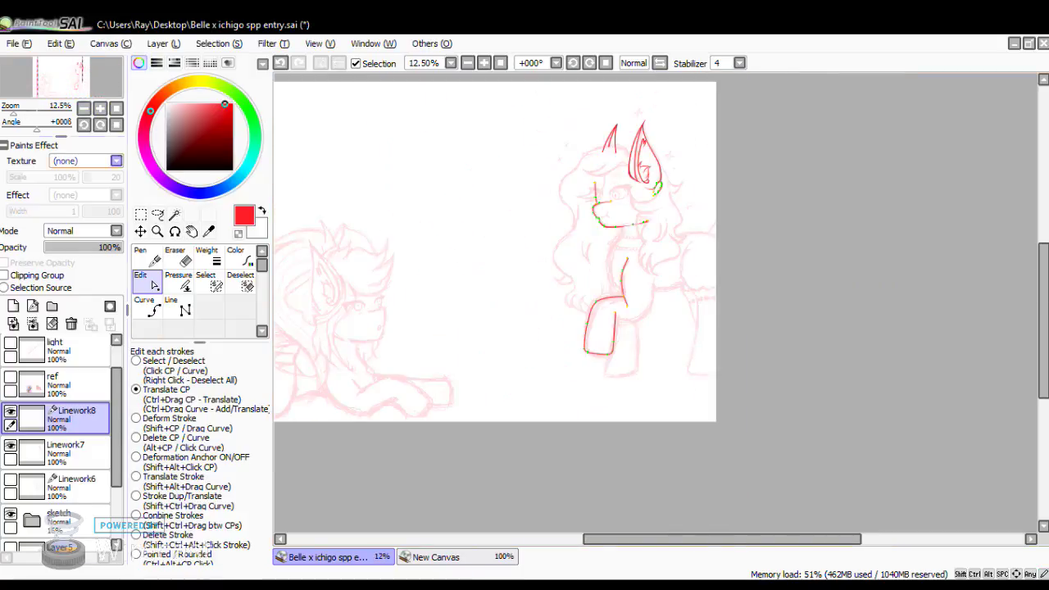
{"action": "left_click", "coordinate": [148, 257]}
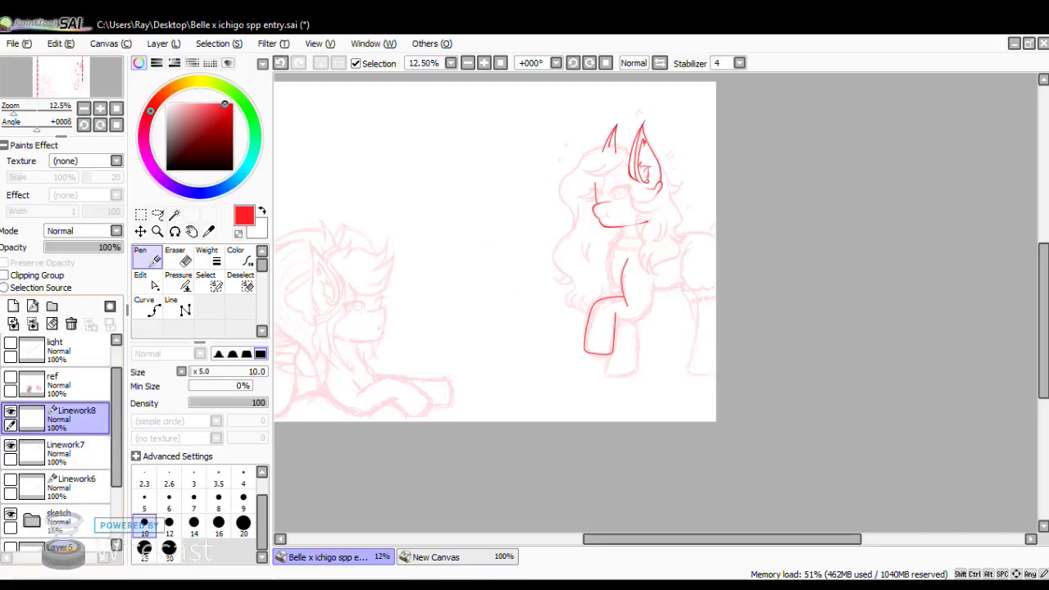
{"action": "left_click", "coordinate": [10, 410]}
{"action": "left_click", "coordinate": [10, 410]}
{"action": "left_click", "coordinate": [10, 410]}
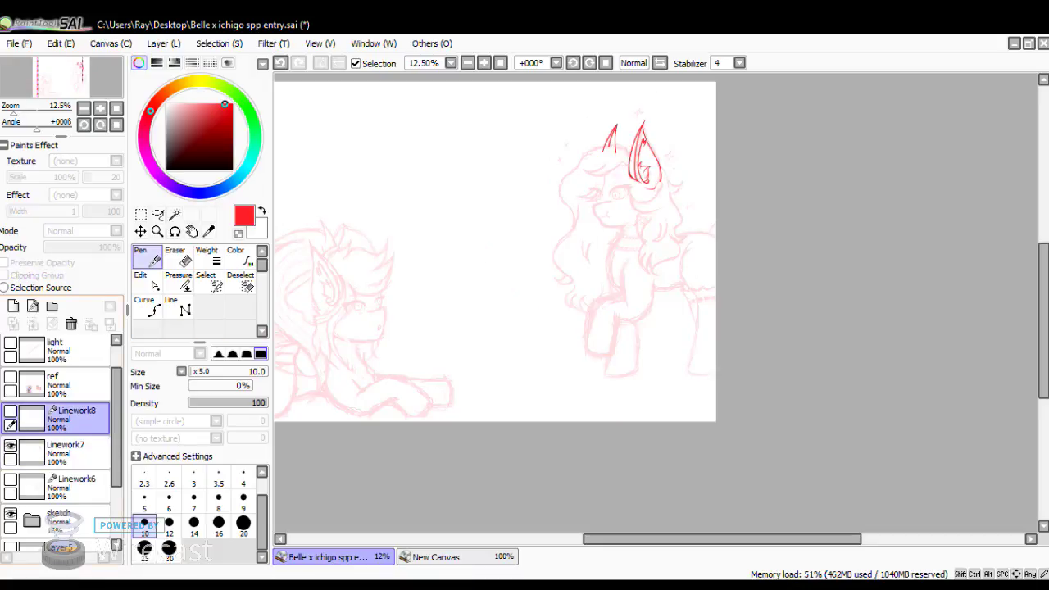
{"action": "left_click", "coordinate": [10, 409]}
{"action": "left_click", "coordinate": [99, 108]}
{"action": "left_click", "coordinate": [99, 108]}
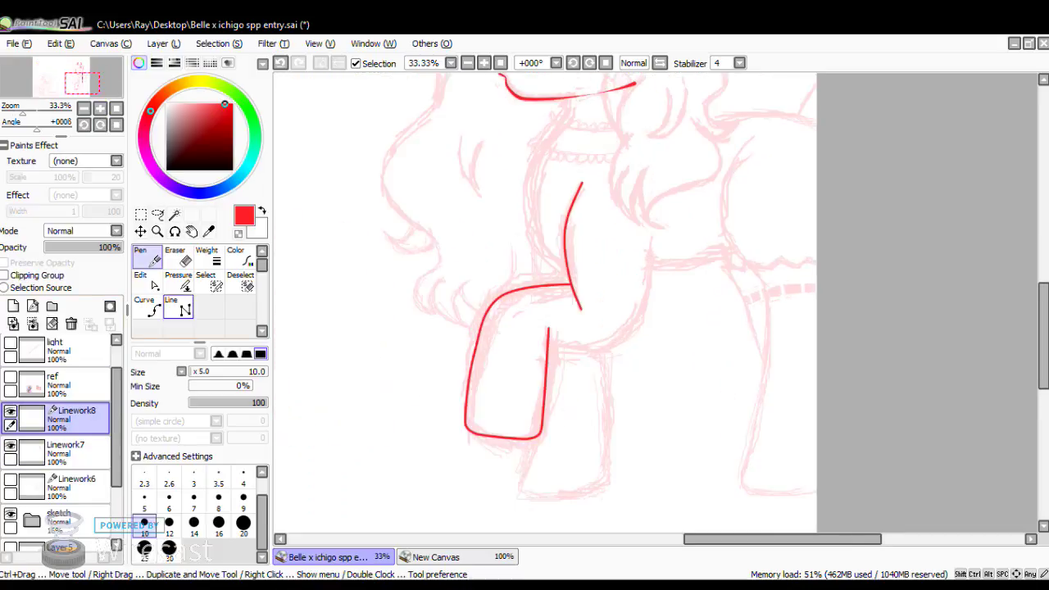
Move the hoof's lower front corner inward and refine the shin and knee curve, comparing versions with undo and redo.
{"action": "left_click", "coordinate": [149, 281]}
{"action": "left_click_drag", "start_coordinate": [466, 424], "coordinate": [471, 428]}
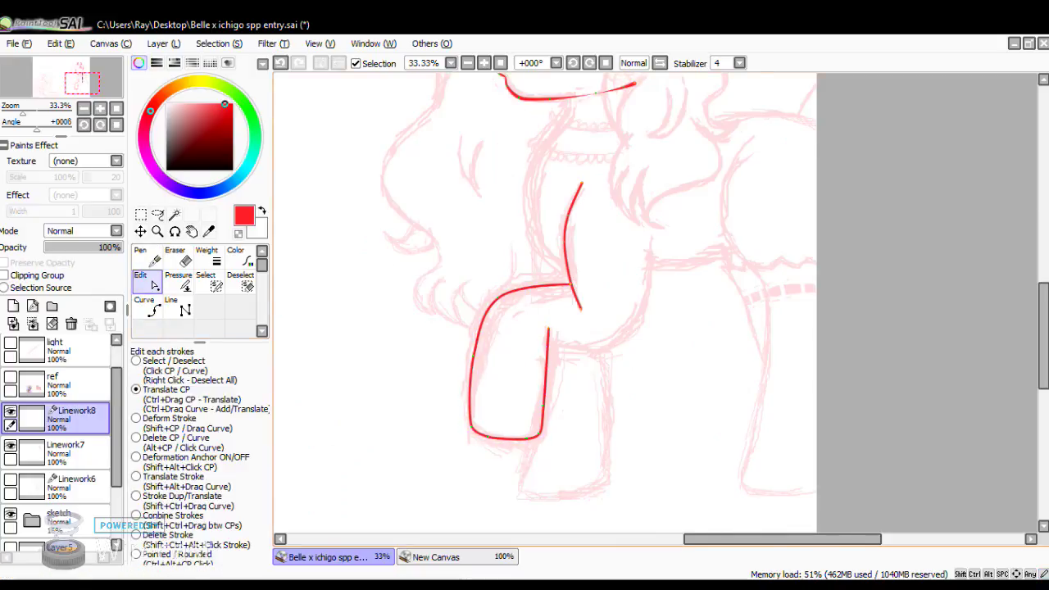
{"action": "key", "text": "ctrl+z"}
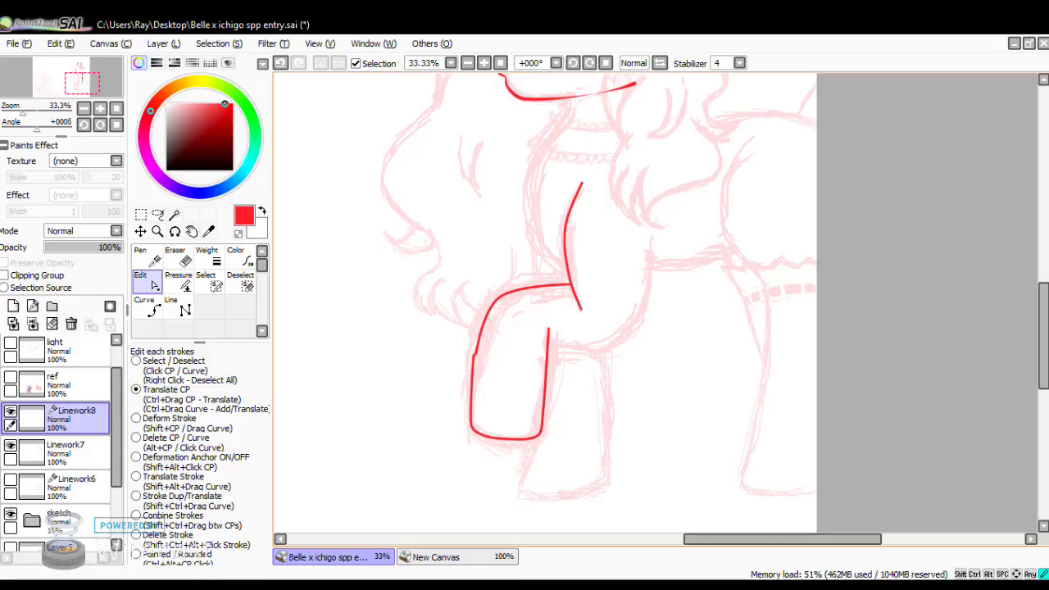
{"action": "key", "text": "ctrl+z"}
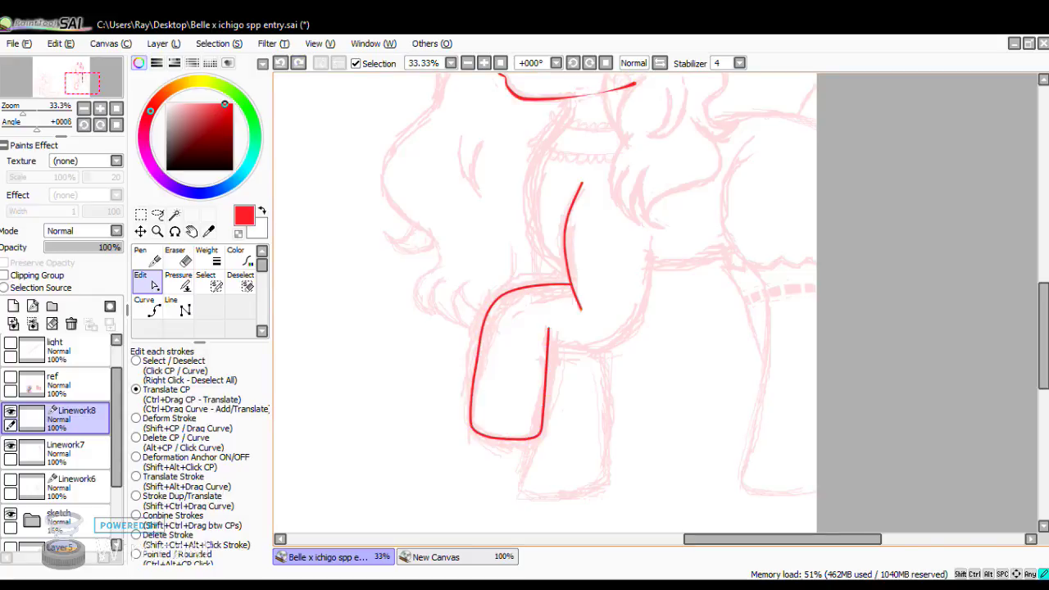
{"action": "key", "text": "ctrl+y"}
{"action": "key", "text": "ctrl+z"}
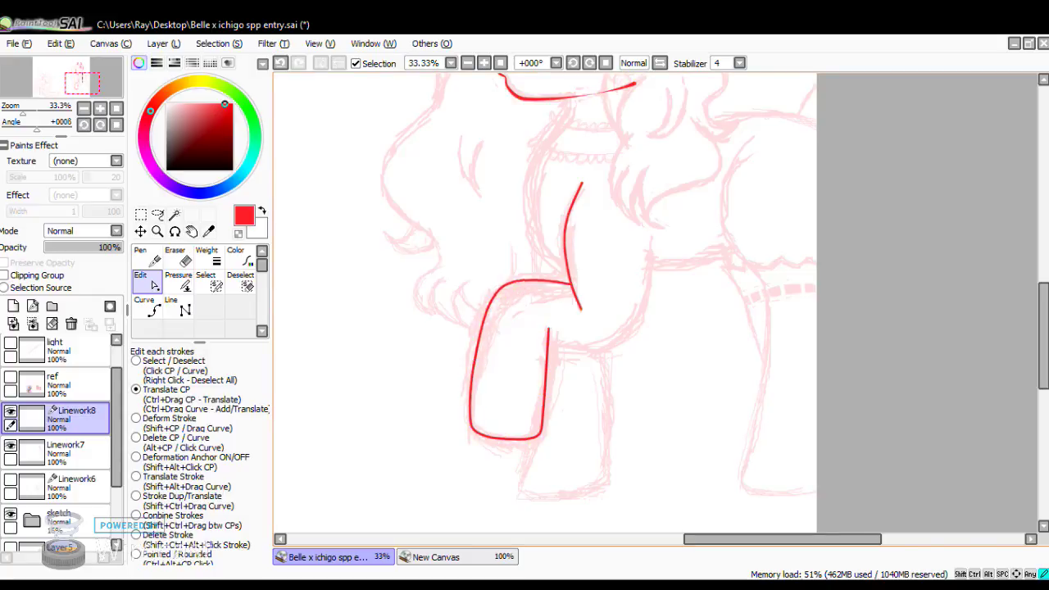
{"action": "key", "text": "ctrl+y"}
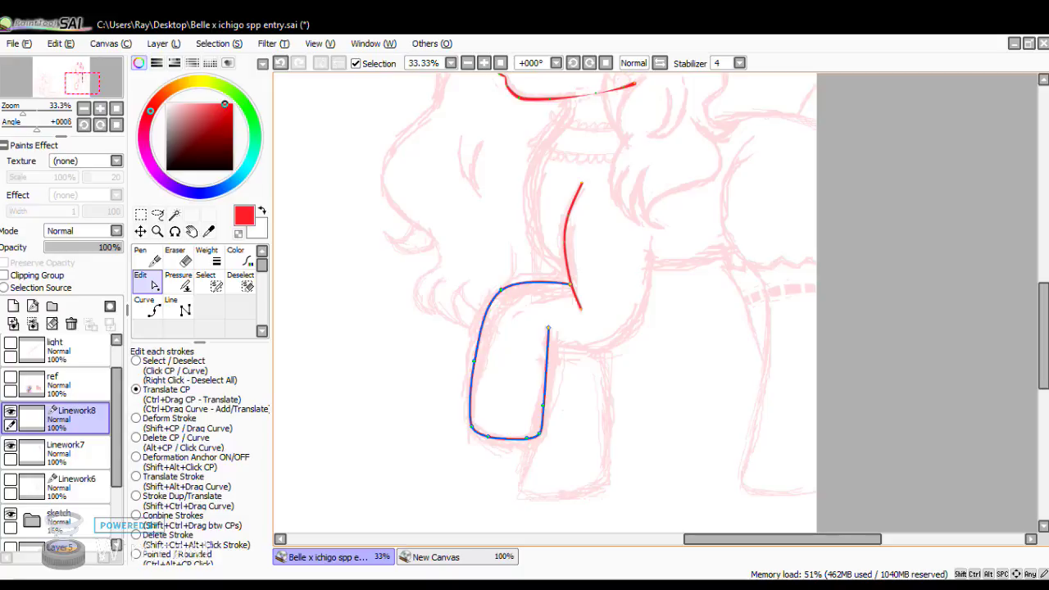
{"action": "key", "text": "ctrl+z"}
{"action": "key", "text": "ctrl+y"}
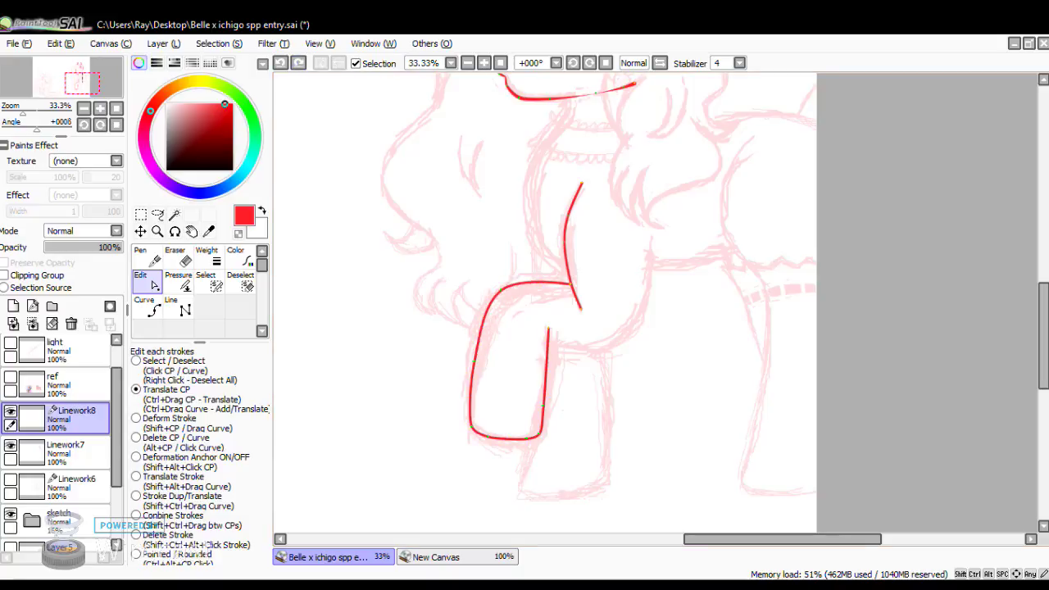
Refine the top of the foreleg outline between the knee bend and the chest line.
{"action": "key", "text": "minus"}
{"action": "key", "text": "minus"}
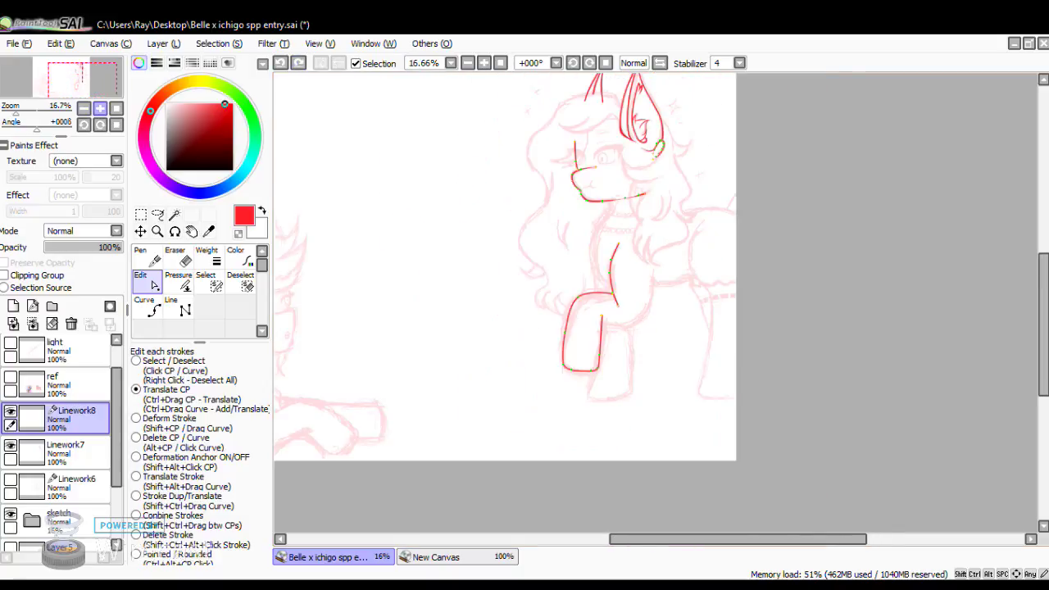
{"action": "double_click", "coordinate": [100, 108]}
{"action": "left_click_drag", "start_coordinate": [505, 289], "coordinate": [537, 282]}
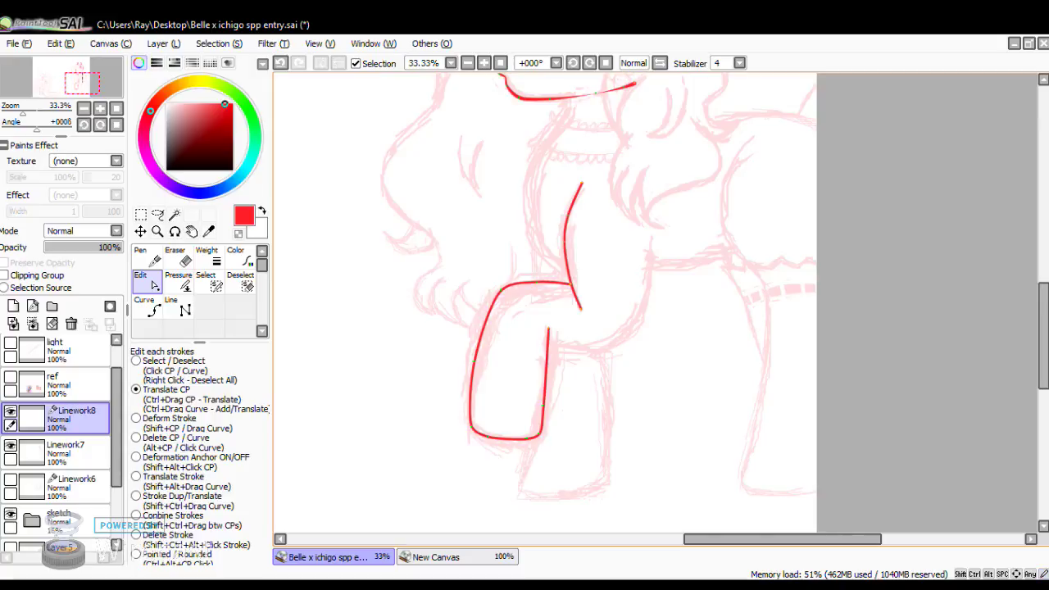
{"action": "key", "text": "ctrl+z"}
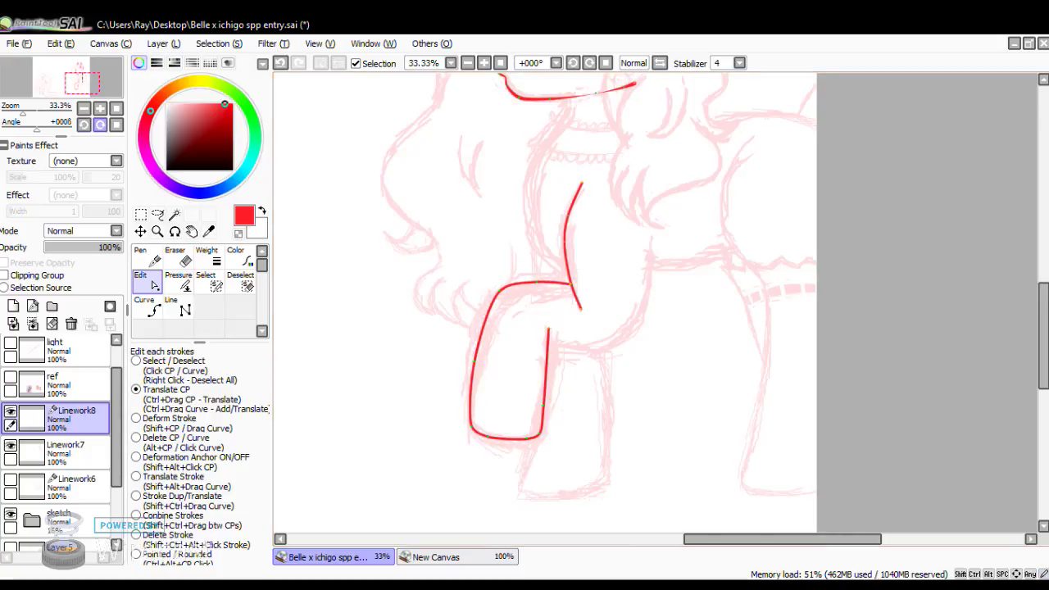
{"action": "left_click", "coordinate": [83, 108]}
{"action": "left_click", "coordinate": [83, 108]}
{"action": "left_click", "coordinate": [84, 108]}
{"action": "left_click", "coordinate": [148, 257]}
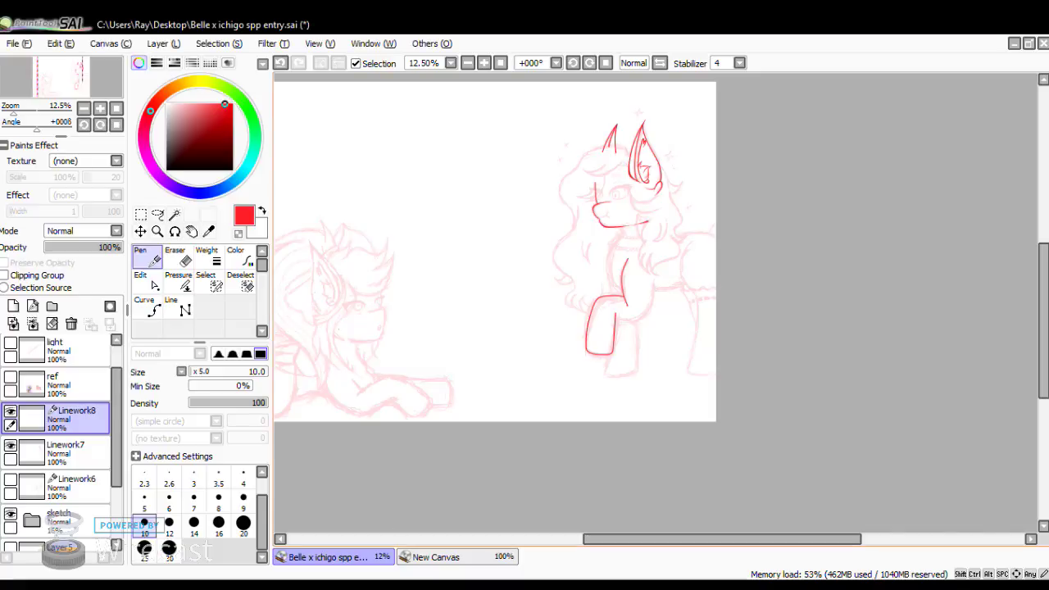
Shift the control point on the rear of the leg upward and fine-tune both lower corners of the hoof.
{"action": "left_click", "coordinate": [100, 109]}
{"action": "left_click", "coordinate": [99, 108]}
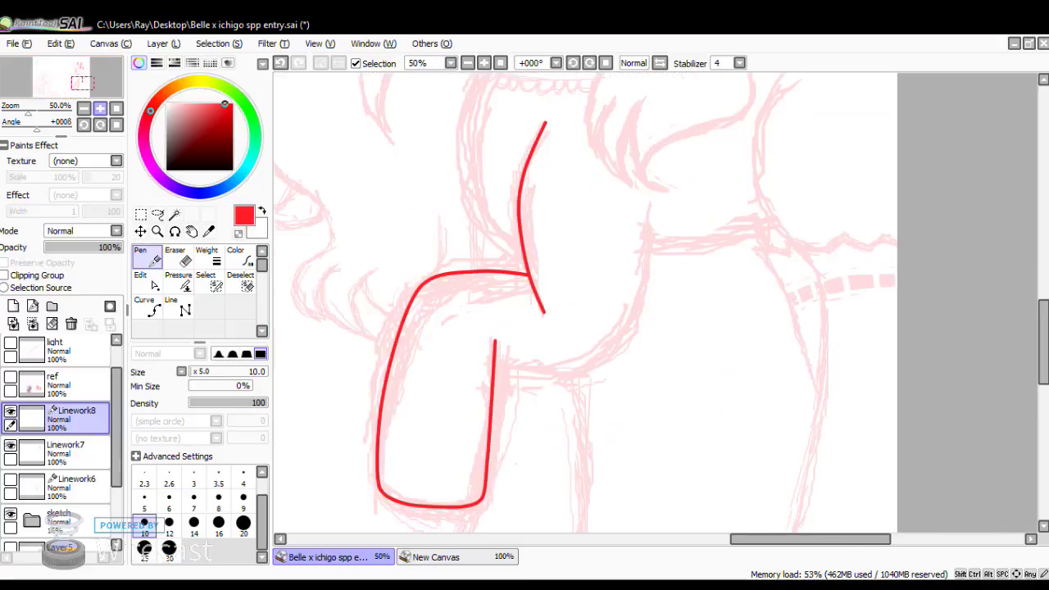
{"action": "left_click", "coordinate": [147, 282]}
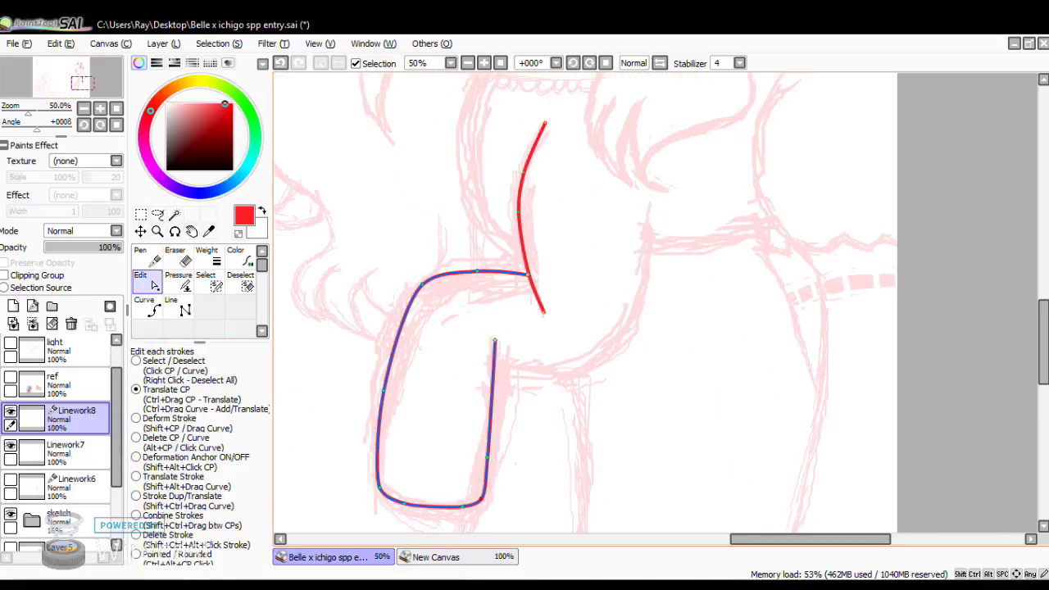
{"action": "mouse_move", "coordinate": [481, 498]}
{"action": "left_mouse_down"}
{"action": "mouse_move", "coordinate": [485, 452]}
{"action": "mouse_move", "coordinate": [485, 461]}
{"action": "left_mouse_up"}
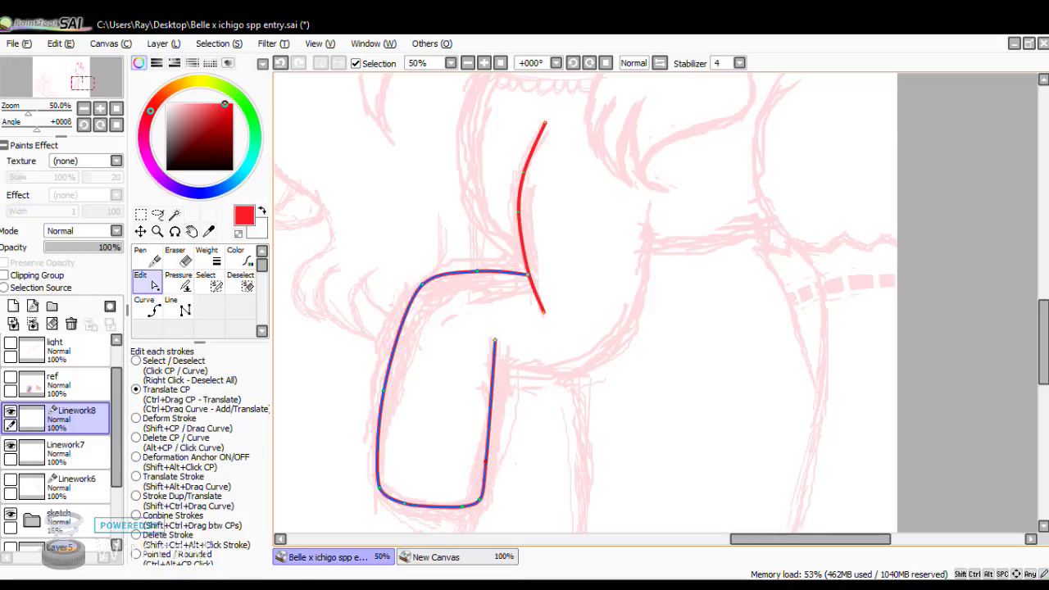
{"action": "left_click_drag", "start_coordinate": [379, 489], "coordinate": [378, 494]}
{"action": "mouse_move", "coordinate": [480, 496]}
{"action": "left_mouse_down"}
{"action": "mouse_move", "coordinate": [463, 501]}
{"action": "mouse_move", "coordinate": [478, 491]}
{"action": "left_mouse_up"}
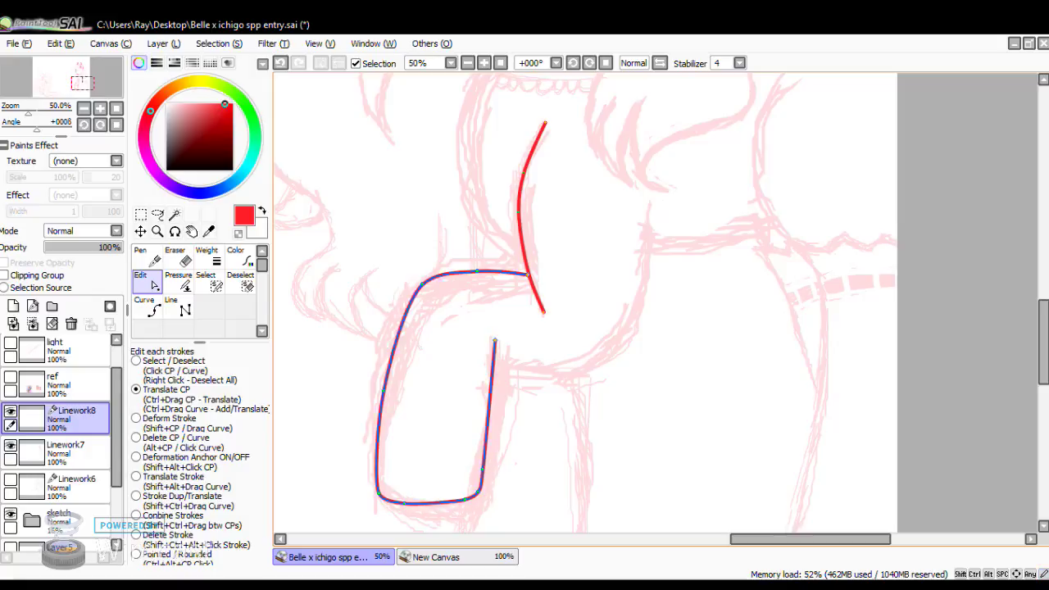
Thicken the line at the hoof's lower front corner to 159% pressure and adjust that corner's curve.
{"action": "left_click", "coordinate": [178, 280]}
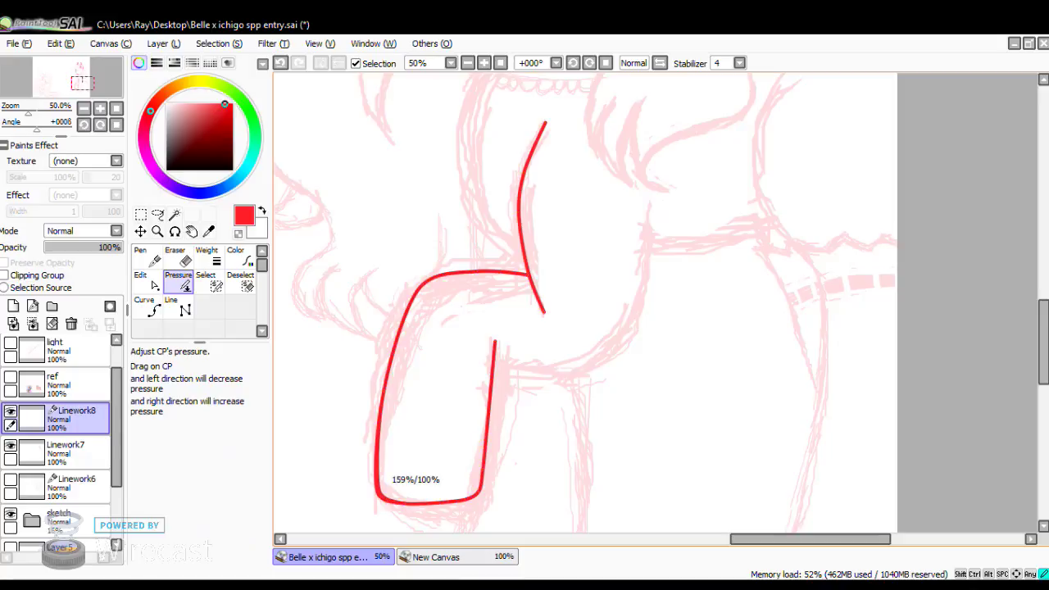
{"action": "left_click", "coordinate": [146, 280]}
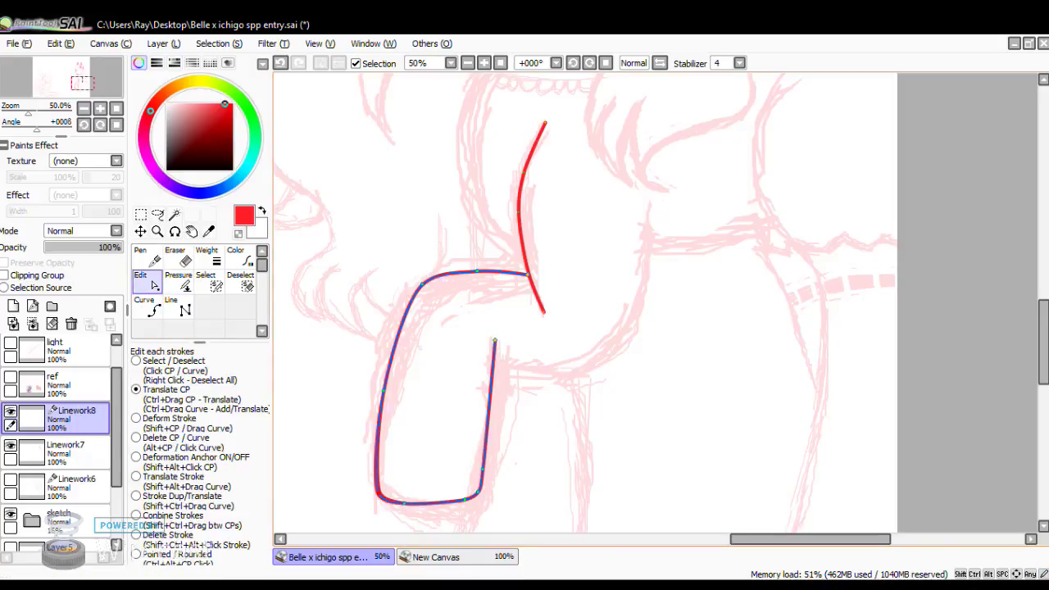
{"action": "left_click_drag", "start_coordinate": [383, 501], "coordinate": [379, 494]}
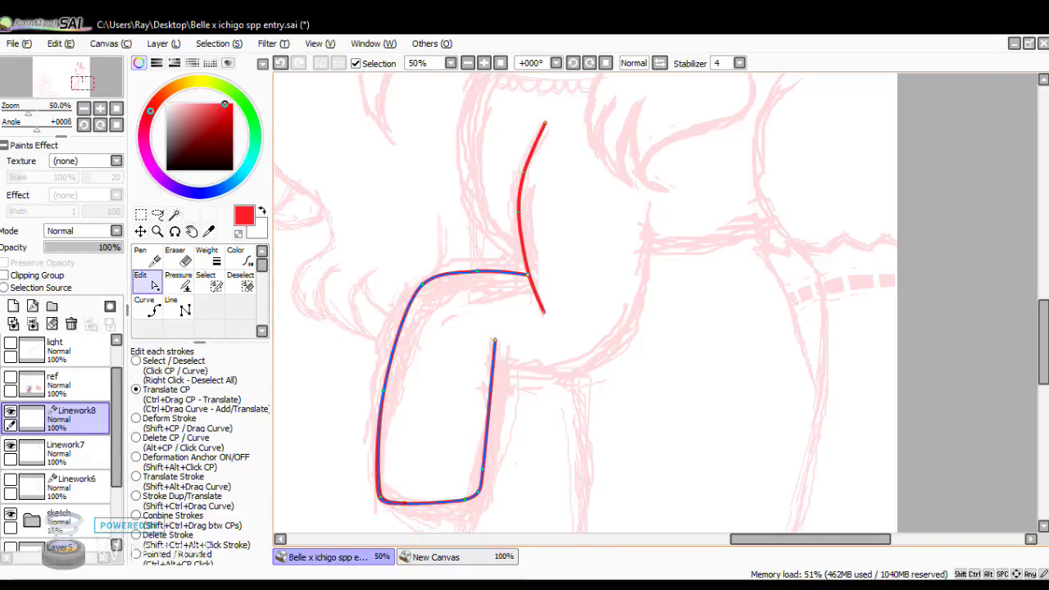
{"action": "left_click", "coordinate": [145, 305]}
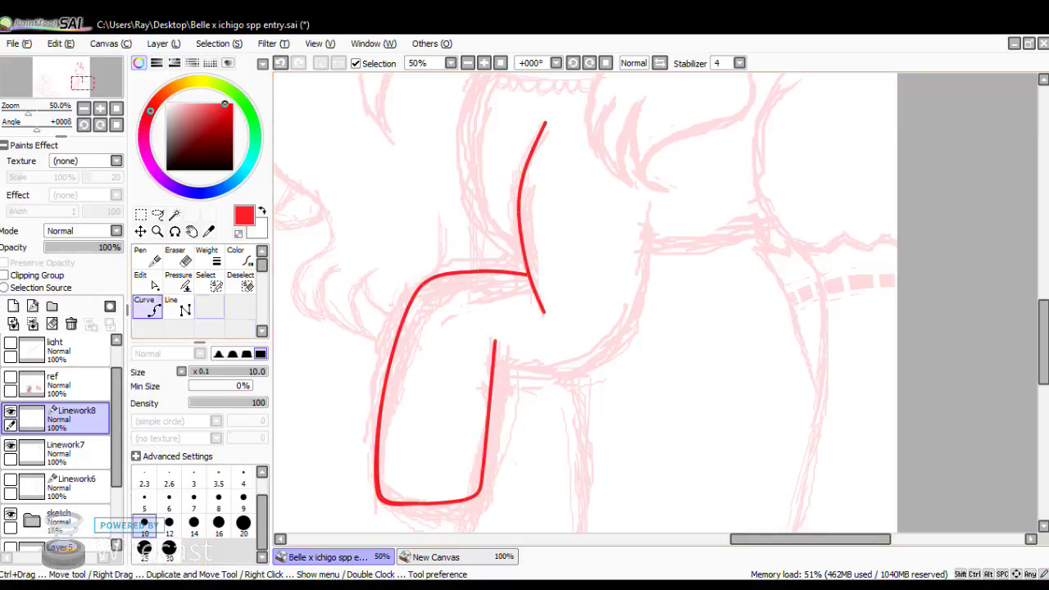
{"action": "left_click", "coordinate": [148, 281]}
{"action": "left_click_drag", "start_coordinate": [379, 495], "coordinate": [383, 499]}
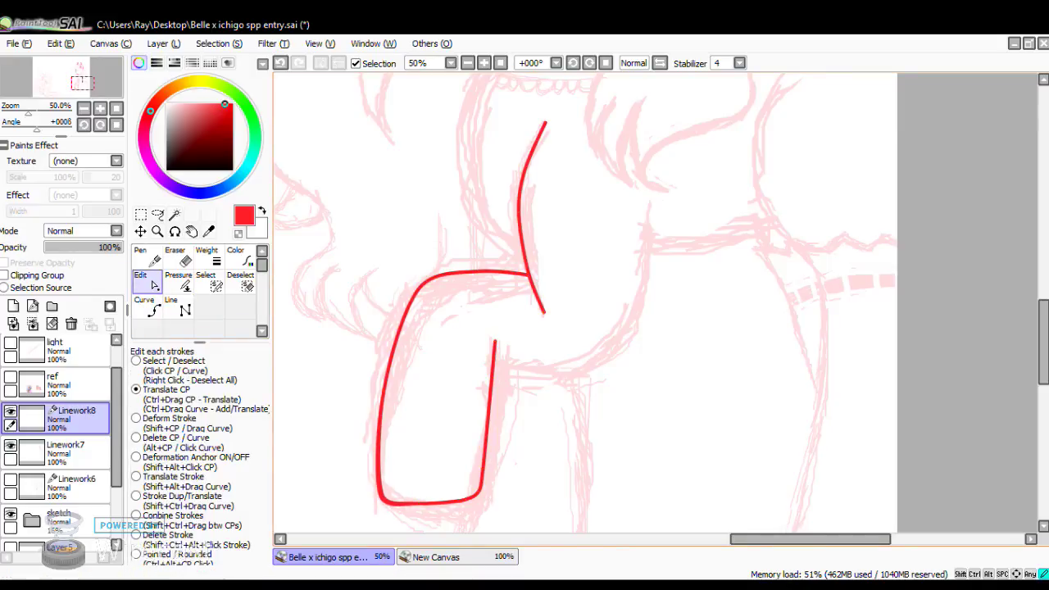
Raise the knee bend's pressure to 156%, taper both ends of the chest line, and thicken its middle.
{"action": "left_click", "coordinate": [180, 281]}
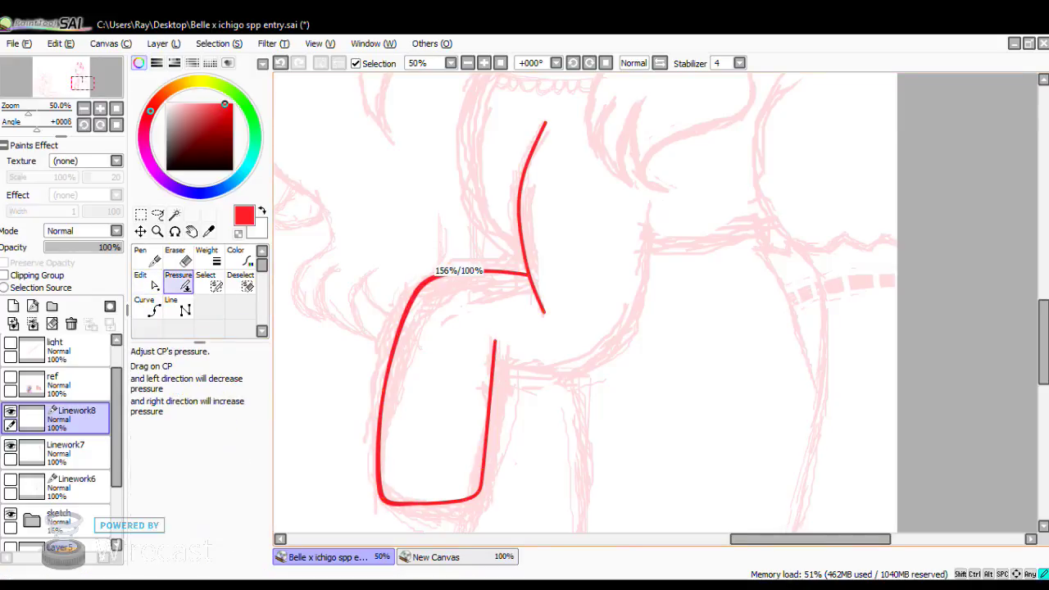
{"action": "left_click_drag", "start_coordinate": [543, 312], "coordinate": [492, 312]}
{"action": "left_click_drag", "start_coordinate": [518, 213], "coordinate": [561, 212]}
{"action": "left_click_drag", "start_coordinate": [545, 123], "coordinate": [496, 123]}
{"action": "left_click_drag", "start_coordinate": [524, 172], "coordinate": [541, 172]}
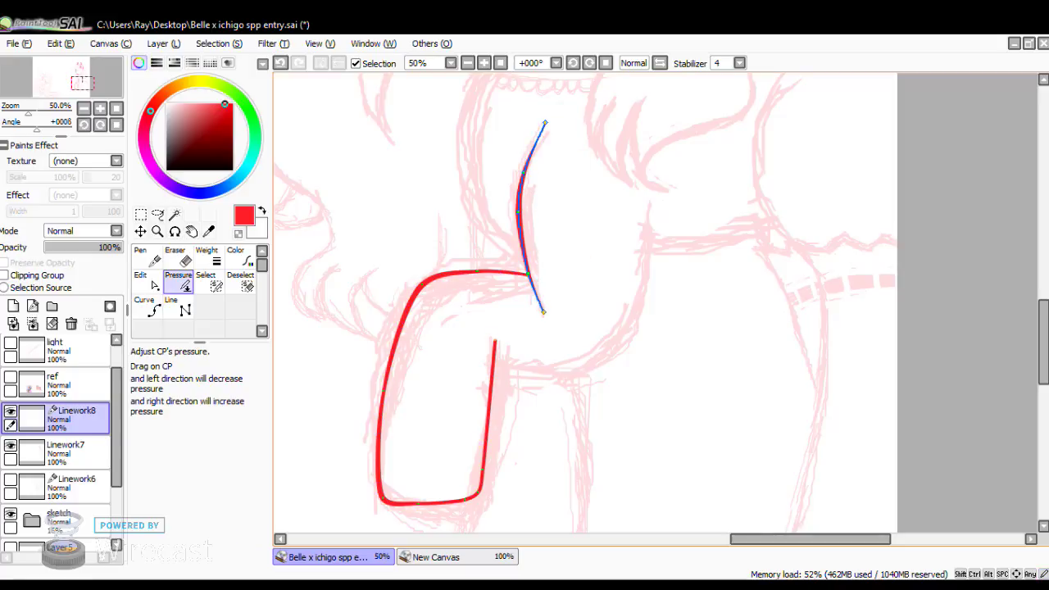
Compare the overall linework with and without the sketch folder visible in a zoomed-out view.
{"action": "left_click", "coordinate": [83, 108]}
{"action": "left_click", "coordinate": [83, 109]}
{"action": "left_click", "coordinate": [84, 108]}
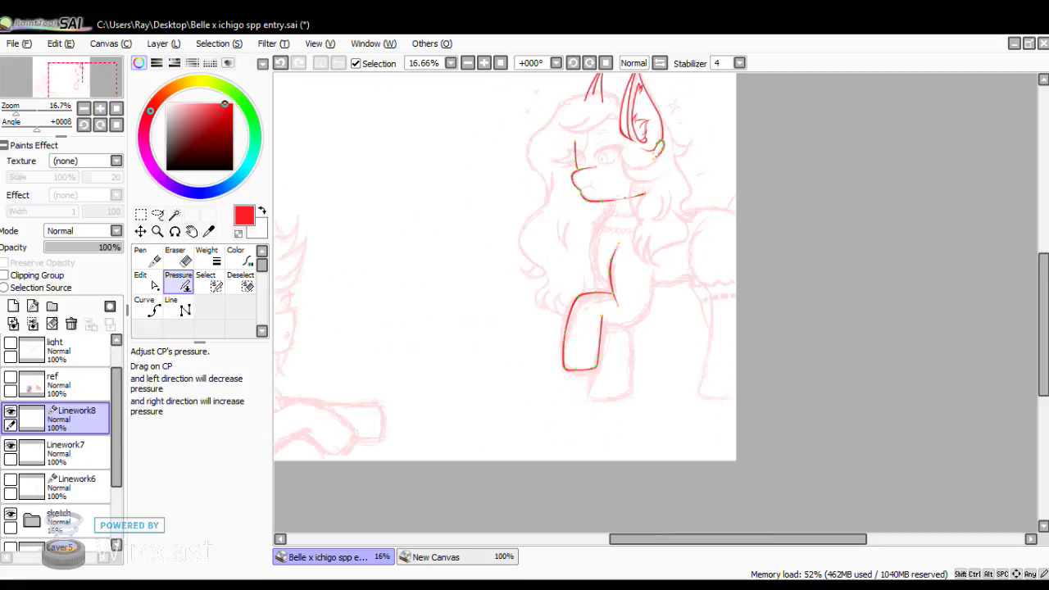
{"action": "left_click", "coordinate": [145, 306]}
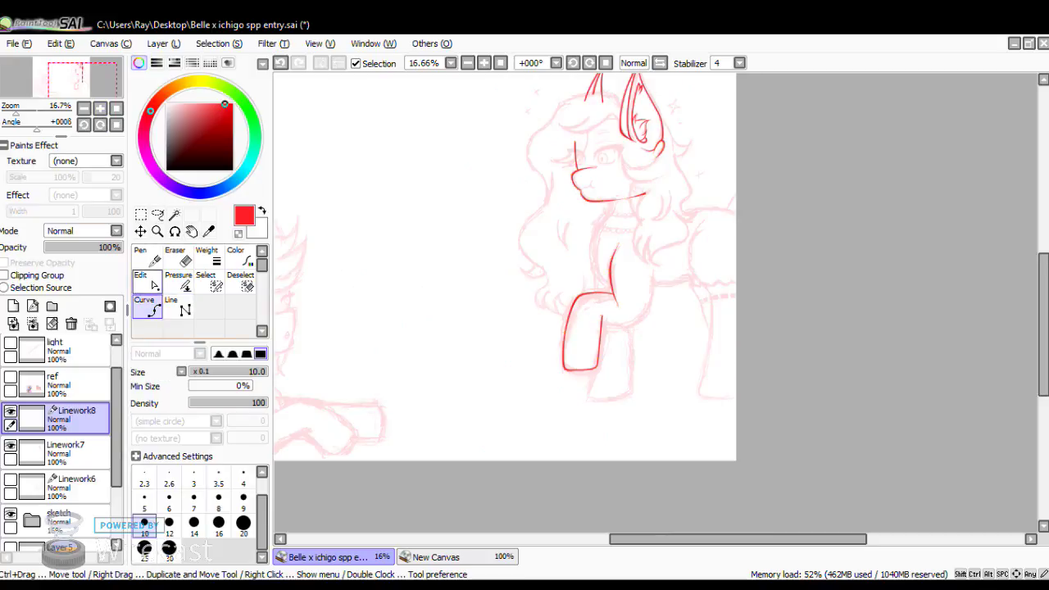
{"action": "left_click", "coordinate": [10, 513]}
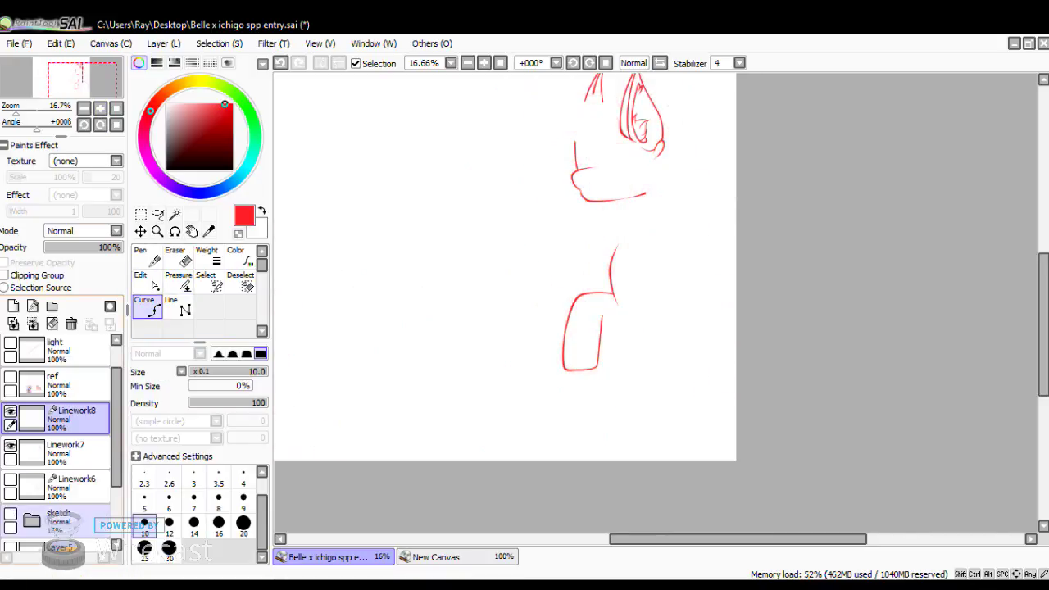
{"action": "left_click", "coordinate": [10, 513]}
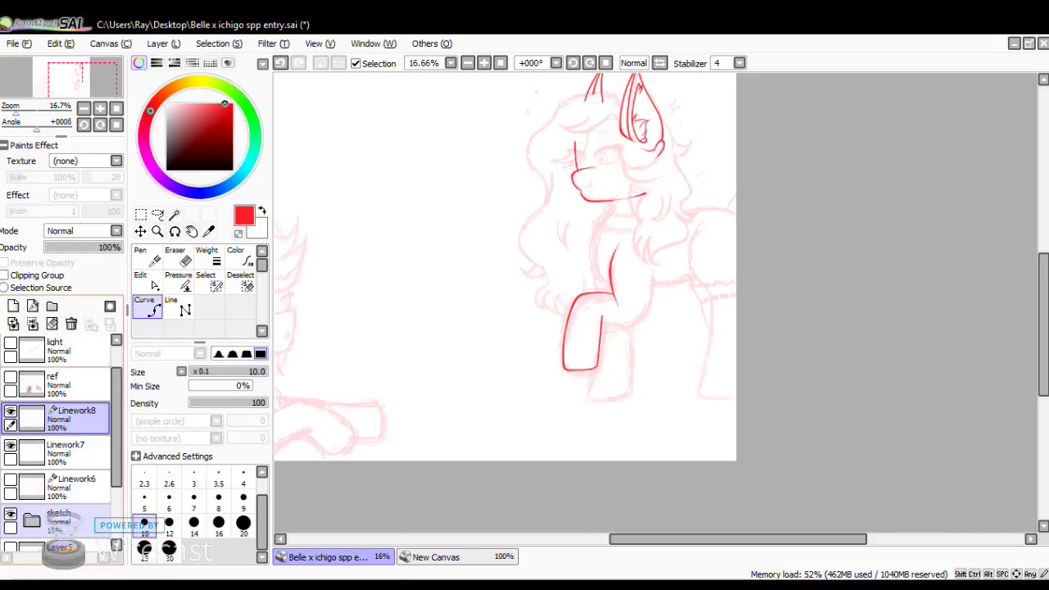
{"action": "double_click", "coordinate": [100, 108]}
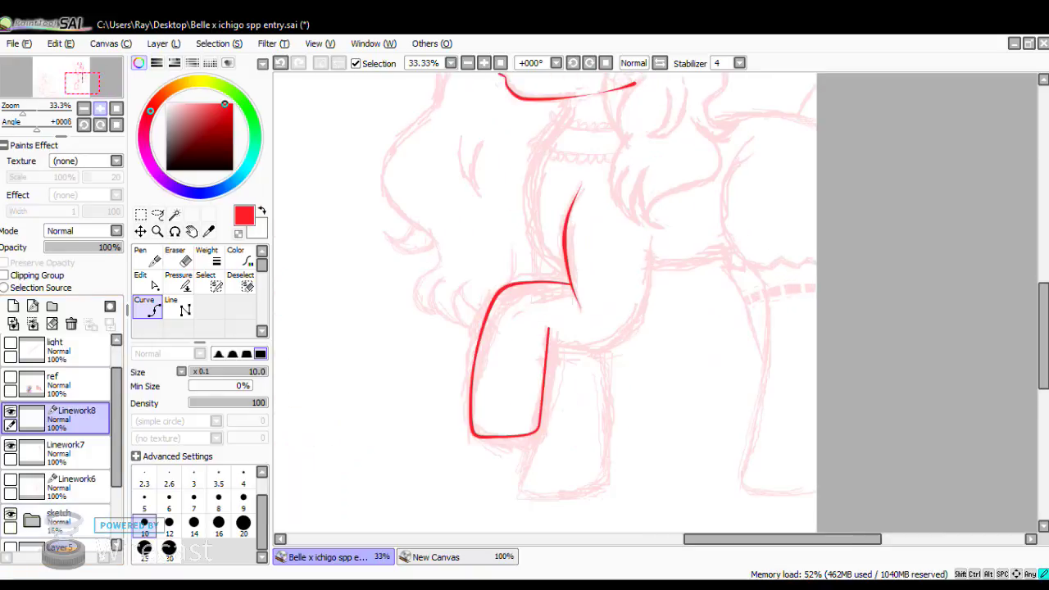
Slant the hoof's base by raising its lower front corner and lowering and rounding its lower rear corner.
{"action": "left_click", "coordinate": [147, 280]}
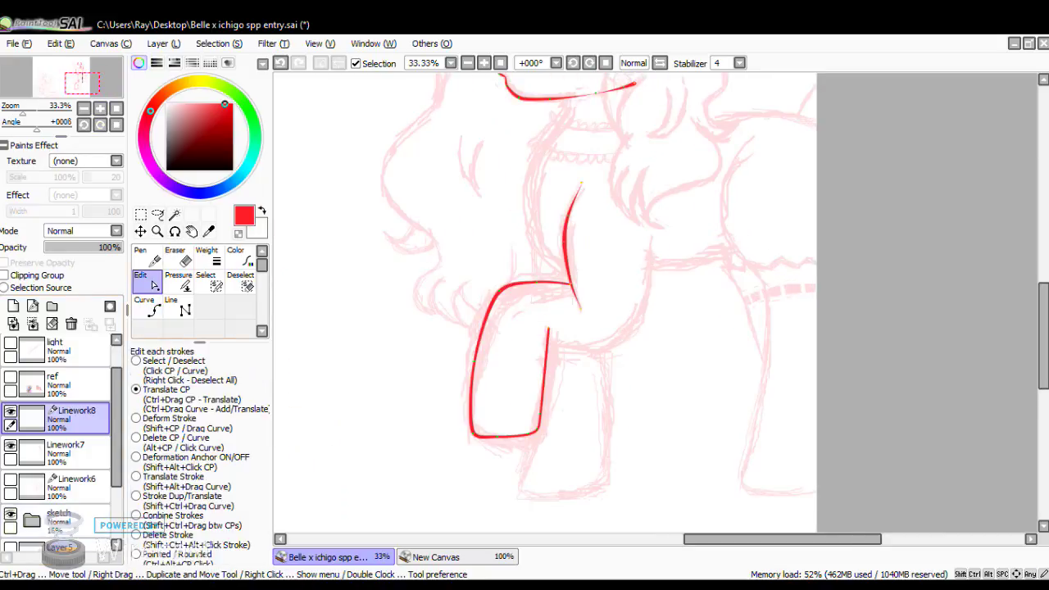
{"action": "key", "text": "ctrl+plus"}
{"action": "left_click_drag", "start_coordinate": [476, 475], "coordinate": [552, 162]}
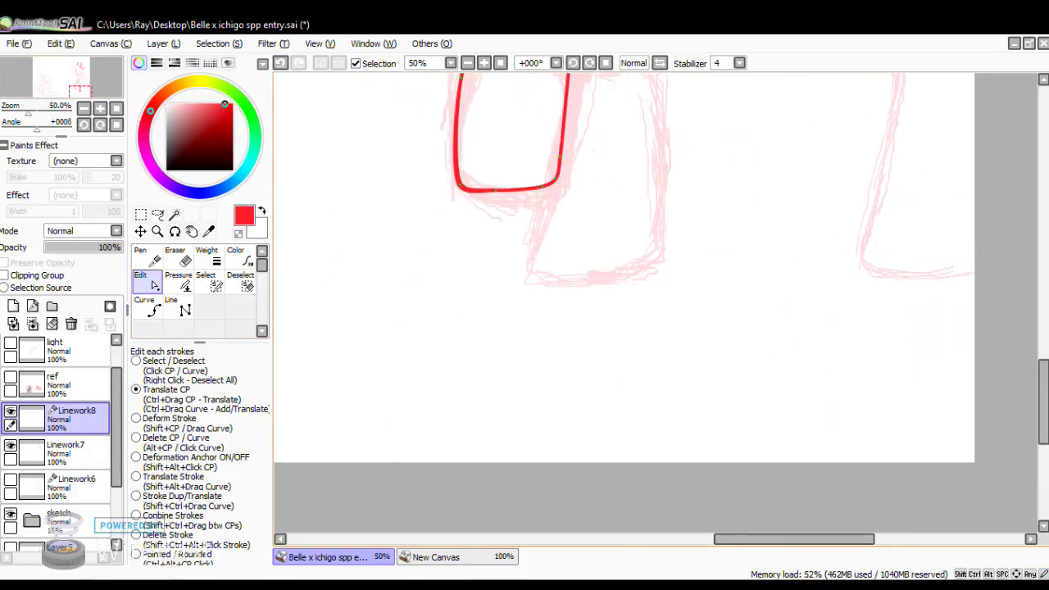
{"action": "left_click_drag", "start_coordinate": [460, 185], "coordinate": [454, 169]}
{"action": "left_click_drag", "start_coordinate": [555, 179], "coordinate": [554, 199]}
{"action": "mouse_move", "coordinate": [542, 186]}
{"action": "left_mouse_down"}
{"action": "mouse_move", "coordinate": [532, 197]}
{"action": "mouse_move", "coordinate": [556, 192]}
{"action": "mouse_move", "coordinate": [503, 194]}
{"action": "mouse_move", "coordinate": [468, 180]}
{"action": "left_mouse_up"}
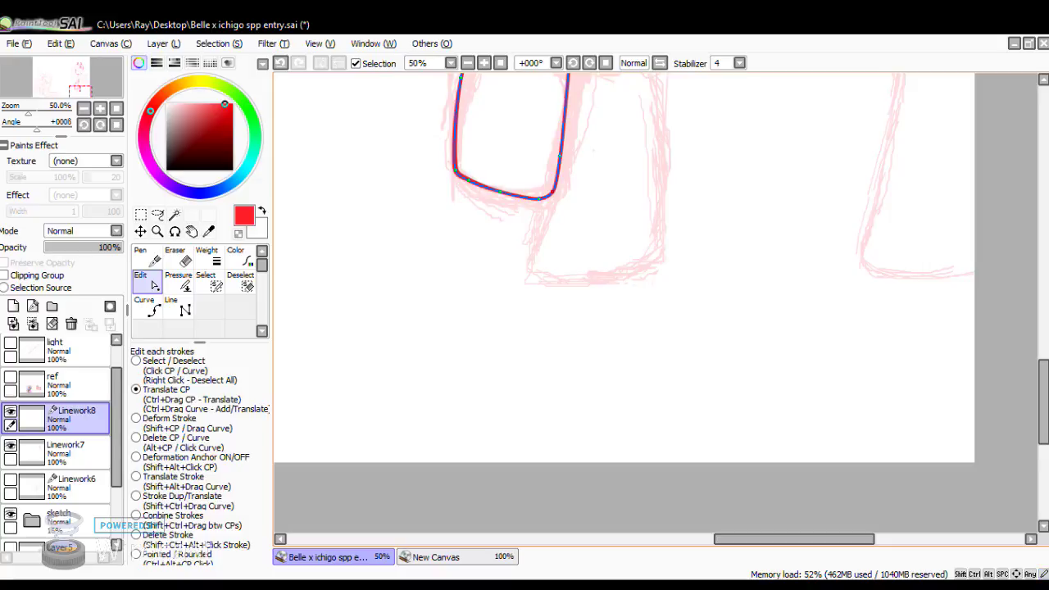
{"action": "mouse_move", "coordinate": [552, 191]}
{"action": "left_mouse_down"}
{"action": "mouse_move", "coordinate": [538, 198]}
{"action": "mouse_move", "coordinate": [551, 192]}
{"action": "left_mouse_up"}
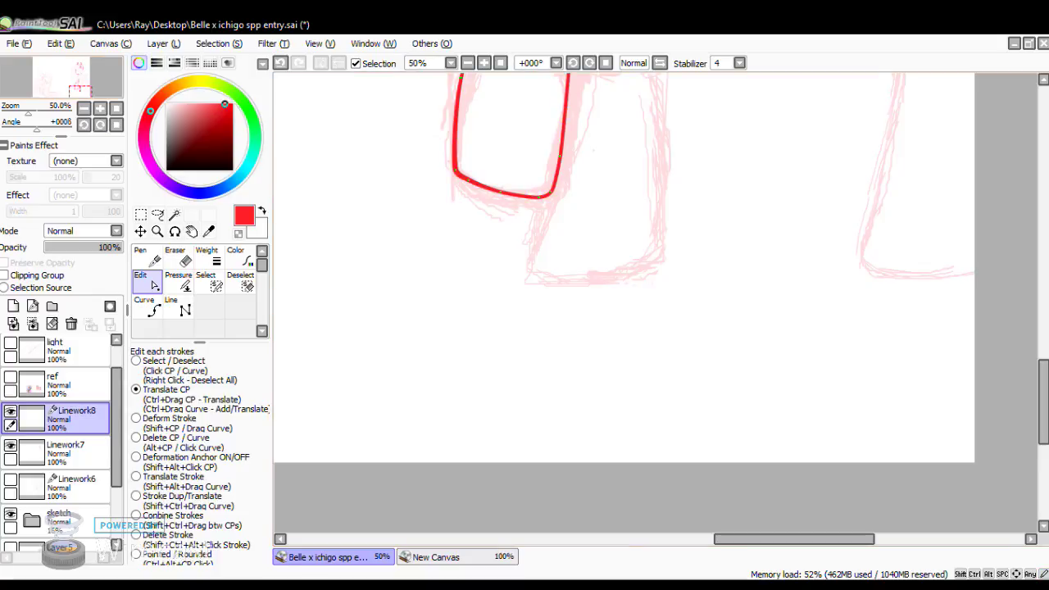
{"action": "left_click", "coordinate": [84, 108]}
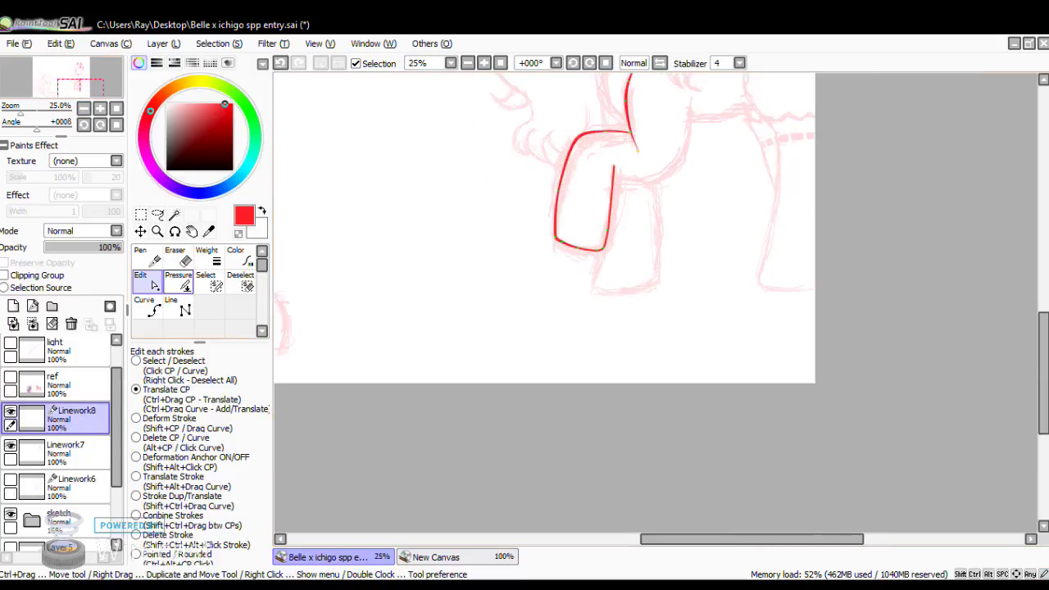
Undo the slanted hoof base and the pressure changes on the foreleg and chest lines.
{"action": "left_click", "coordinate": [280, 63]}
{"action": "left_click", "coordinate": [280, 63]}
{"action": "left_click", "coordinate": [280, 63]}
{"action": "key", "text": "ctrl+z"}
{"action": "key", "text": "ctrl+z"}
{"action": "key", "text": "ctrl+z"}
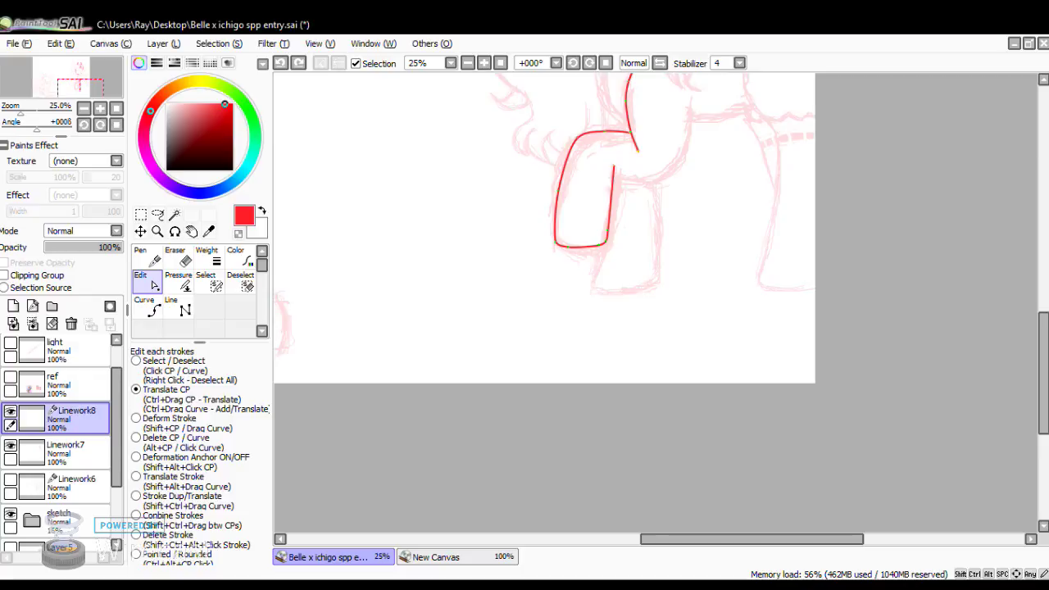
Move the control point on the foreleg's rear edge up to mid-leg and deselect the stroke.
{"action": "left_click", "coordinate": [100, 108]}
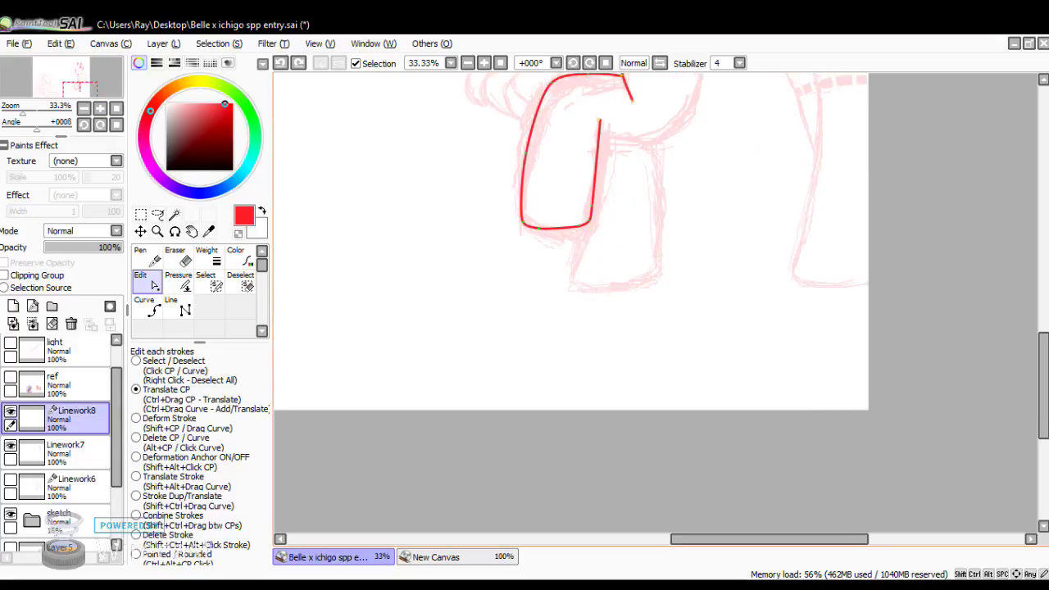
{"action": "left_click", "coordinate": [525, 152]}
{"action": "left_click_drag", "start_coordinate": [591, 204], "coordinate": [593, 162]}
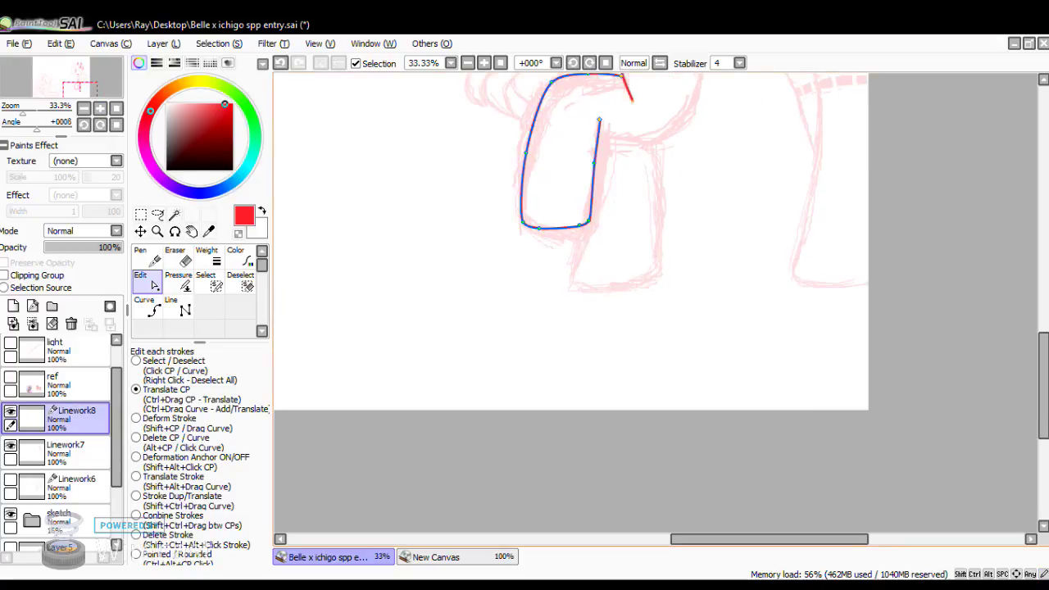
{"action": "key", "text": "ctrl+d"}
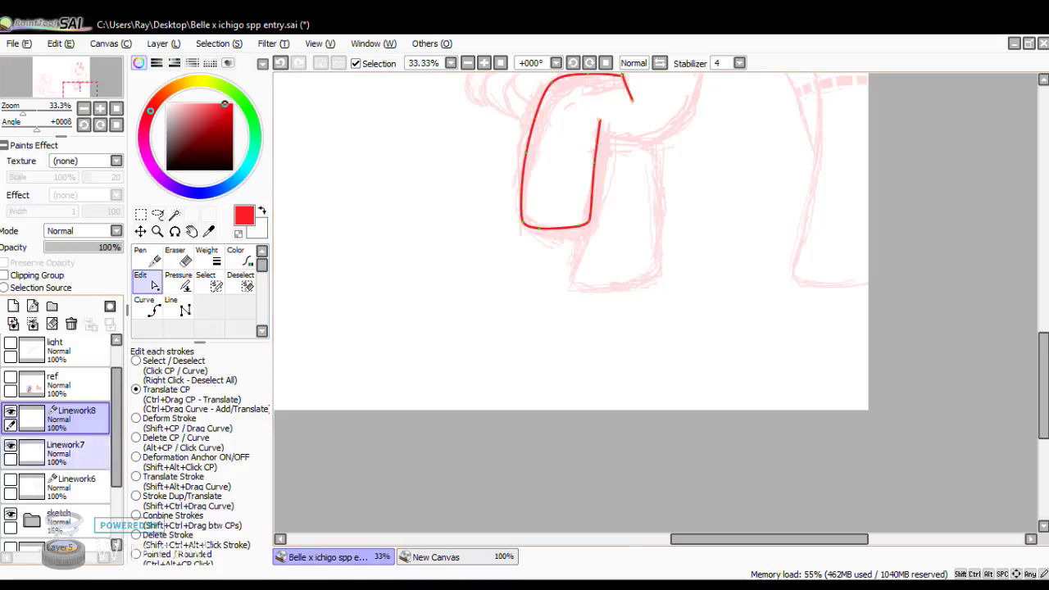
Compare the foreleg outline with the sketch by toggling Linework8's visibility and stepping through undo and redo.
{"action": "left_click", "coordinate": [11, 411]}
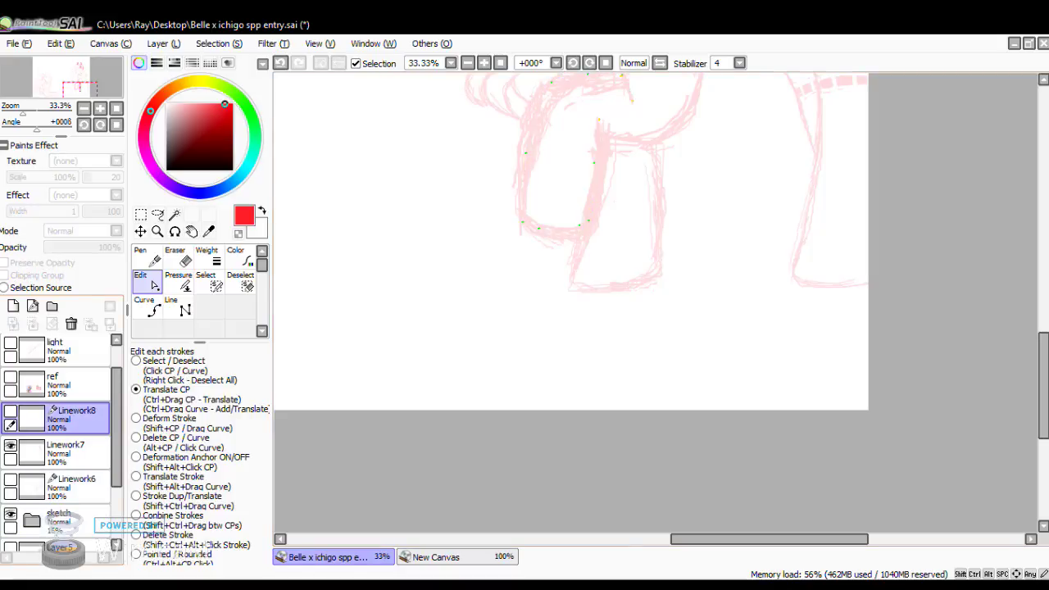
{"action": "left_click", "coordinate": [9, 410]}
{"action": "key", "text": "ctrl+z"}
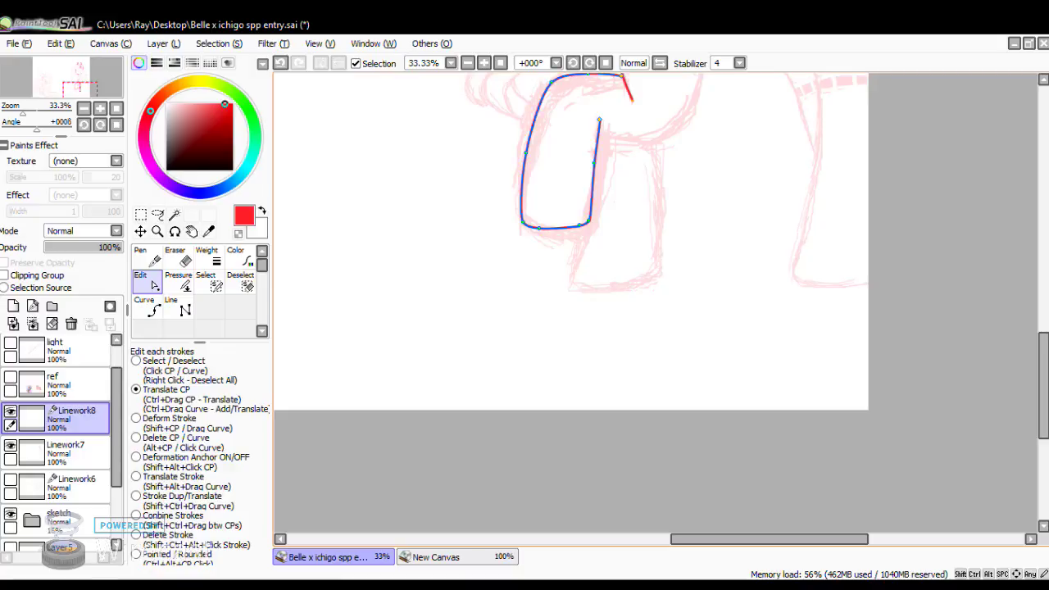
{"action": "key", "text": "ctrl+y"}
{"action": "key", "text": "ctrl+z"}
Lower the hoof's rear corner and base onto the sketch and adjust the lower front corner.
{"action": "mouse_move", "coordinate": [588, 220]}
{"action": "left_mouse_down"}
{"action": "mouse_move", "coordinate": [586, 238]}
{"action": "mouse_move", "coordinate": [538, 231]}
{"action": "mouse_move", "coordinate": [590, 233]}
{"action": "left_mouse_up"}
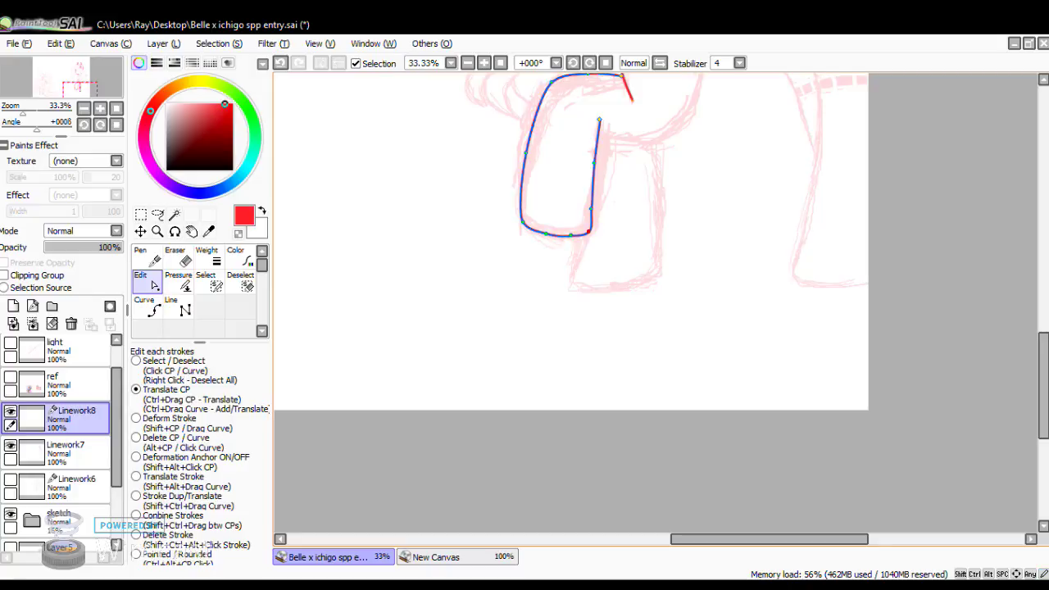
{"action": "left_click_drag", "start_coordinate": [588, 231], "coordinate": [586, 229]}
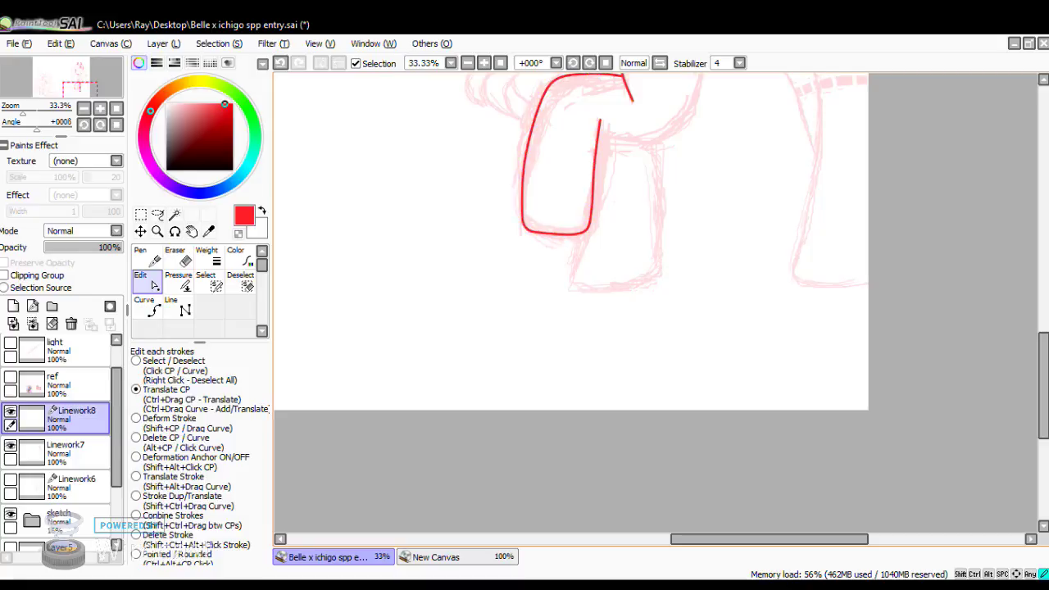
{"action": "left_click_drag", "start_coordinate": [526, 228], "coordinate": [523, 222]}
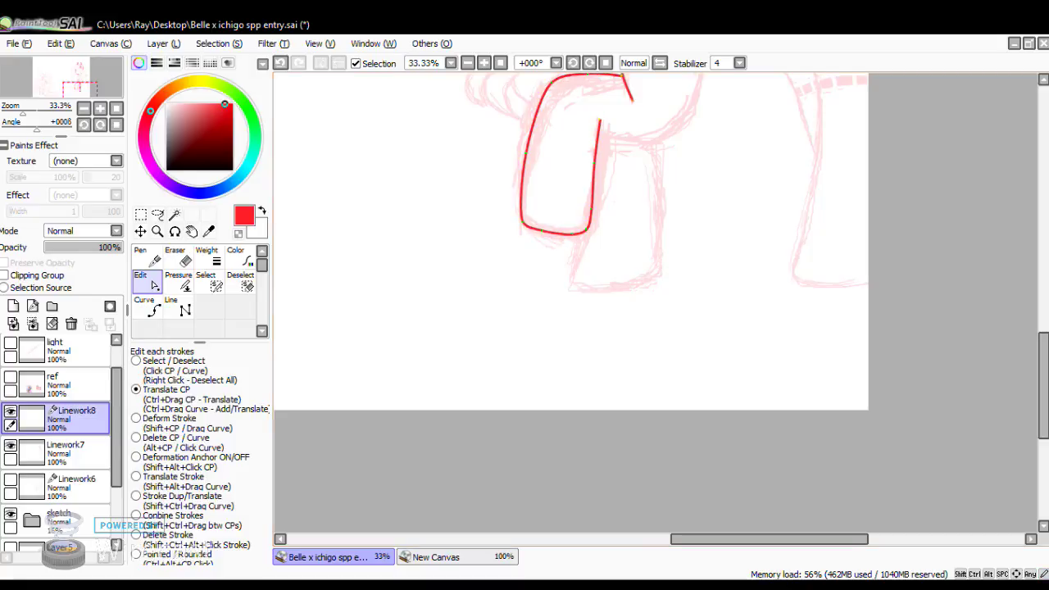
{"action": "double_click", "coordinate": [84, 108]}
{"action": "left_click", "coordinate": [147, 257]}
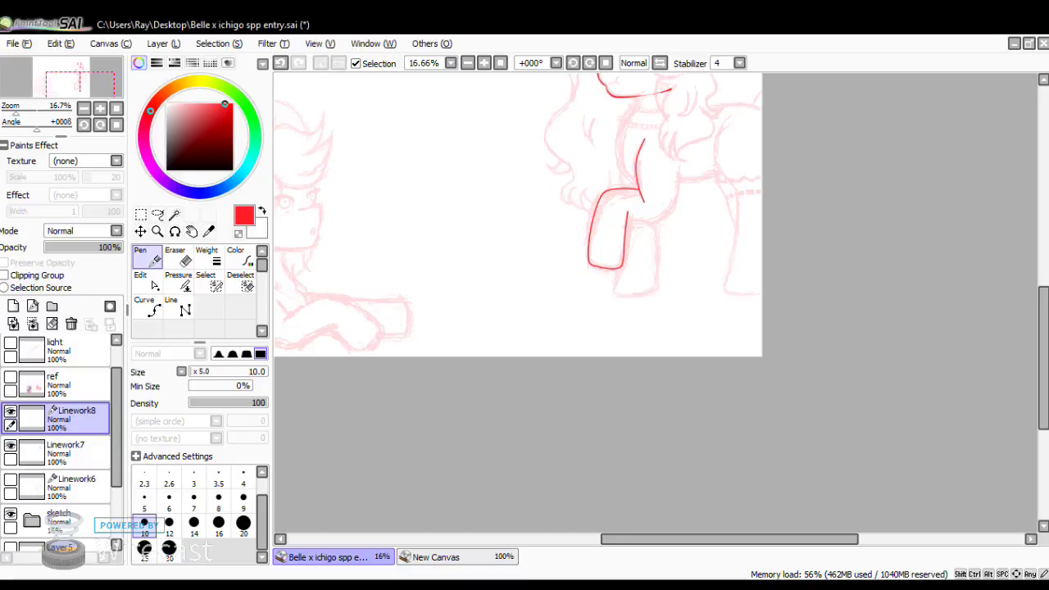
Increase the pressure at the foreleg's knee bend and at the middle of the chest line.
{"action": "left_click", "coordinate": [179, 282]}
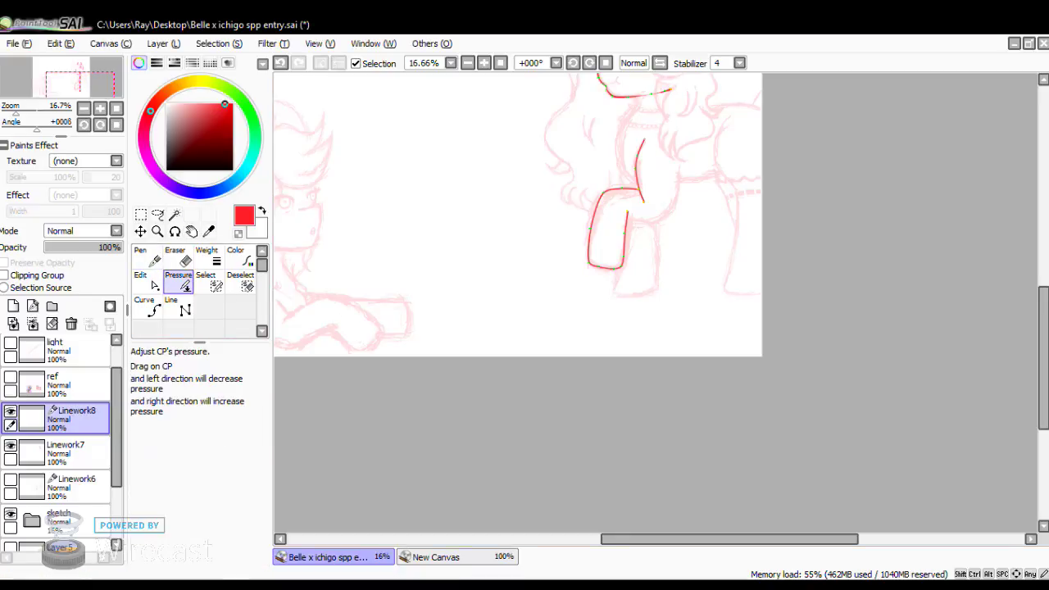
{"action": "double_click", "coordinate": [100, 108]}
{"action": "left_click_drag", "start_coordinate": [74, 85], "coordinate": [77, 84]}
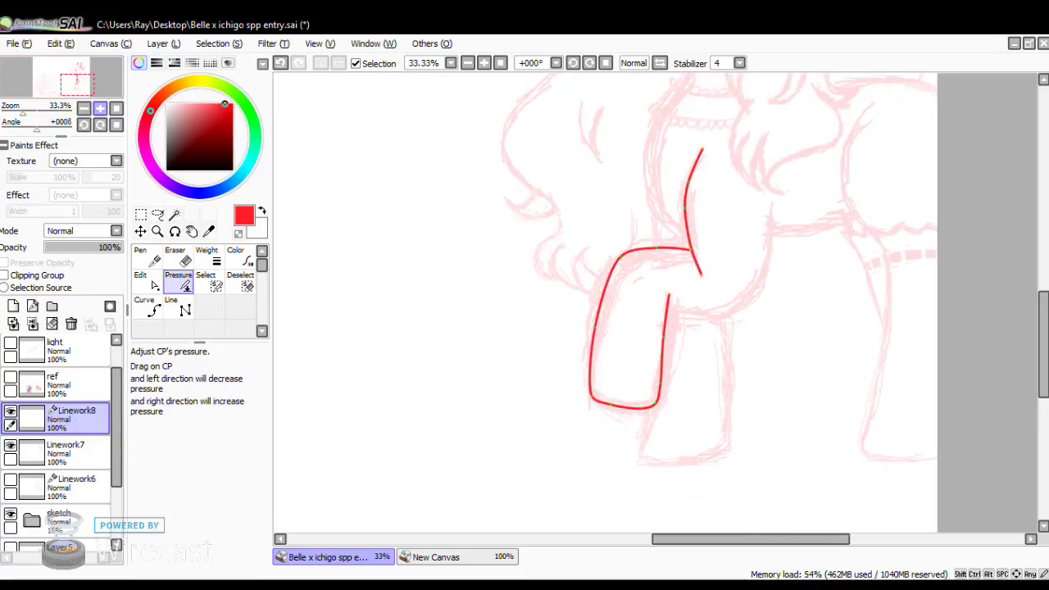
{"action": "left_click", "coordinate": [99, 108]}
{"action": "left_click_drag", "start_coordinate": [603, 233], "coordinate": [681, 223]}
{"action": "left_click_drag", "start_coordinate": [699, 161], "coordinate": [741, 161]}
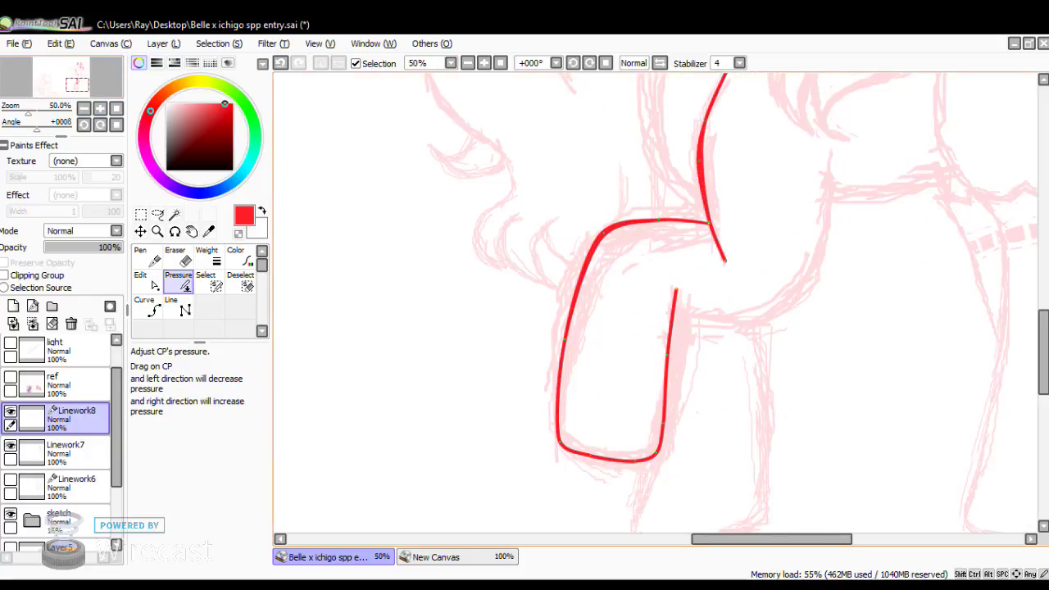
Thicken the chest line's upper curve and taper both of its ends by adjusting control point pressure.
{"action": "left_click_drag", "start_coordinate": [704, 121], "coordinate": [765, 121]}
{"action": "left_click_drag", "start_coordinate": [698, 160], "coordinate": [720, 160]}
{"action": "left_click_drag", "start_coordinate": [725, 261], "coordinate": [678, 261]}
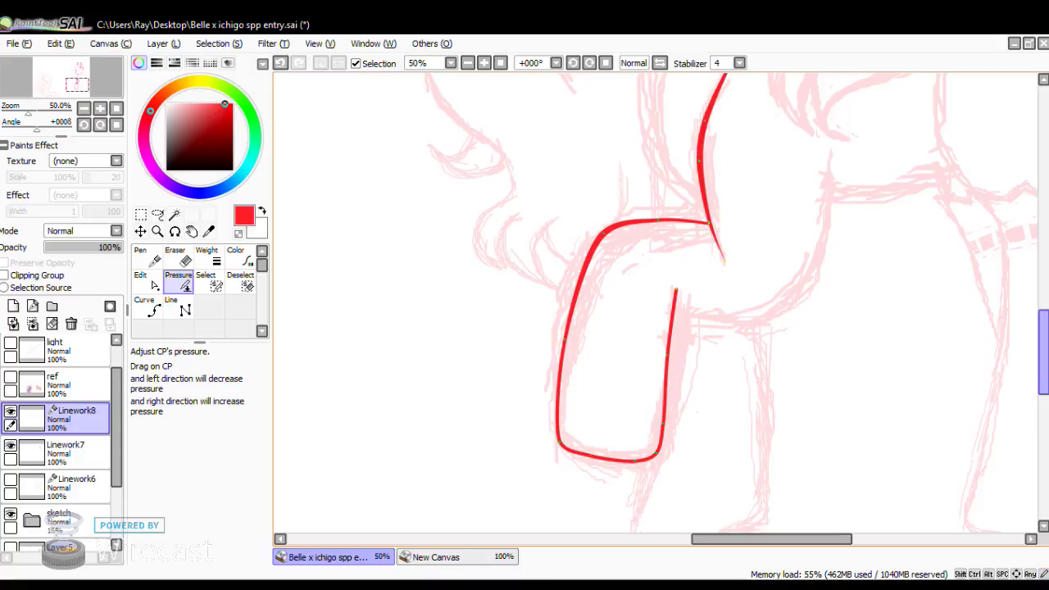
{"action": "left_click_drag", "start_coordinate": [1042, 344], "coordinate": [1043, 326]}
{"action": "left_click_drag", "start_coordinate": [725, 165], "coordinate": [679, 165]}
{"action": "left_click_drag", "start_coordinate": [1043, 334], "coordinate": [1043, 372]}
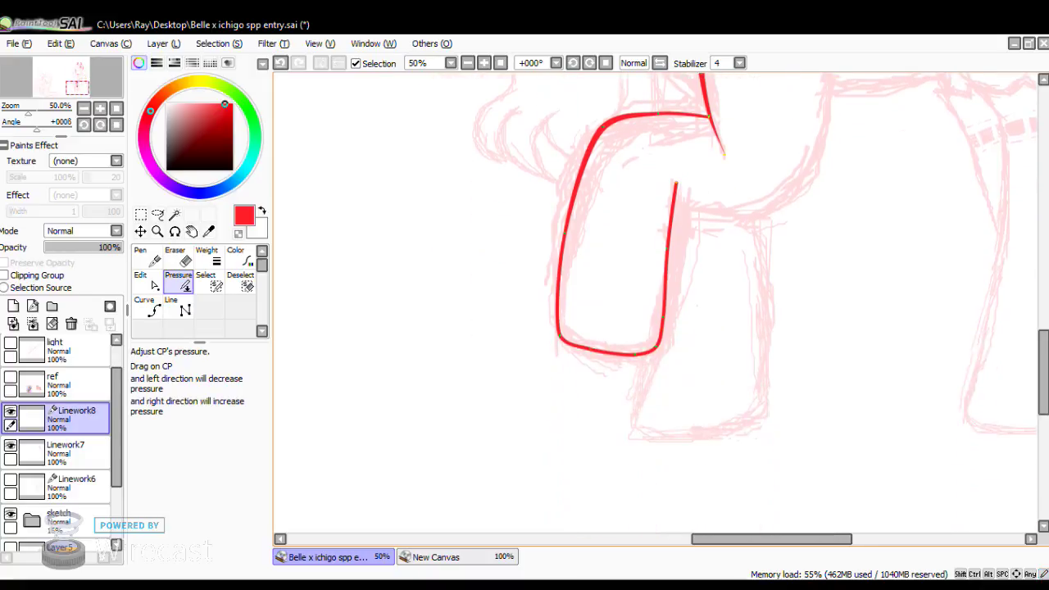
Taper the upper end of the foreleg's rear edge and thicken the edge just above the hoof.
{"action": "left_click", "coordinate": [560, 332]}
{"action": "left_click_drag", "start_coordinate": [676, 183], "coordinate": [666, 182]}
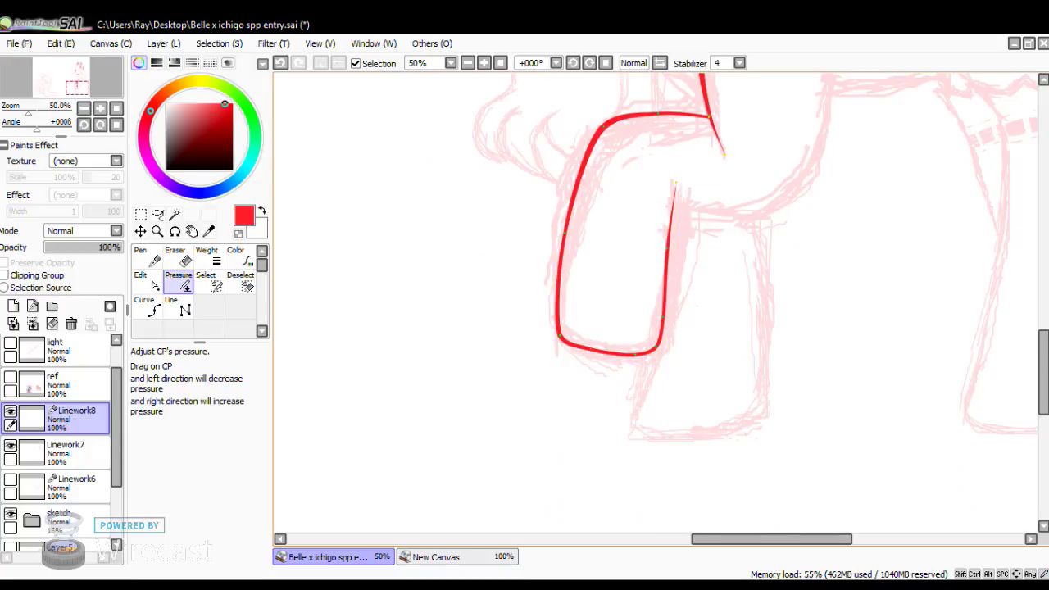
{"action": "left_click_drag", "start_coordinate": [663, 317], "coordinate": [670, 318]}
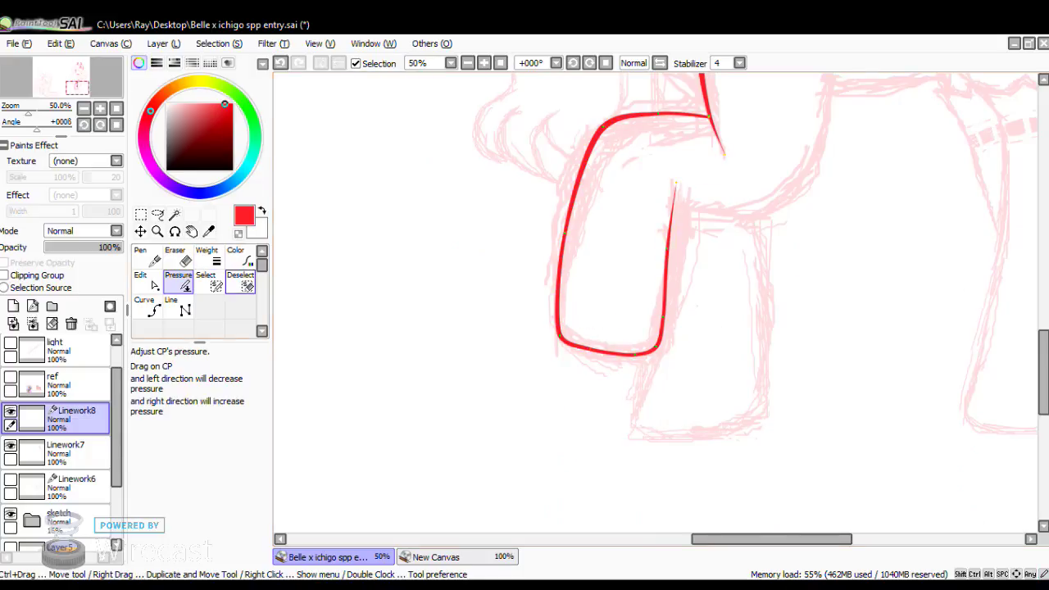
{"action": "left_click", "coordinate": [148, 307]}
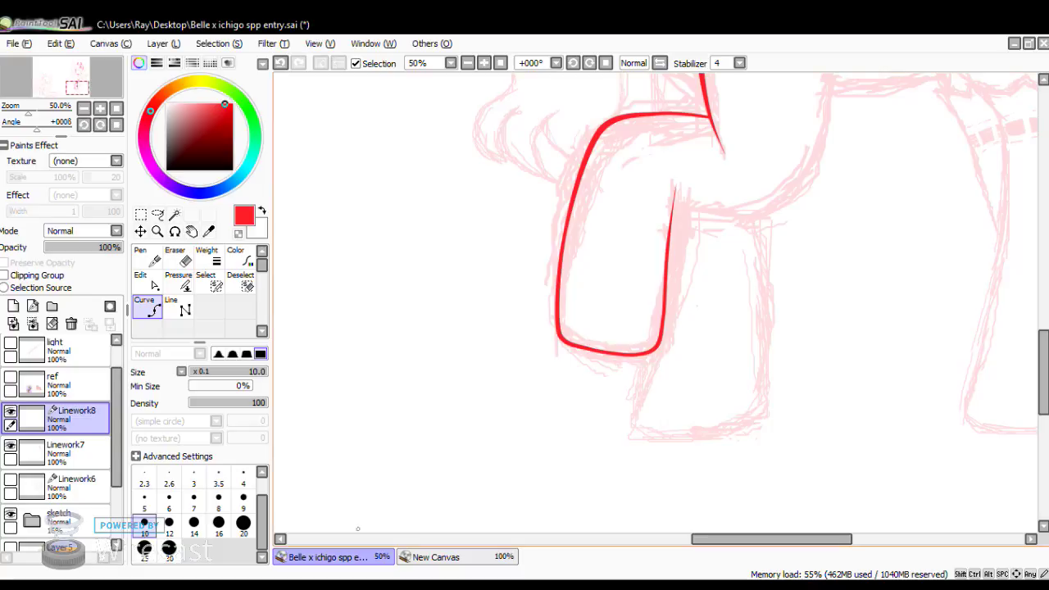
{"action": "left_click", "coordinate": [147, 281]}
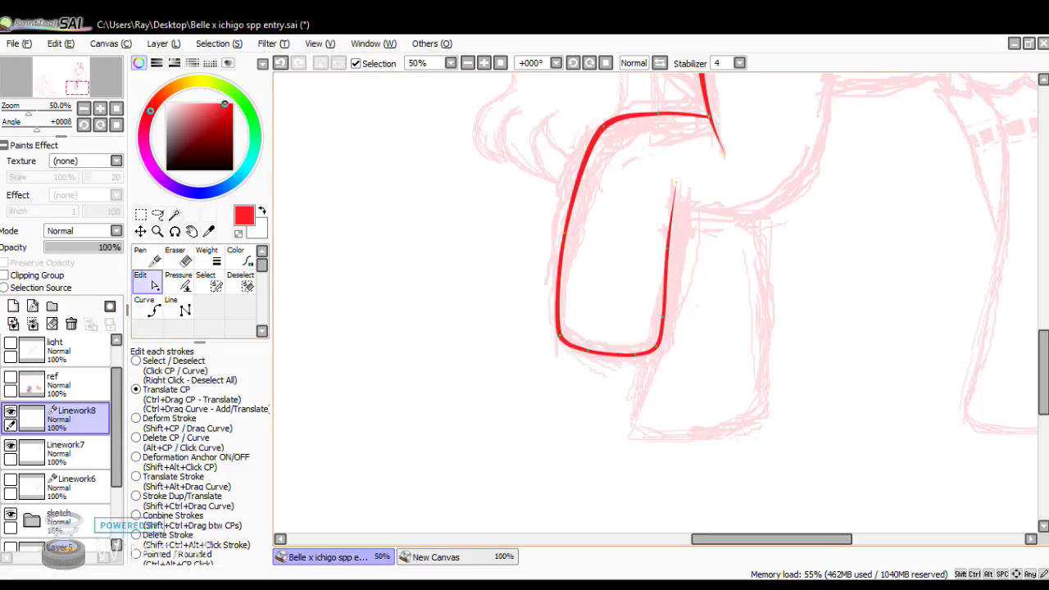
{"action": "left_click", "coordinate": [147, 308]}
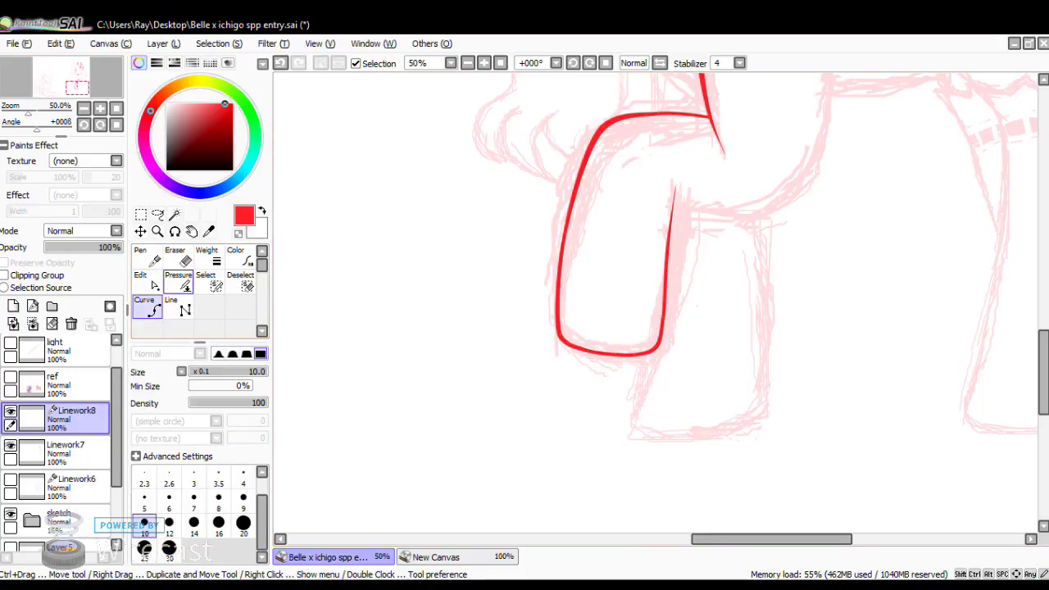
Raise the pressure at the tip and upper part of the foreleg's rear edge.
{"action": "left_click", "coordinate": [178, 281]}
{"action": "left_click_drag", "start_coordinate": [675, 182], "coordinate": [714, 182]}
{"action": "left_click_drag", "start_coordinate": [667, 248], "coordinate": [696, 248]}
{"action": "left_click", "coordinate": [147, 281]}
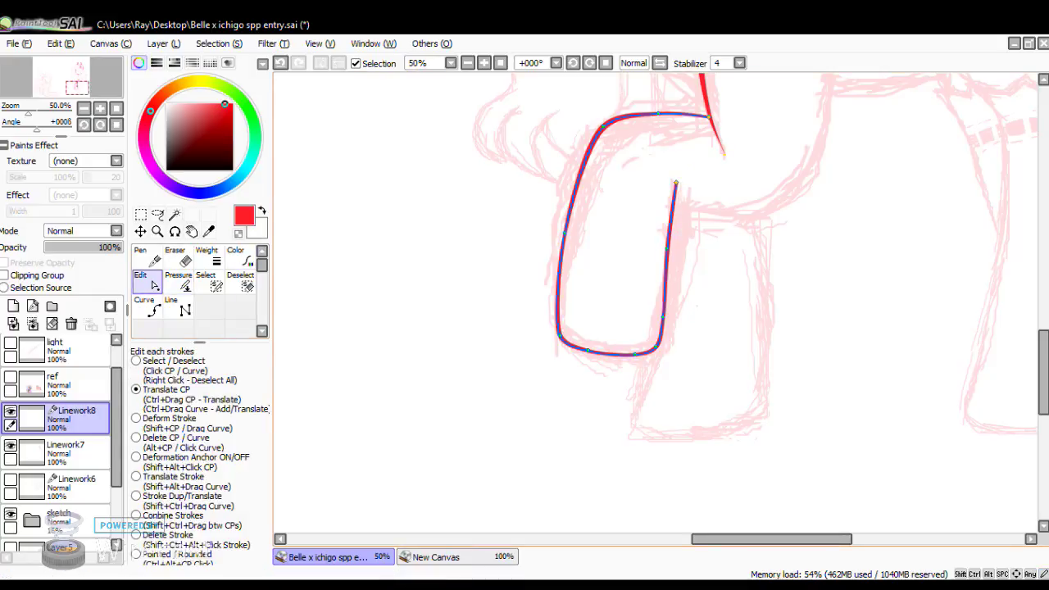
{"action": "left_click", "coordinate": [178, 281]}
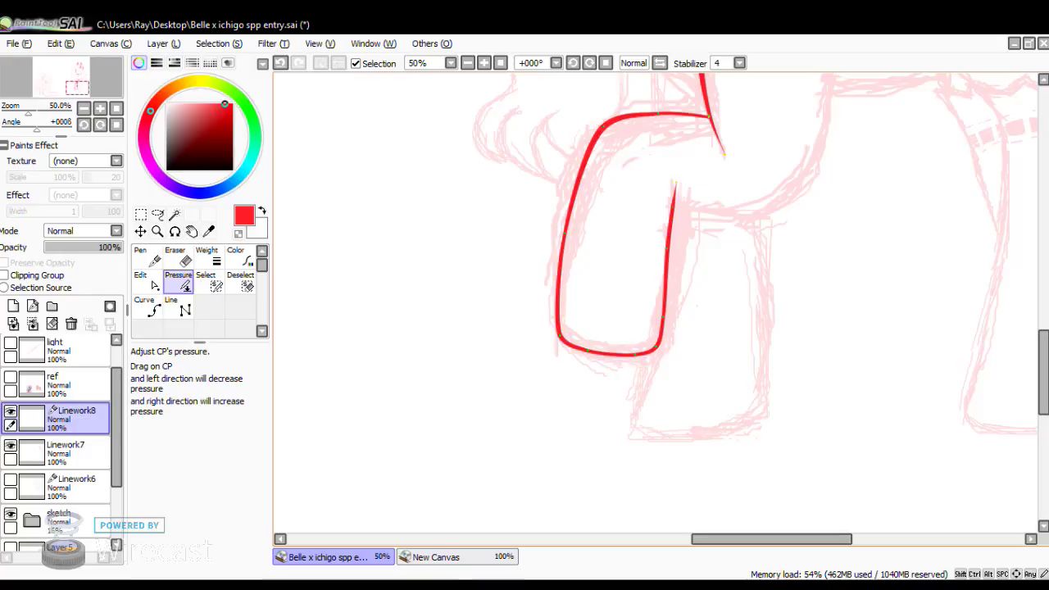
Draw a curved stroke from the body behind the shoulder down around the elbow to the foreleg's rear edge.
{"action": "left_click", "coordinate": [147, 282]}
{"action": "mouse_move", "coordinate": [678, 173]}
{"action": "left_mouse_down"}
{"action": "mouse_move", "coordinate": [674, 200]}
{"action": "mouse_move", "coordinate": [571, 329]}
{"action": "mouse_move", "coordinate": [598, 305]}
{"action": "left_mouse_up"}
{"action": "left_click", "coordinate": [147, 307]}
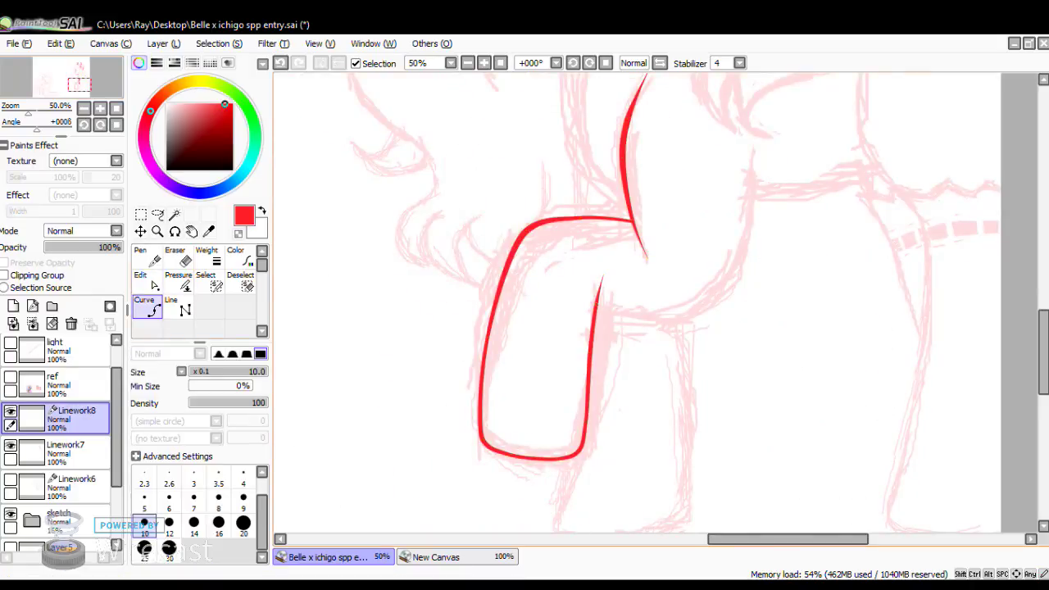
{"action": "left_click", "coordinate": [753, 149]}
{"action": "left_click", "coordinate": [714, 305]}
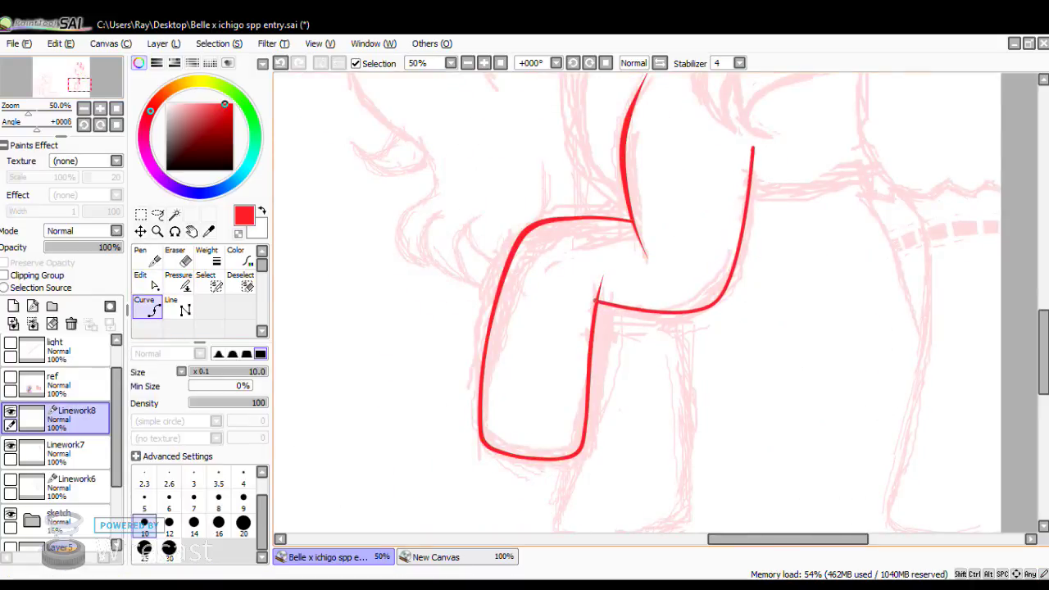
Reshape the elbow curve's control points so its corner and underside follow the sketch.
{"action": "left_click", "coordinate": [146, 279]}
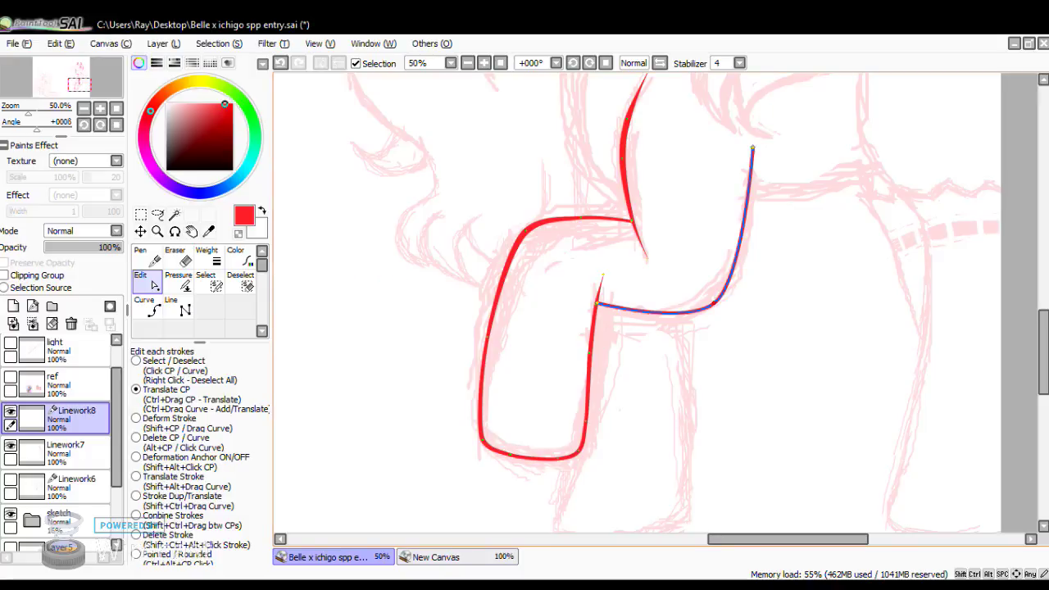
{"action": "left_click_drag", "start_coordinate": [715, 303], "coordinate": [700, 306]}
{"action": "left_click_drag", "start_coordinate": [724, 257], "coordinate": [738, 264]}
{"action": "left_click_drag", "start_coordinate": [743, 210], "coordinate": [747, 215]}
{"action": "left_click_drag", "start_coordinate": [738, 263], "coordinate": [731, 277]}
{"action": "left_click_drag", "start_coordinate": [649, 308], "coordinate": [650, 312]}
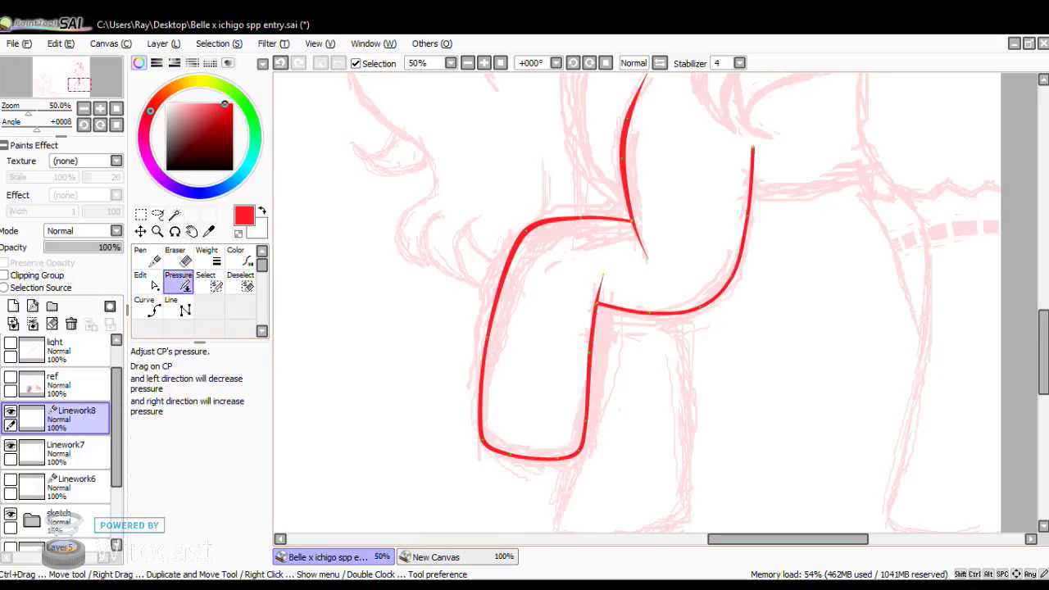
{"action": "left_click_drag", "start_coordinate": [732, 277], "coordinate": [728, 277]}
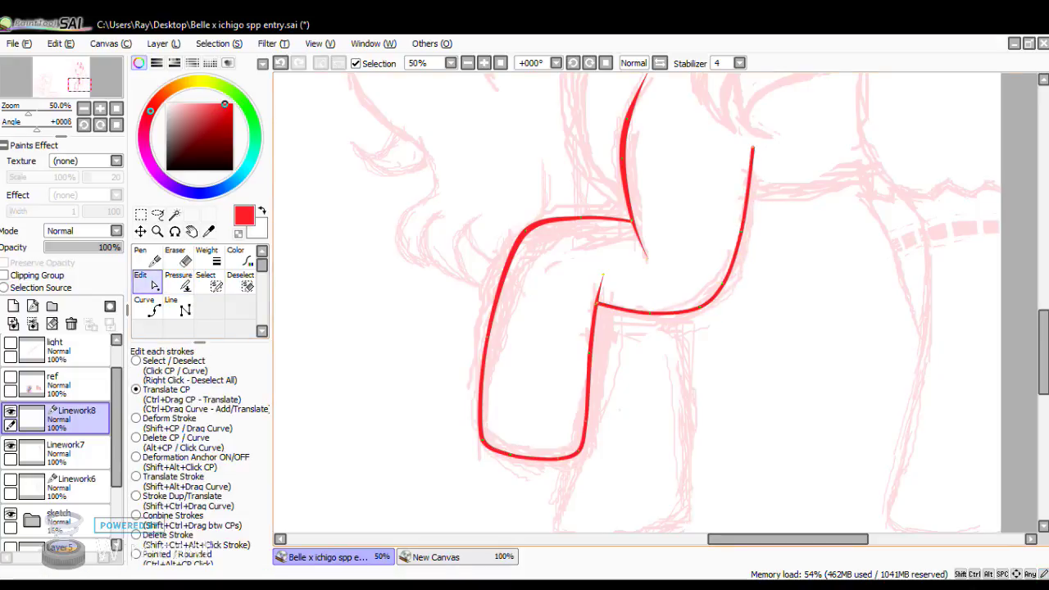
Taper the elbow curve's upper end and thicken the line around its lower bend.
{"action": "left_click", "coordinate": [178, 280]}
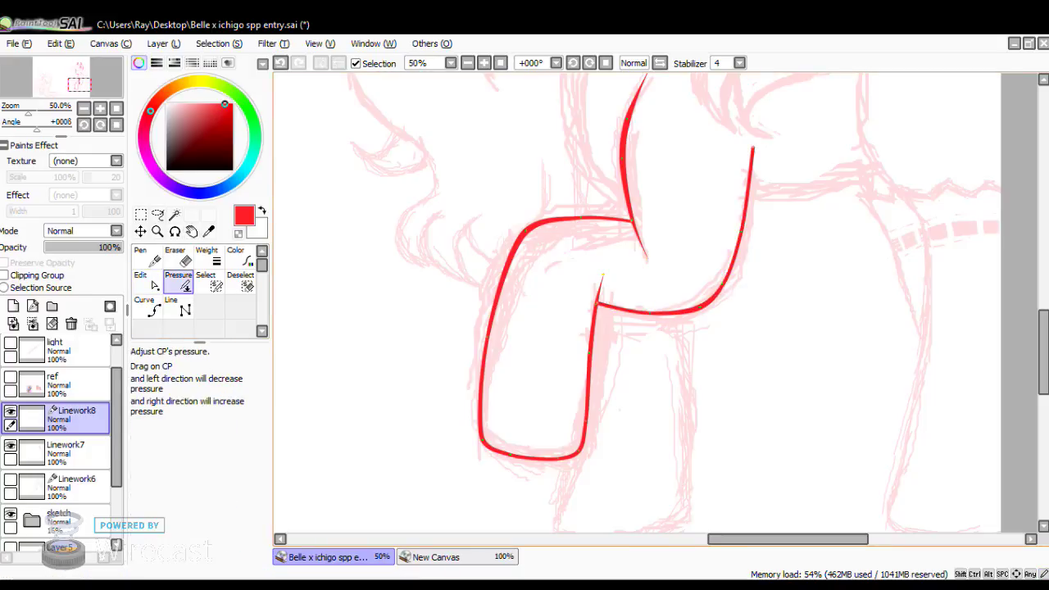
{"action": "left_click_drag", "start_coordinate": [753, 147], "coordinate": [718, 148]}
{"action": "left_click_drag", "start_coordinate": [740, 232], "coordinate": [758, 232]}
{"action": "left_click_drag", "start_coordinate": [752, 147], "coordinate": [799, 147]}
{"action": "left_click", "coordinate": [147, 280]}
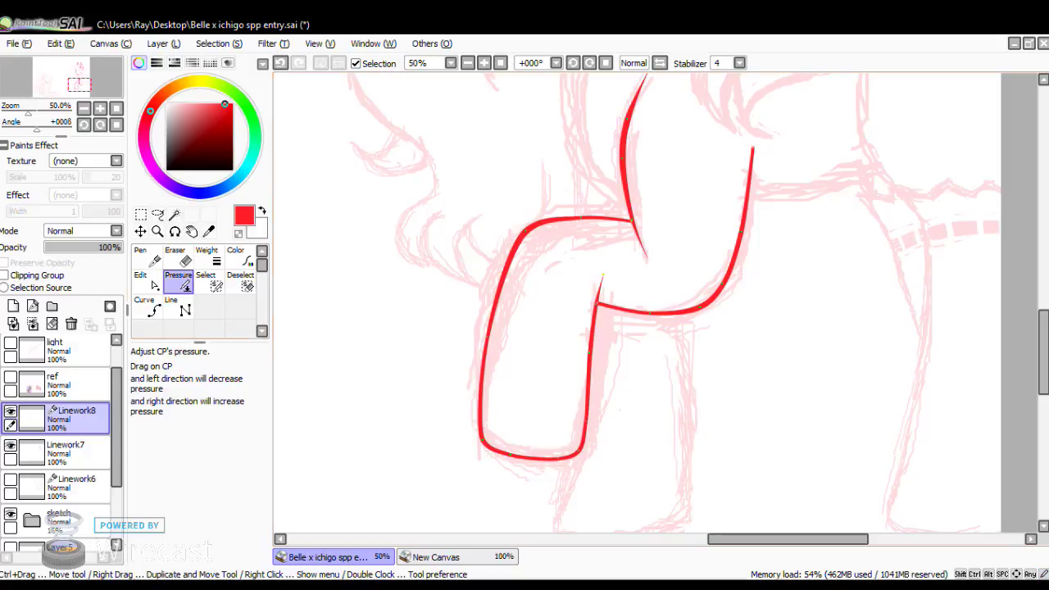
{"action": "left_click", "coordinate": [177, 280]}
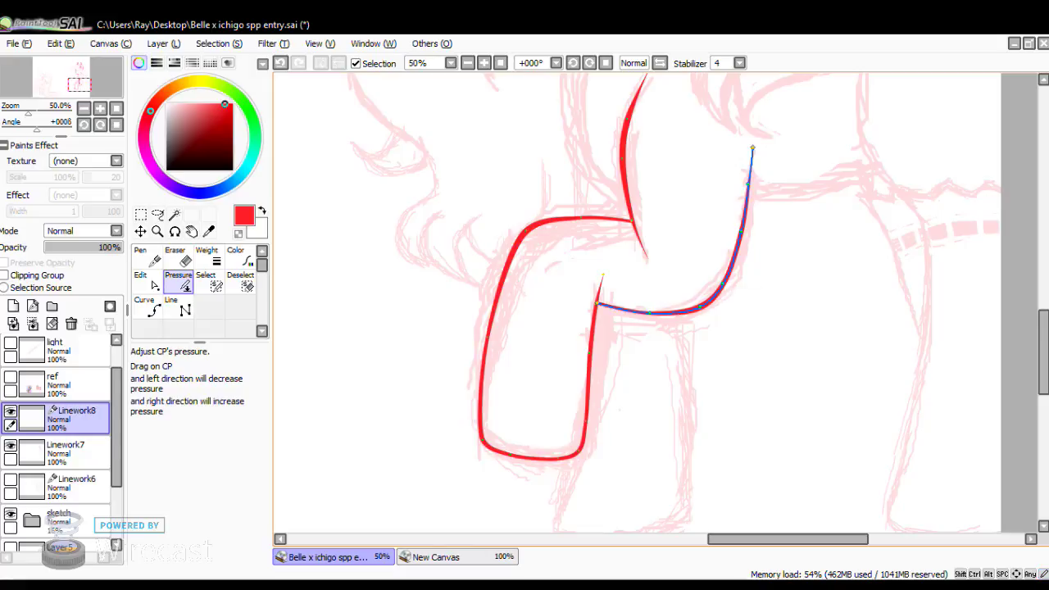
{"action": "left_click_drag", "start_coordinate": [723, 283], "coordinate": [735, 282]}
{"action": "left_click_drag", "start_coordinate": [709, 300], "coordinate": [716, 300]}
{"action": "key", "text": "alt+Tab"}
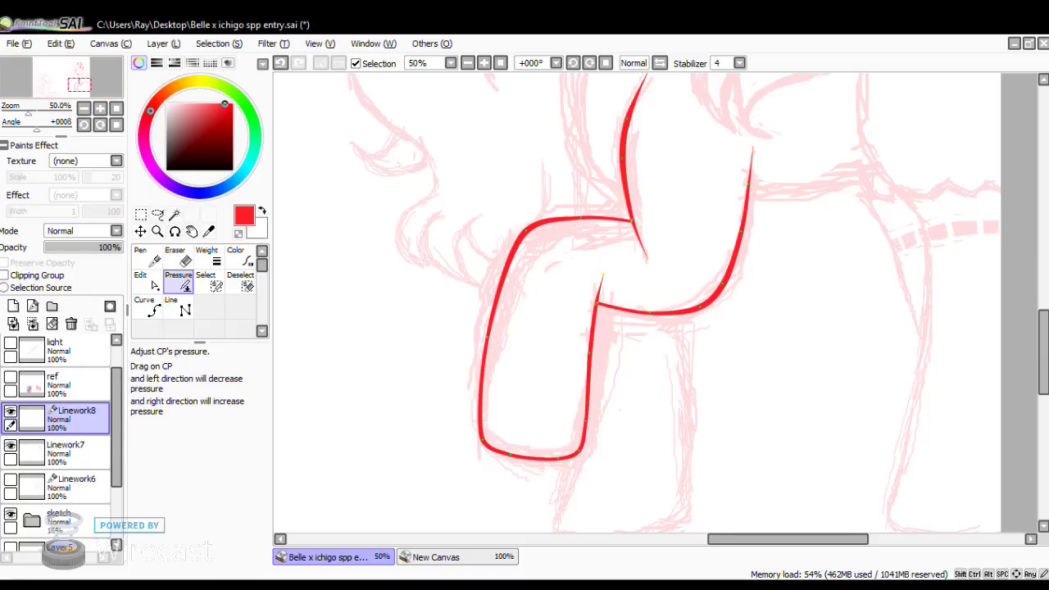
Handwrite "One Moment Please" with a heart in the blank canvas area between the two ponies.
{"action": "left_click", "coordinate": [117, 108]}
{"action": "left_click", "coordinate": [146, 257]}
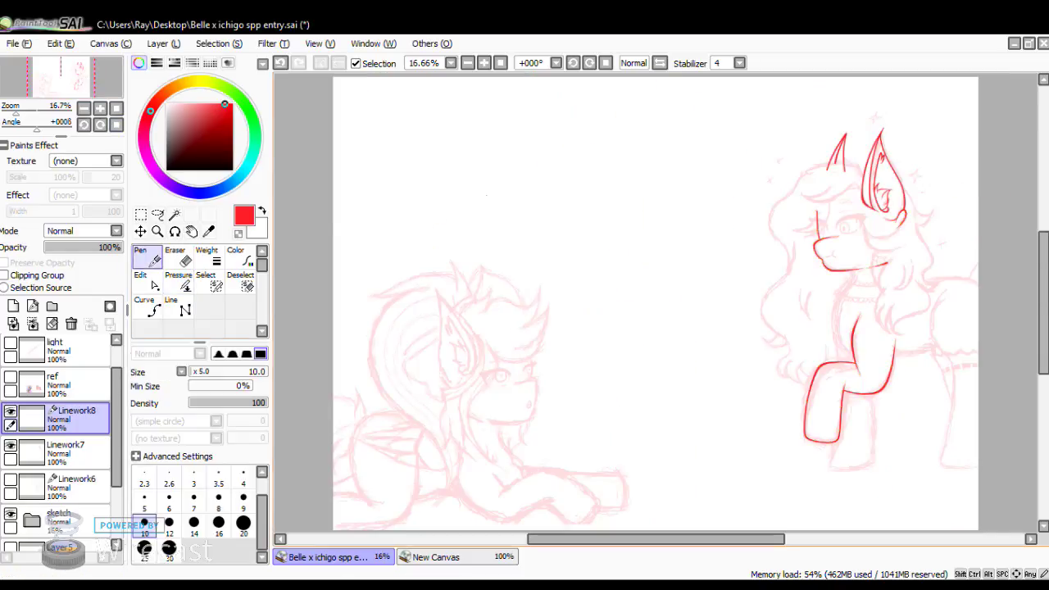
{"action": "left_click_drag", "start_coordinate": [485, 172], "coordinate": [483, 173]}
{"action": "mouse_move", "coordinate": [495, 176]}
{"action": "left_mouse_down"}
{"action": "mouse_move", "coordinate": [523, 184]}
{"action": "mouse_move", "coordinate": [513, 231]}
{"action": "mouse_move", "coordinate": [555, 229]}
{"action": "mouse_move", "coordinate": [592, 206]}
{"action": "mouse_move", "coordinate": [616, 219]}
{"action": "left_mouse_up"}
{"action": "left_click_drag", "start_coordinate": [610, 209], "coordinate": [632, 201]}
{"action": "mouse_move", "coordinate": [593, 244]}
{"action": "left_mouse_down"}
{"action": "mouse_move", "coordinate": [595, 279]}
{"action": "mouse_move", "coordinate": [596, 267]}
{"action": "left_mouse_up"}
{"action": "mouse_move", "coordinate": [611, 236]}
{"action": "left_mouse_down"}
{"action": "mouse_move", "coordinate": [613, 267]}
{"action": "mouse_move", "coordinate": [619, 261]}
{"action": "left_mouse_up"}
{"action": "mouse_move", "coordinate": [642, 242]}
{"action": "left_mouse_down"}
{"action": "mouse_move", "coordinate": [634, 256]}
{"action": "mouse_move", "coordinate": [647, 254]}
{"action": "left_mouse_up"}
{"action": "mouse_move", "coordinate": [659, 228]}
{"action": "left_mouse_down"}
{"action": "mouse_move", "coordinate": [649, 254]}
{"action": "mouse_move", "coordinate": [700, 215]}
{"action": "mouse_move", "coordinate": [723, 211]}
{"action": "left_mouse_up"}
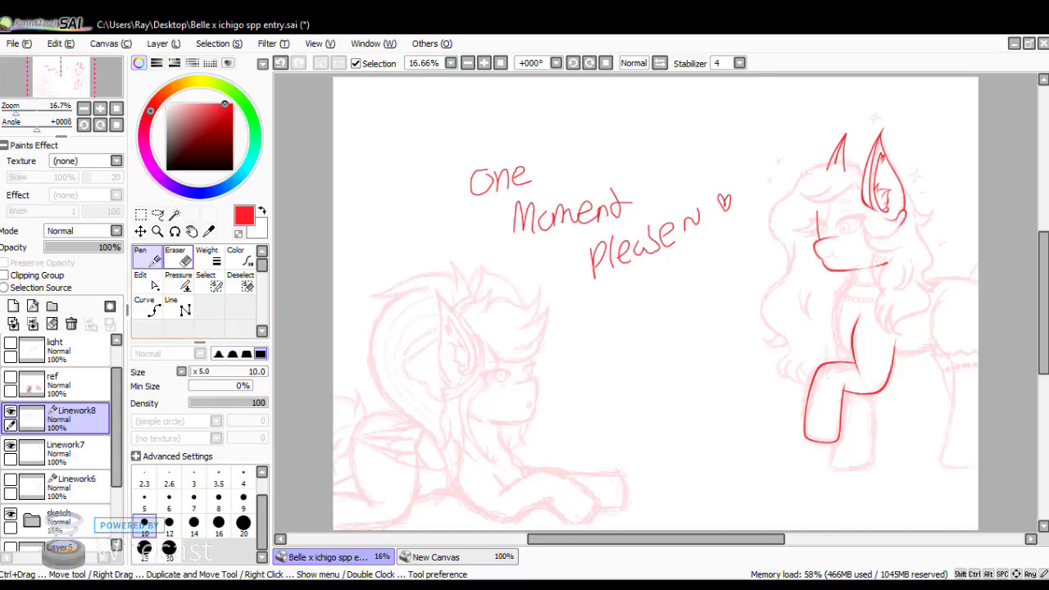
Erase the handwritten note from Linework8.
{"action": "key", "text": "e"}
{"action": "mouse_move", "coordinate": [487, 180]}
{"action": "left_mouse_down"}
{"action": "mouse_move", "coordinate": [627, 194]}
{"action": "mouse_move", "coordinate": [616, 254]}
{"action": "mouse_move", "coordinate": [671, 236]}
{"action": "mouse_move", "coordinate": [705, 187]}
{"action": "left_mouse_up"}
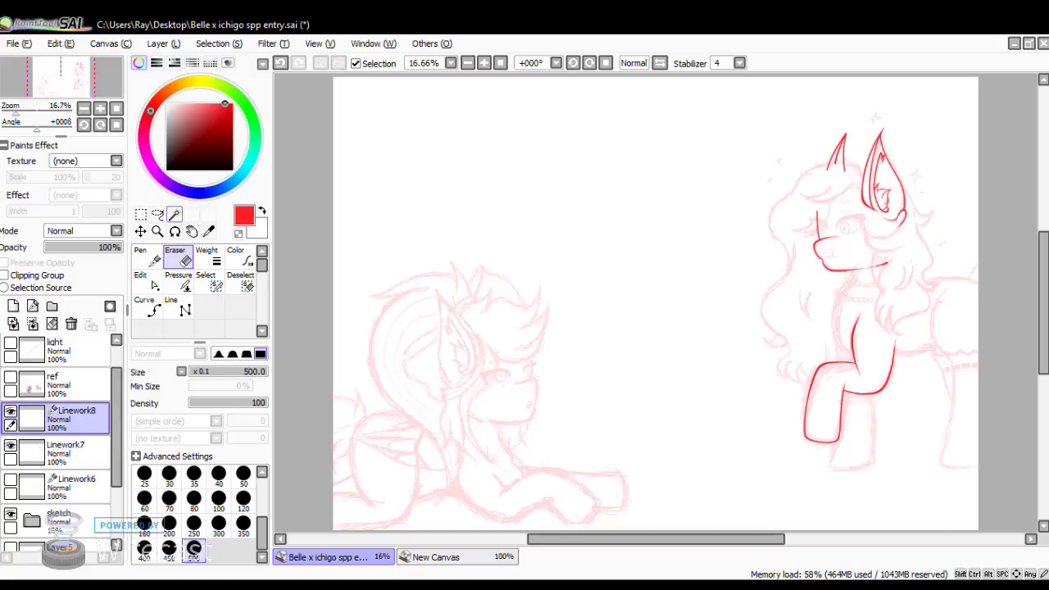
Draw a straight Curve-tool stroke between the jawline and the top of the raised foreleg for the neck front.
{"action": "left_click", "coordinate": [157, 231]}
{"action": "left_click_drag", "start_coordinate": [754, 222], "coordinate": [1031, 446]}
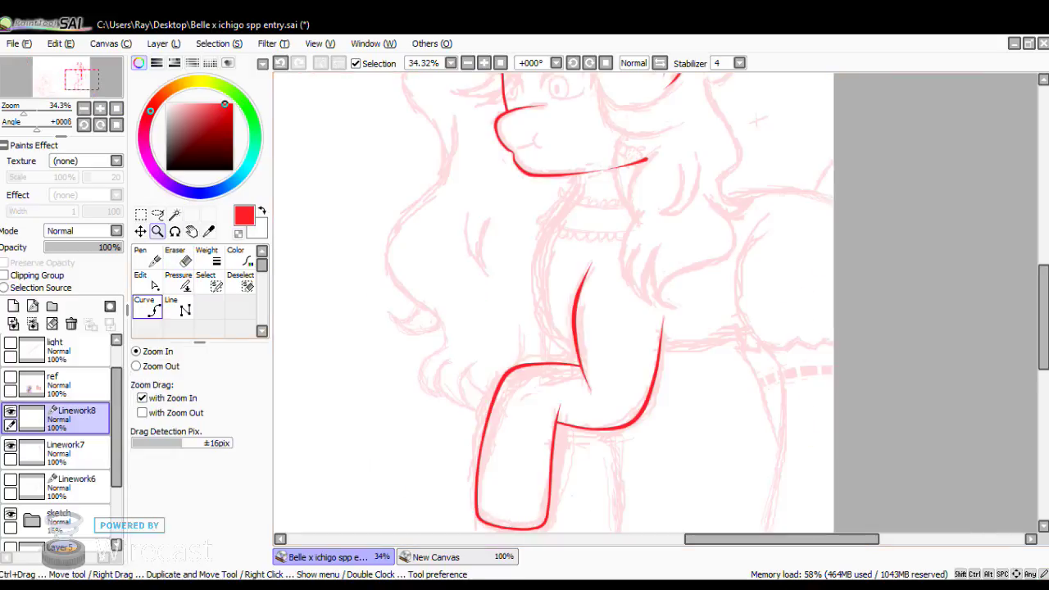
{"action": "left_click", "coordinate": [148, 306]}
{"action": "left_click", "coordinate": [100, 108]}
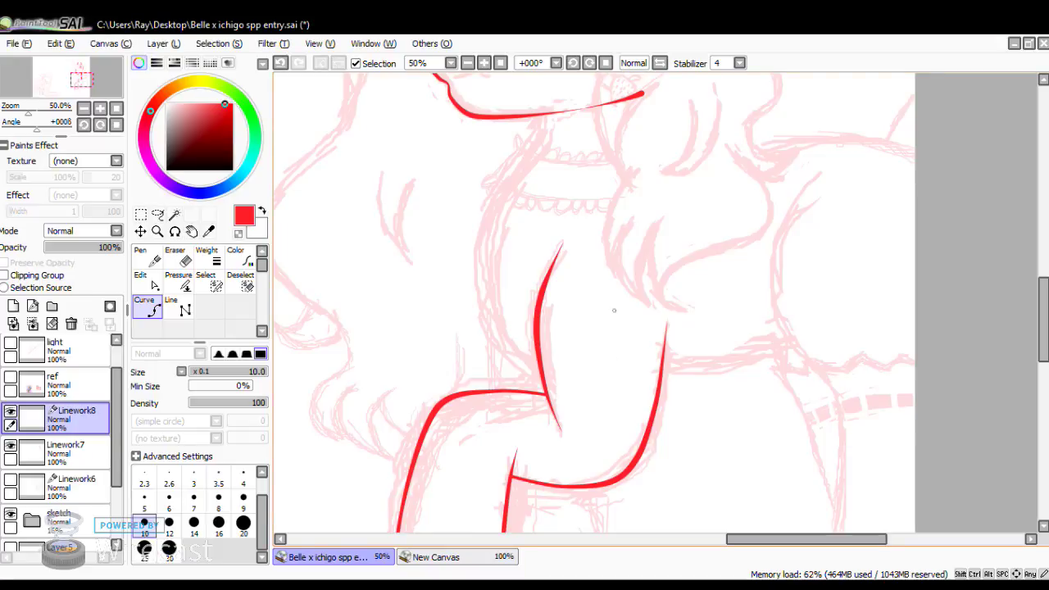
{"action": "left_click", "coordinate": [544, 377]}
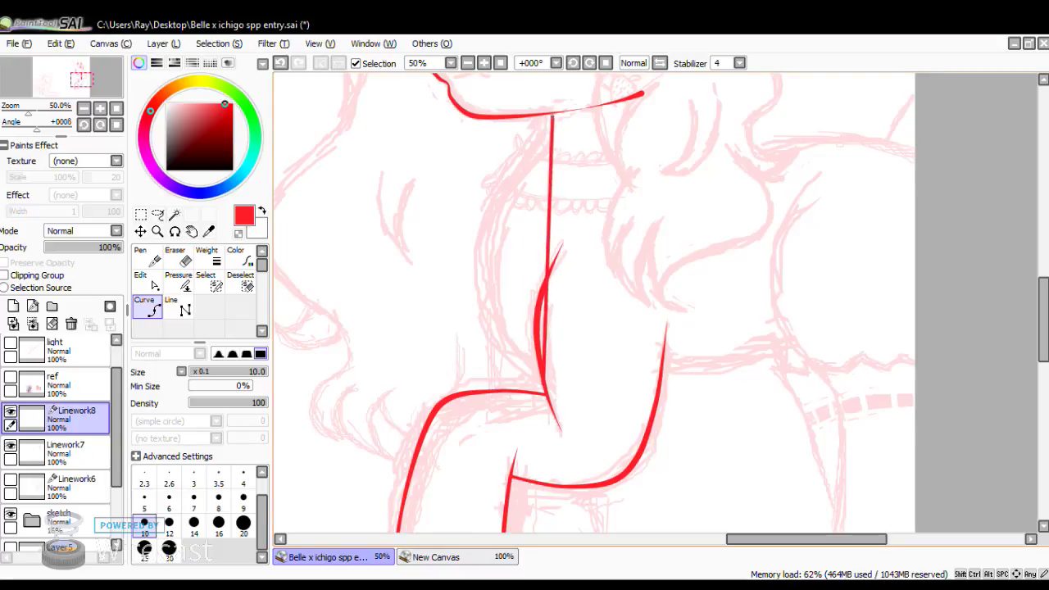
{"action": "double_click", "coordinate": [547, 113]}
Bend the lower part of the new neck stroke outward into the front of the chest over the sketch.
{"action": "left_click", "coordinate": [150, 281]}
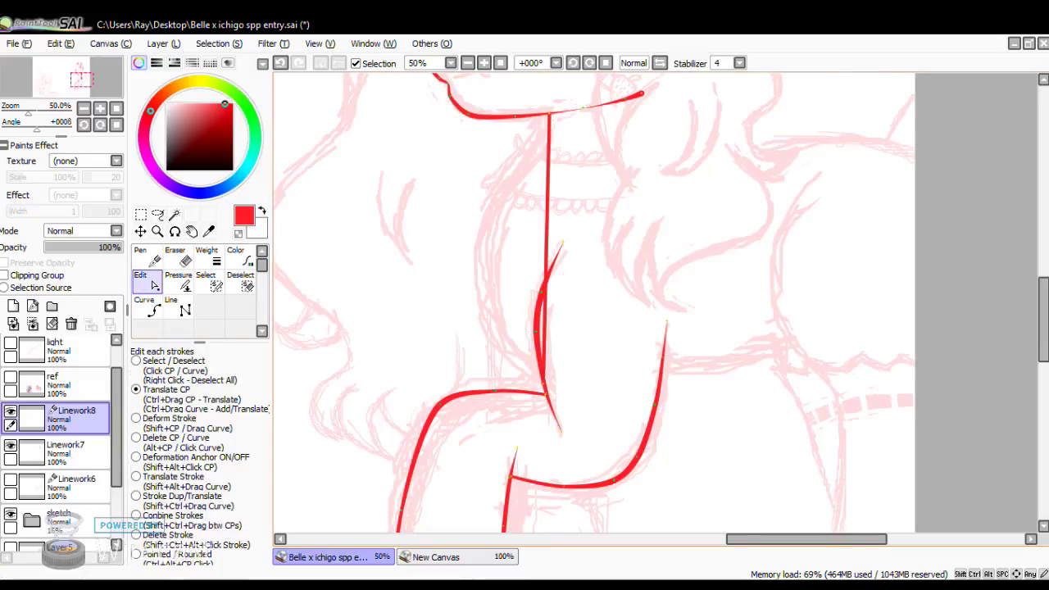
{"action": "left_click_drag", "start_coordinate": [470, 303], "coordinate": [483, 315]}
{"action": "left_click_drag", "start_coordinate": [543, 384], "coordinate": [512, 355]}
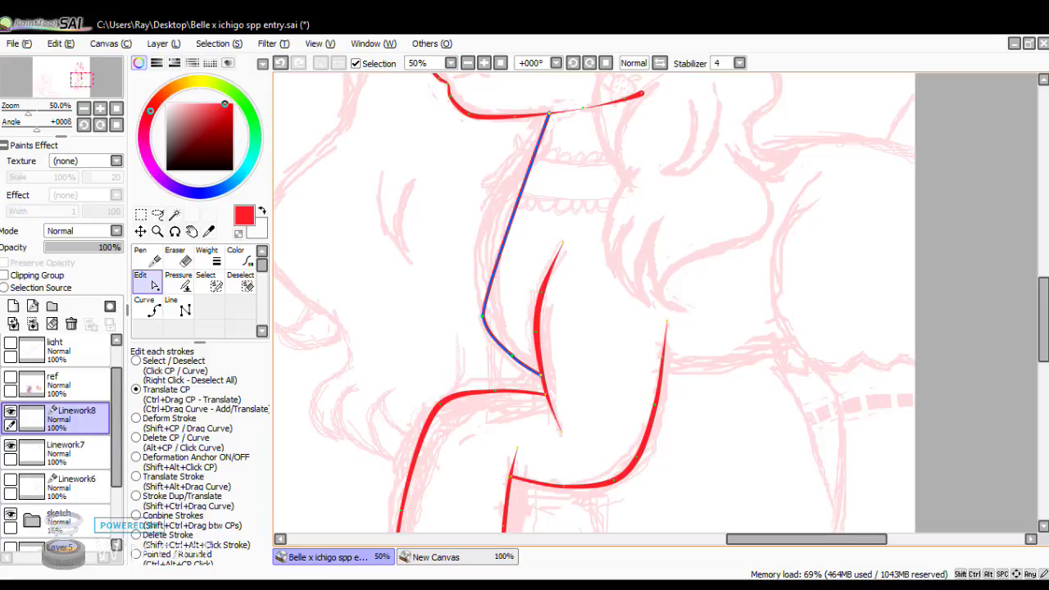
{"action": "left_click_drag", "start_coordinate": [483, 317], "coordinate": [483, 315]}
{"action": "left_click_drag", "start_coordinate": [504, 244], "coordinate": [481, 239]}
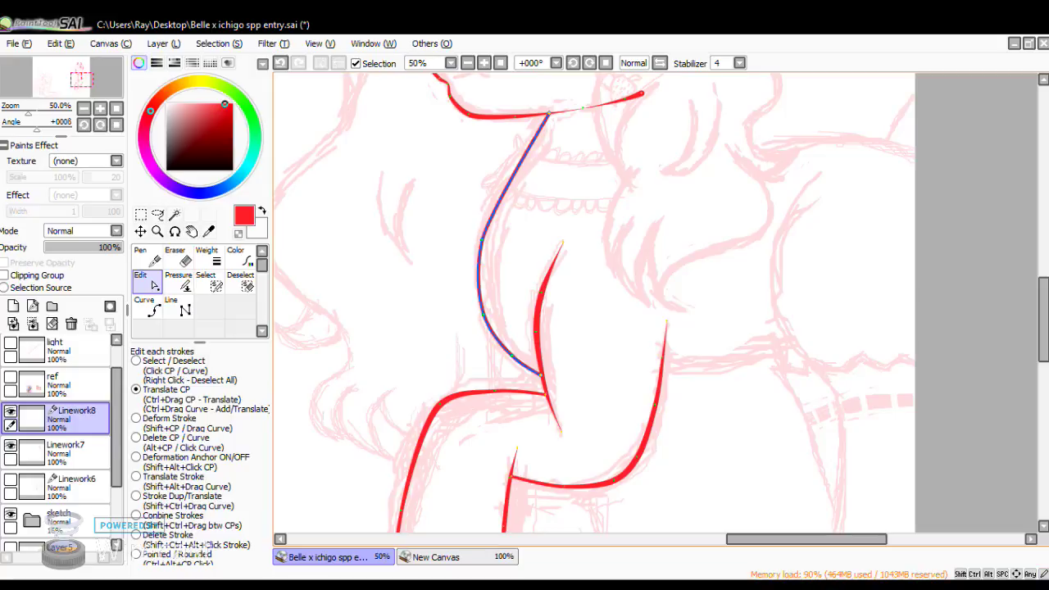
Refine the neck and upper chest control points into a smooth curve running from the jaw to the chest.
{"action": "left_click_drag", "start_coordinate": [509, 181], "coordinate": [500, 187]}
{"action": "left_click_drag", "start_coordinate": [482, 239], "coordinate": [480, 256]}
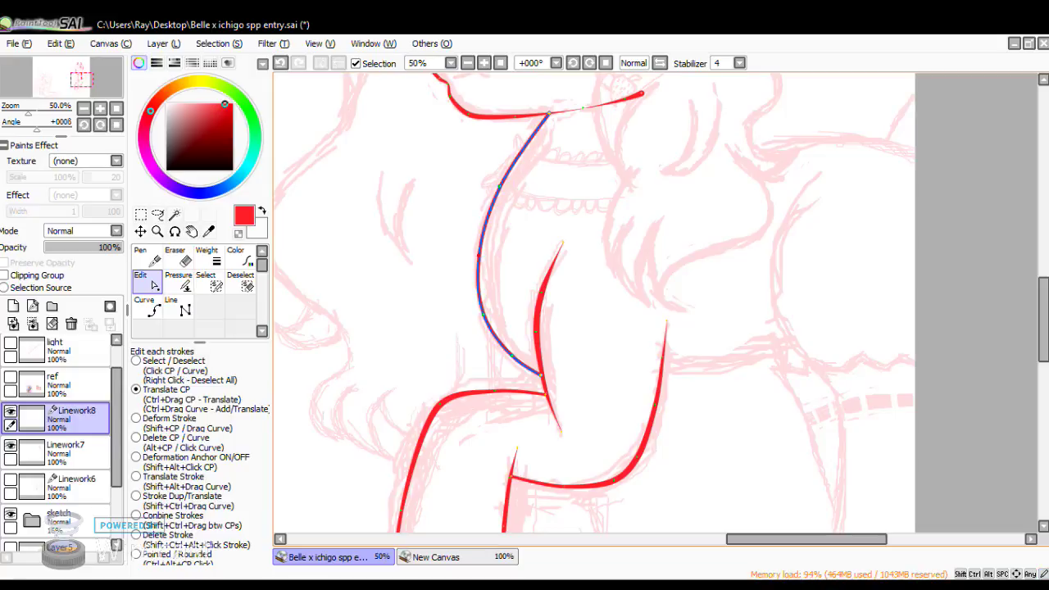
{"action": "left_click_drag", "start_coordinate": [521, 153], "coordinate": [529, 152]}
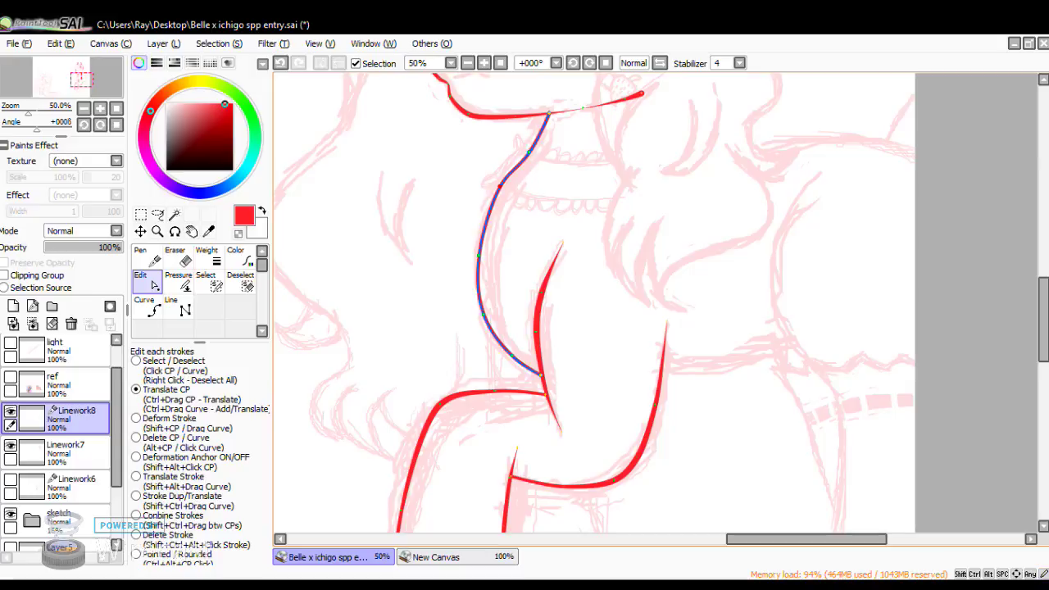
{"action": "left_click_drag", "start_coordinate": [499, 187], "coordinate": [496, 200]}
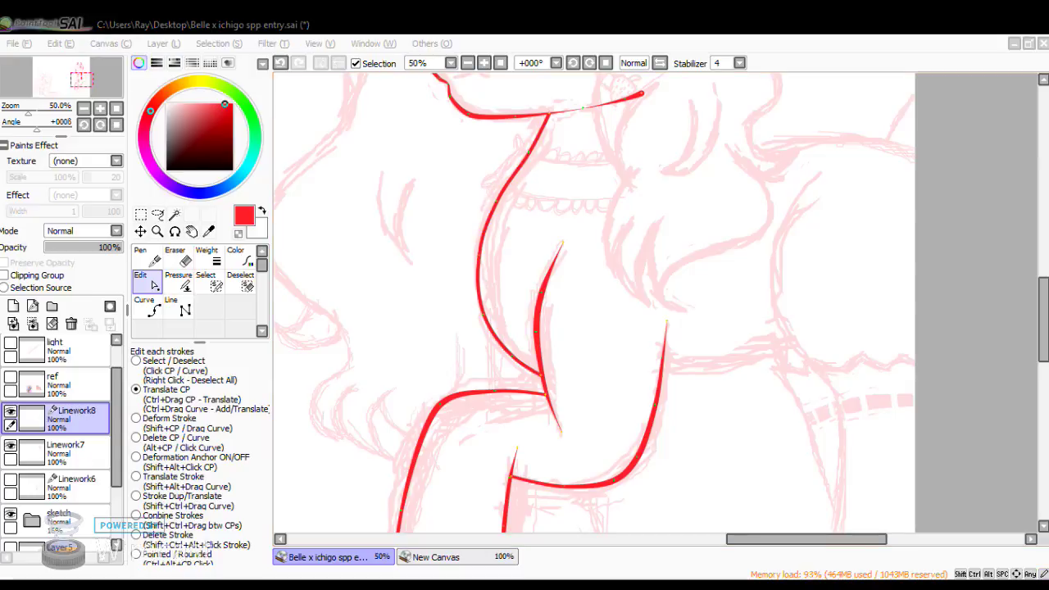
{"action": "key", "text": "alt+Tab"}
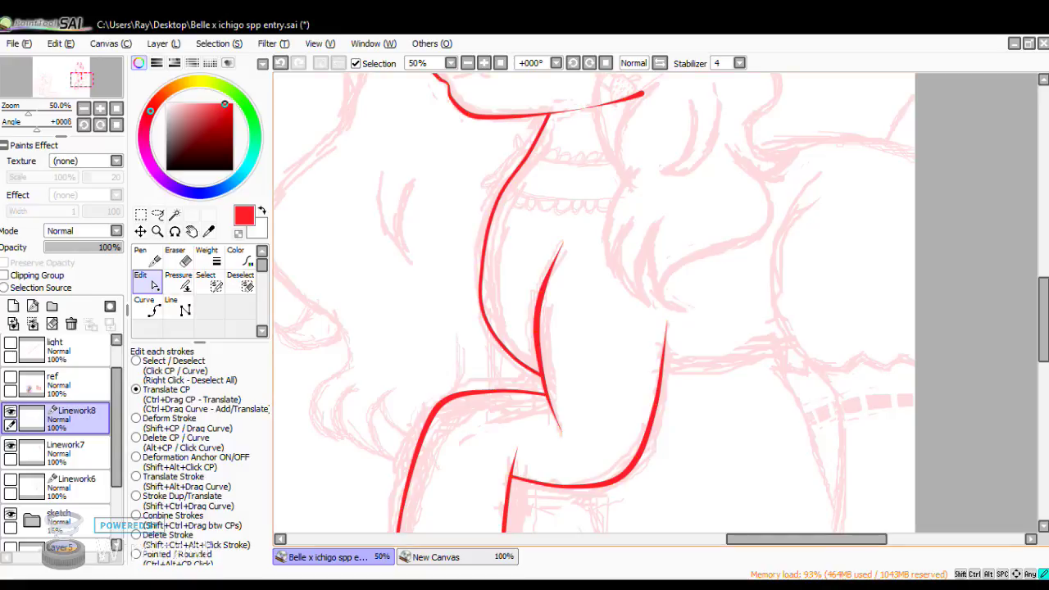
{"action": "left_click_drag", "start_coordinate": [479, 265], "coordinate": [476, 264]}
{"action": "left_click_drag", "start_coordinate": [497, 200], "coordinate": [501, 198]}
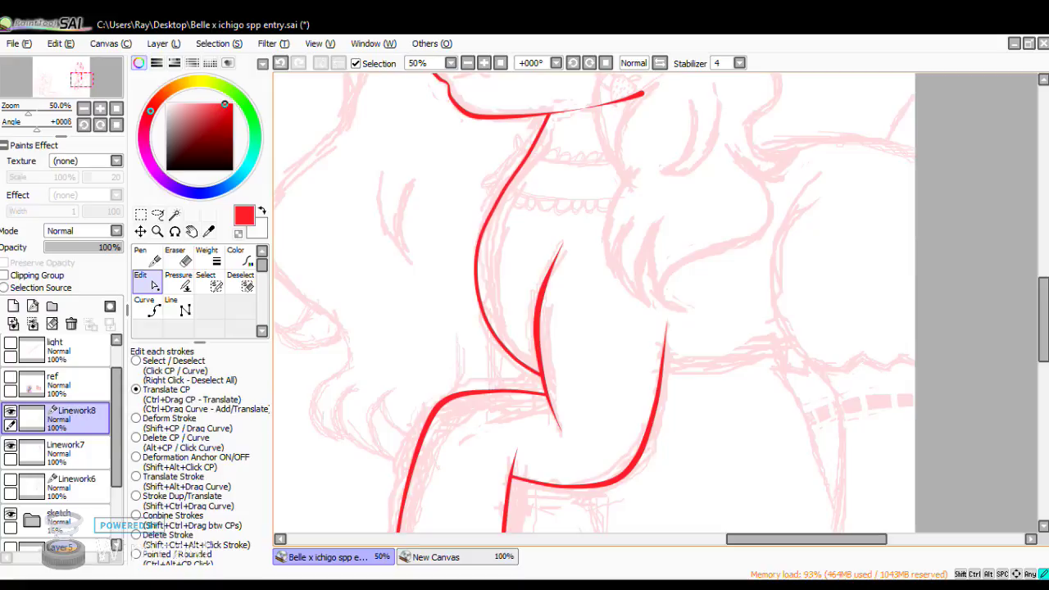
Fine-tune the neck curve's control points just below the jaw and along the front of the chest.
{"action": "left_click_drag", "start_coordinate": [523, 163], "coordinate": [537, 146]}
{"action": "left_click_drag", "start_coordinate": [527, 162], "coordinate": [528, 159]}
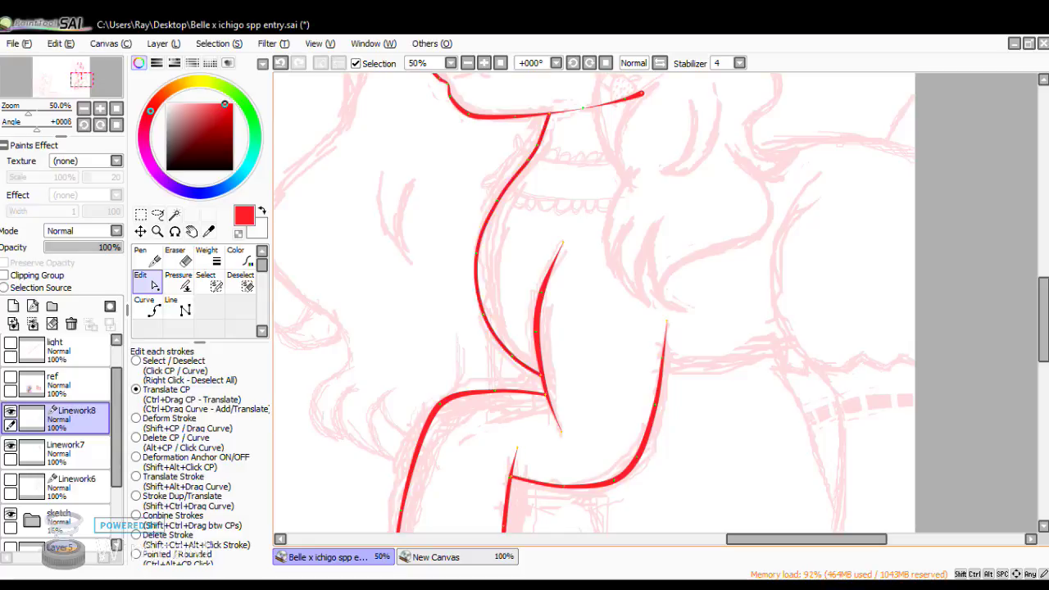
{"action": "left_click_drag", "start_coordinate": [476, 253], "coordinate": [481, 253]}
{"action": "left_click", "coordinate": [180, 280]}
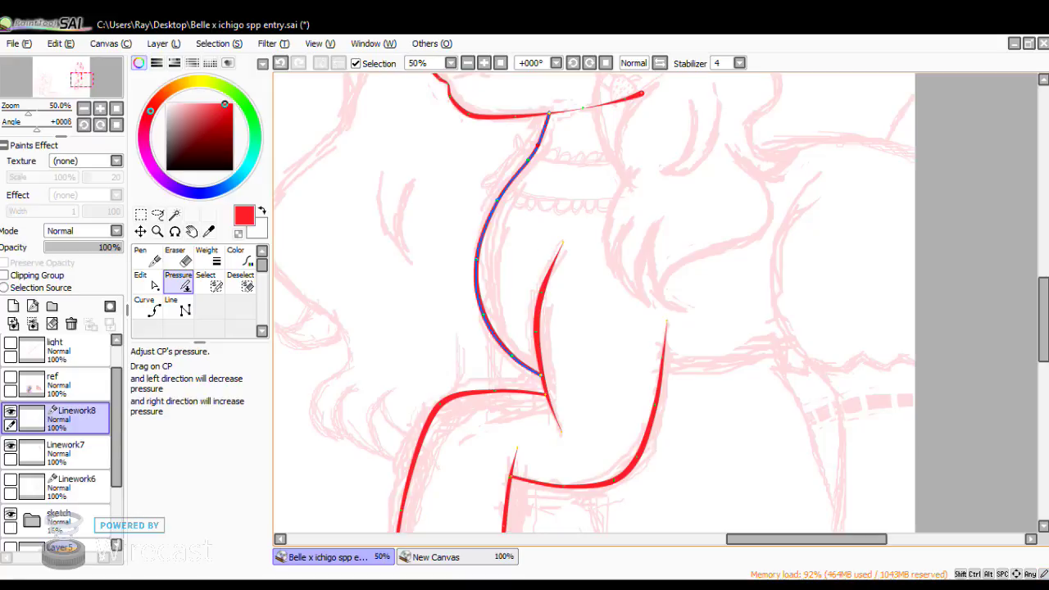
{"action": "left_click", "coordinate": [583, 107]}
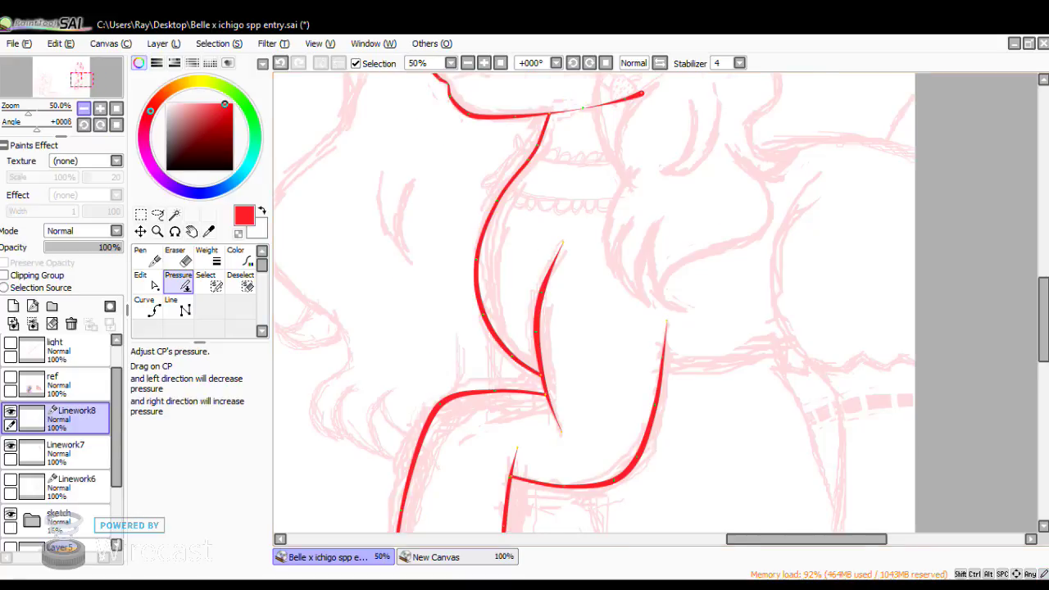
Add a new linework layer above Linework8 for the standing foreleg.
{"action": "triple_click", "coordinate": [83, 108]}
{"action": "left_click", "coordinate": [100, 108]}
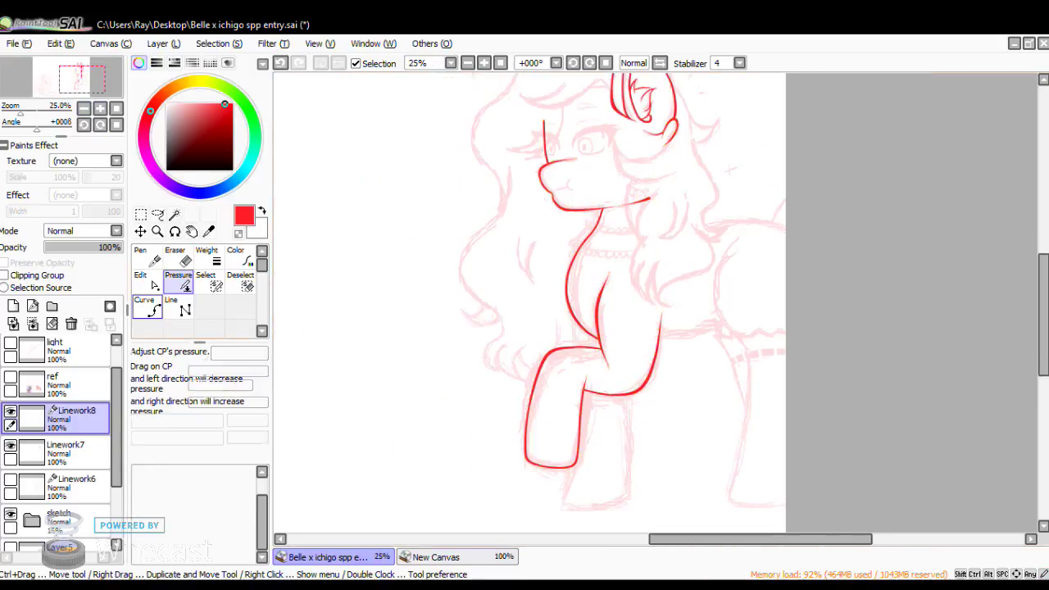
{"action": "left_click", "coordinate": [148, 307]}
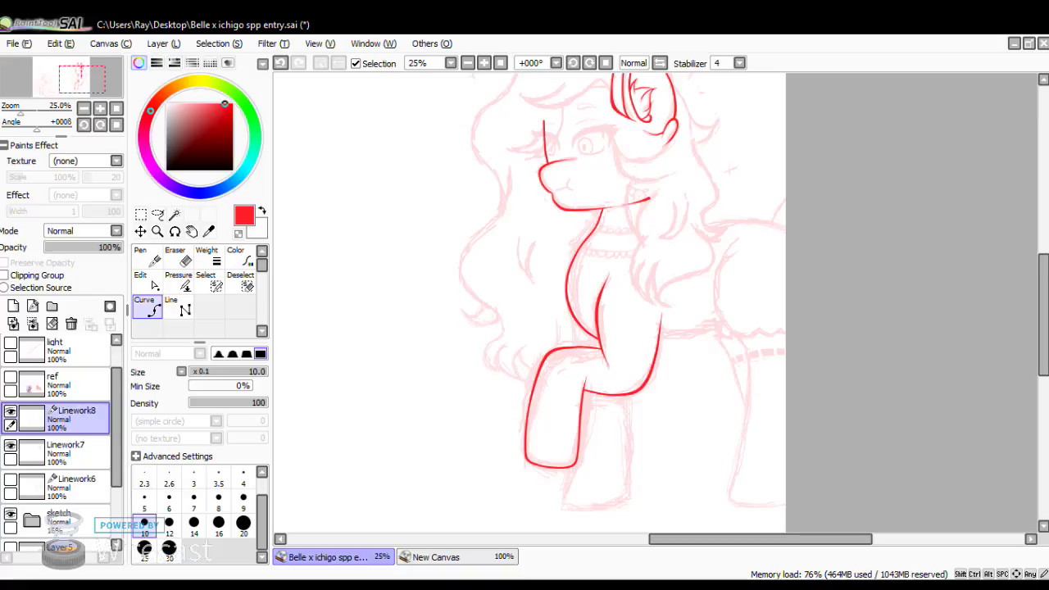
{"action": "key", "text": "alt+Tab"}
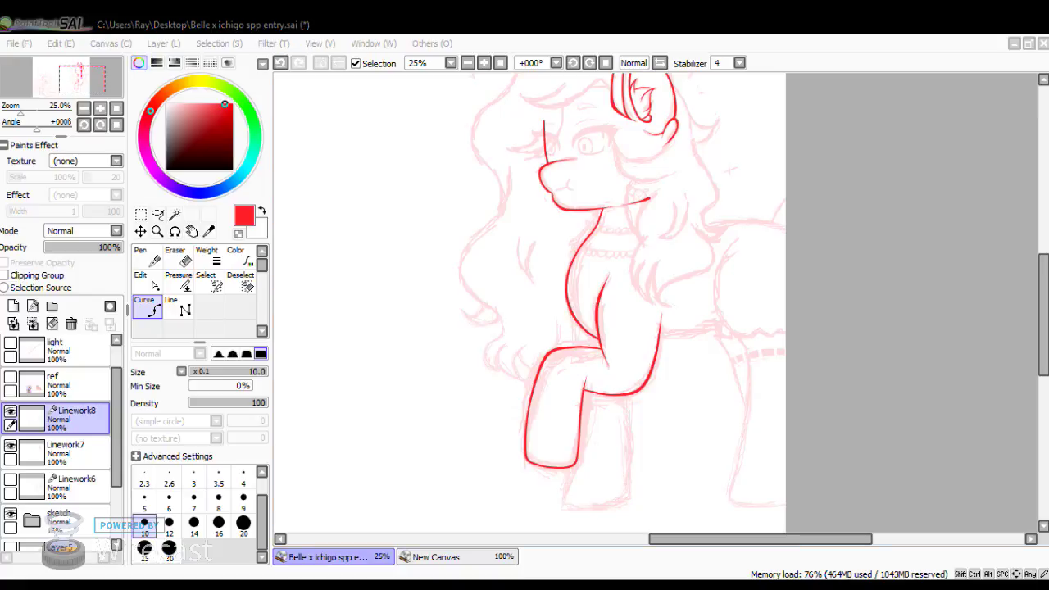
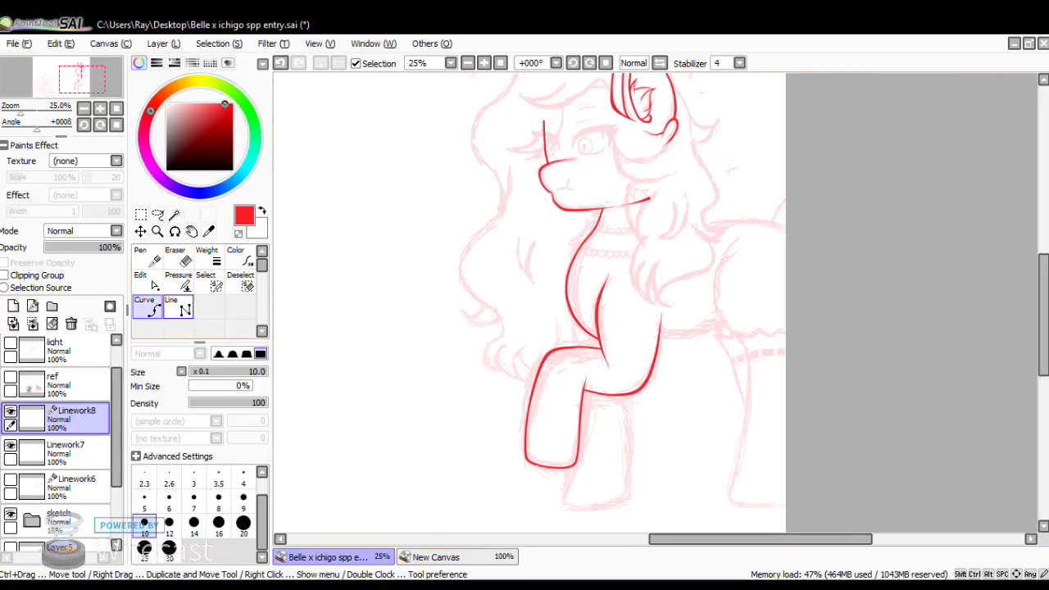
{"action": "scroll", "coordinate": [675, 321], "scroll_direction": "up", "scroll_amount": 1}
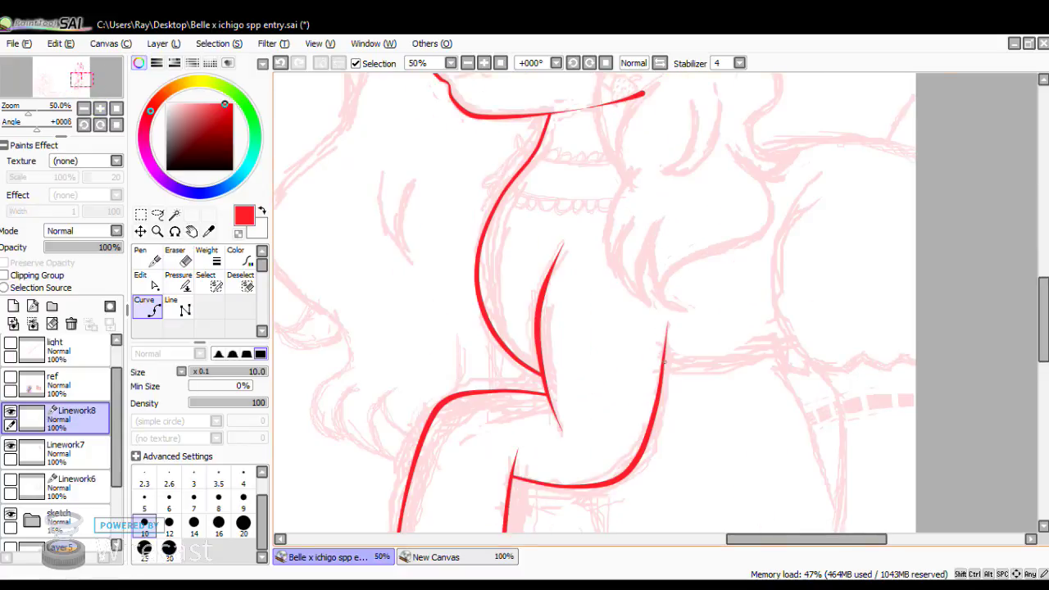
{"action": "scroll", "coordinate": [961, 251], "scroll_direction": "down", "scroll_amount": 2}
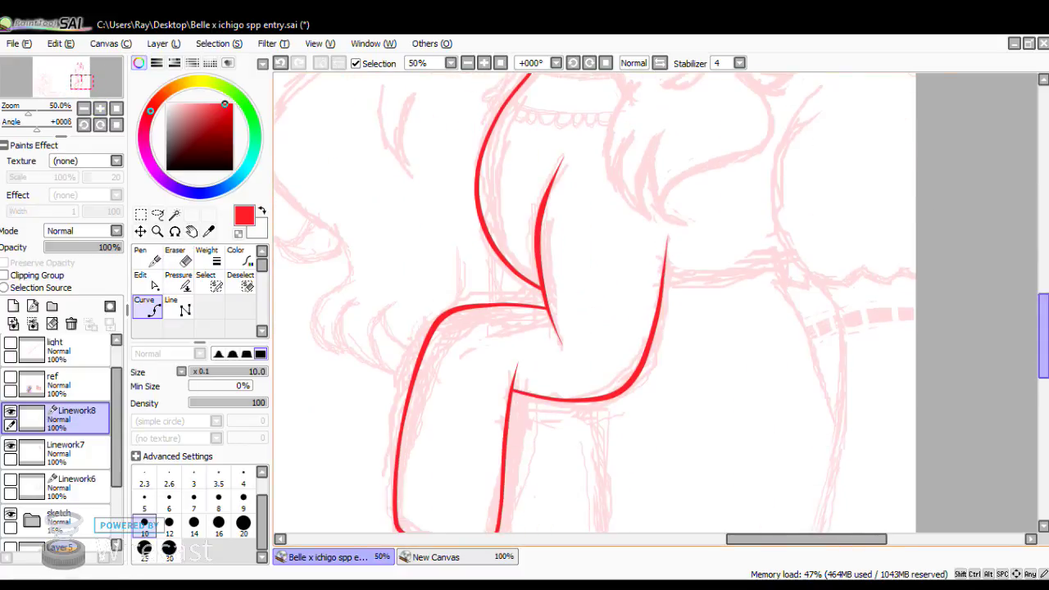
{"action": "mouse_move", "coordinate": [1043, 324]}
{"action": "left_mouse_down"}
{"action": "mouse_move", "coordinate": [1043, 347]}
{"action": "mouse_move", "coordinate": [1042, 329]}
{"action": "left_mouse_up"}
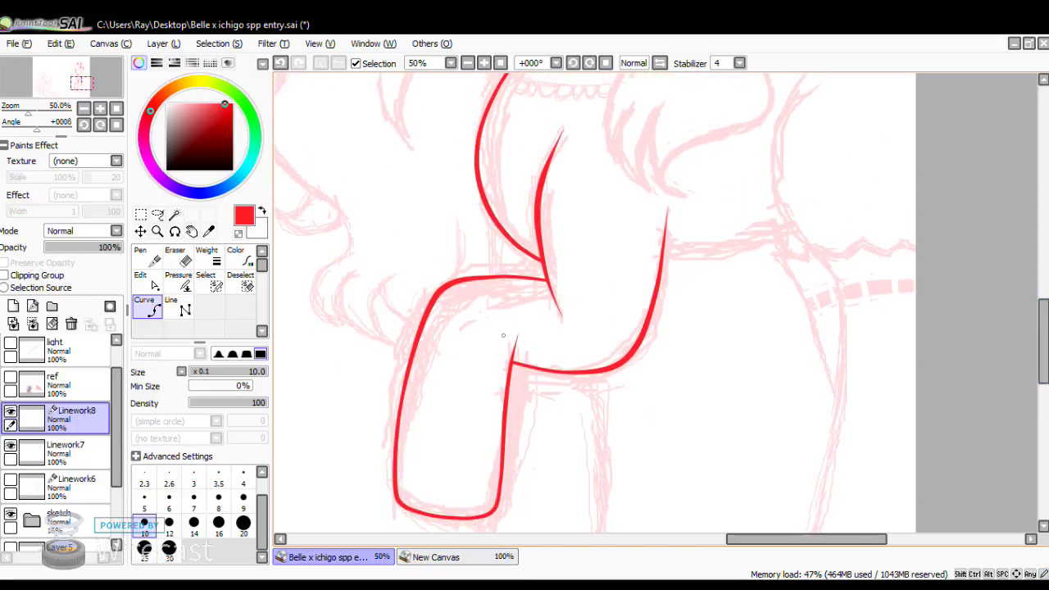
{"action": "left_click", "coordinate": [32, 306]}
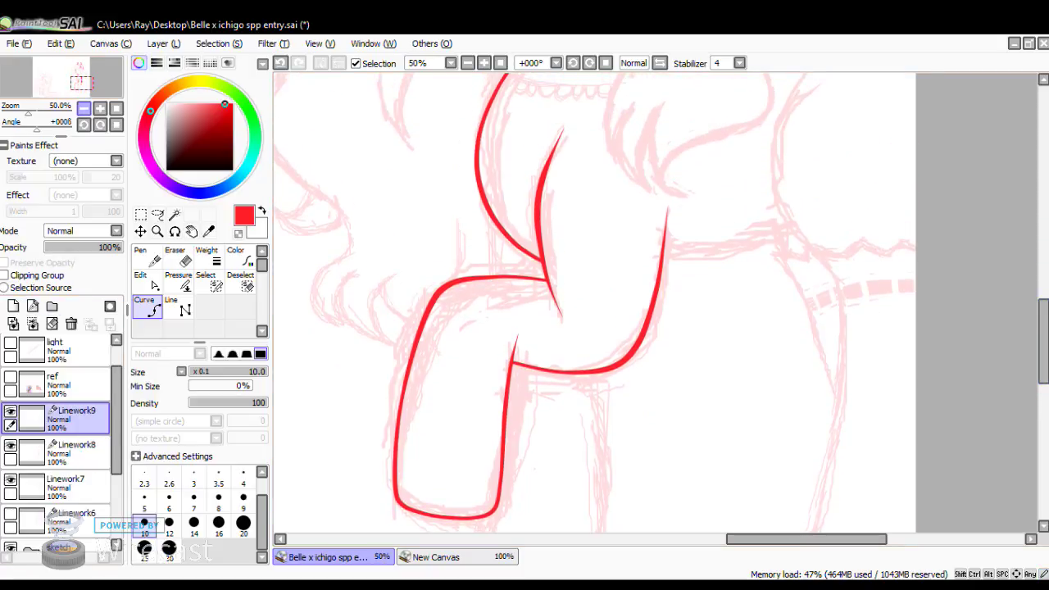
Outline the standing foreleg with one Curve-tool stroke from the chest, around the hoof and up to the raised foreleg's elbow.
{"action": "left_click", "coordinate": [84, 108]}
{"action": "mouse_move", "coordinate": [81, 82]}
{"action": "left_mouse_down"}
{"action": "mouse_move", "coordinate": [80, 97]}
{"action": "mouse_move", "coordinate": [82, 86]}
{"action": "left_mouse_up"}
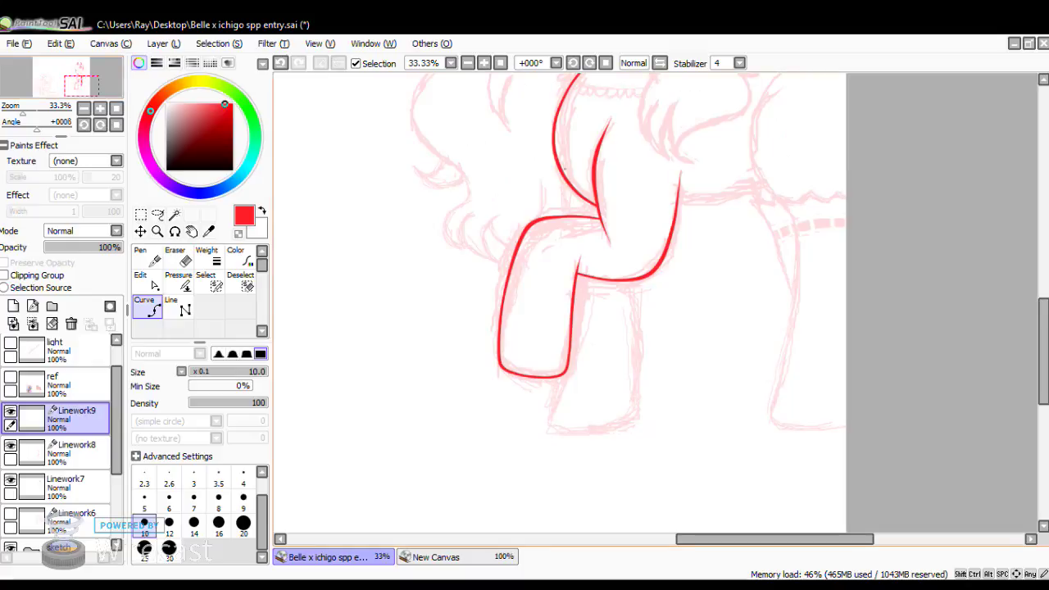
{"action": "left_click", "coordinate": [562, 179]}
{"action": "left_click", "coordinate": [547, 418]}
{"action": "left_click", "coordinate": [590, 437]}
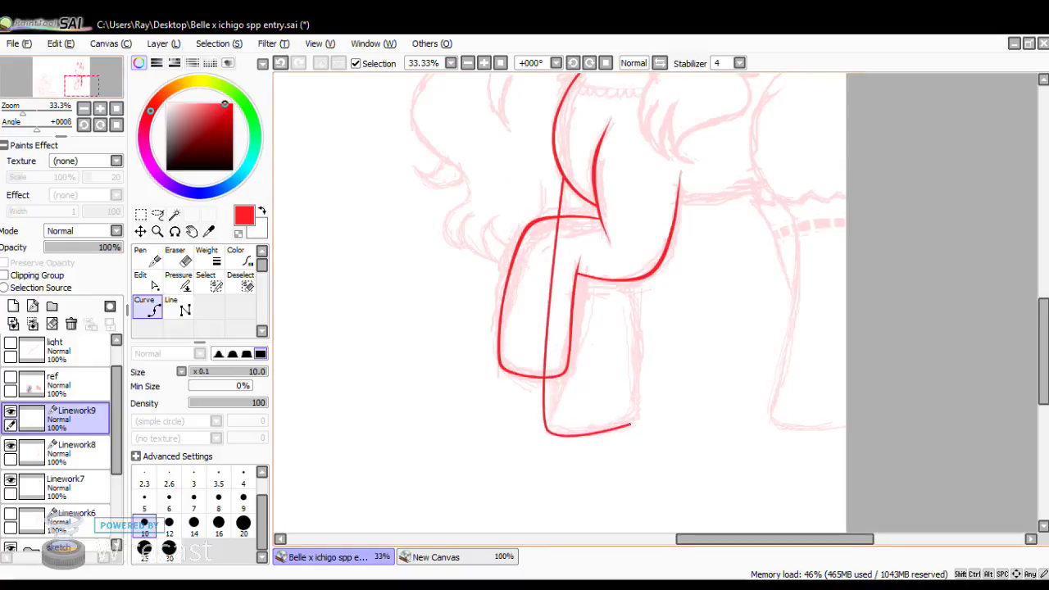
{"action": "left_click", "coordinate": [639, 409]}
{"action": "left_click", "coordinate": [632, 258]}
Reshape the standing hoof's corners and bottom edge by moving the stroke's control points to match the sketch.
{"action": "left_click", "coordinate": [146, 278]}
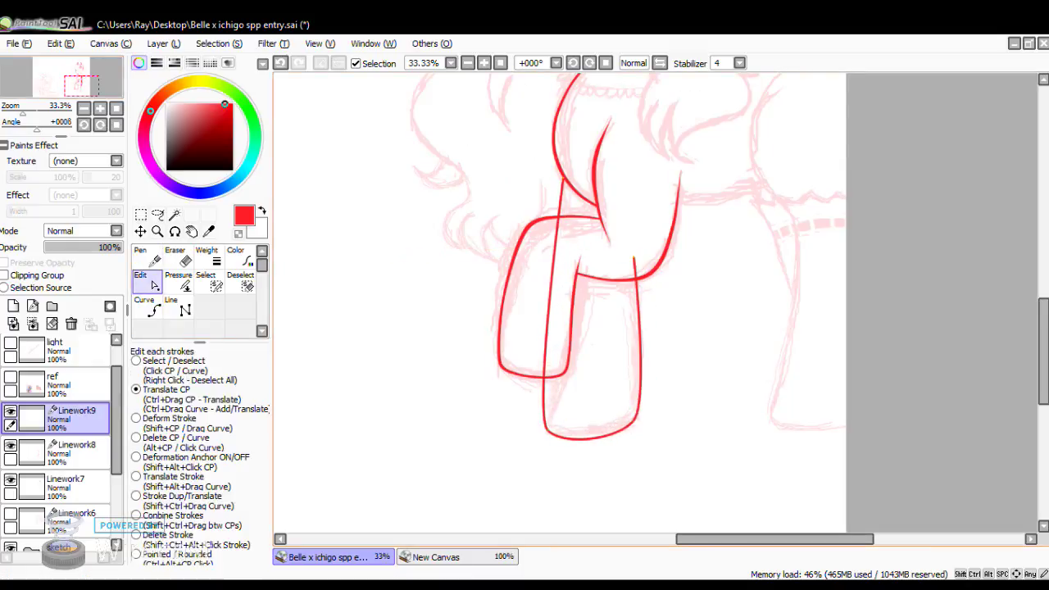
{"action": "left_click_drag", "start_coordinate": [640, 400], "coordinate": [636, 403]}
{"action": "mouse_move", "coordinate": [544, 408]}
{"action": "left_mouse_down"}
{"action": "mouse_move", "coordinate": [536, 413]}
{"action": "mouse_move", "coordinate": [548, 413]}
{"action": "mouse_move", "coordinate": [550, 429]}
{"action": "left_mouse_up"}
{"action": "left_click_drag", "start_coordinate": [559, 379], "coordinate": [558, 383]}
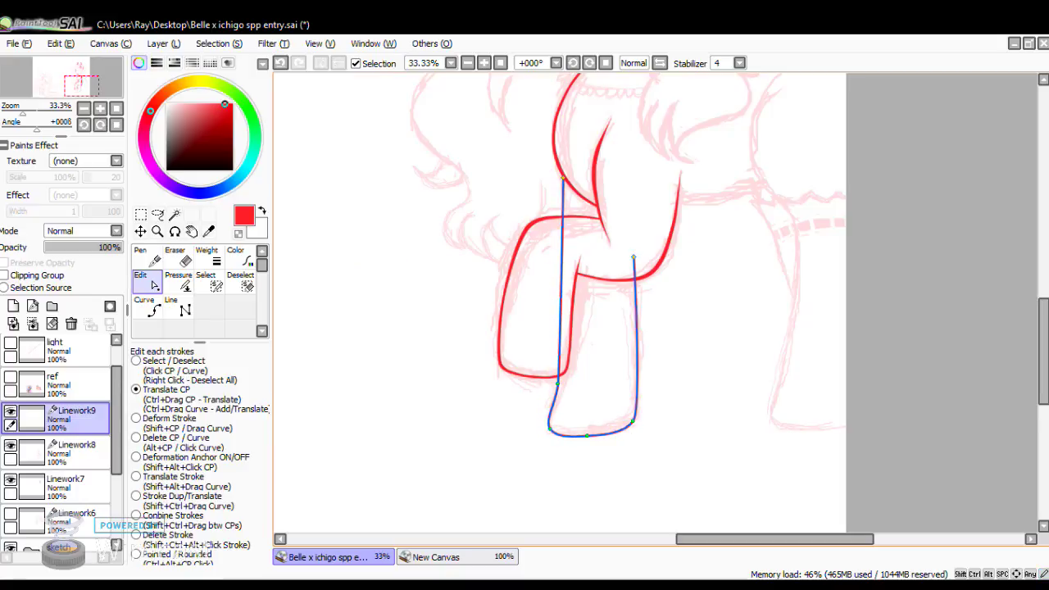
{"action": "left_click_drag", "start_coordinate": [548, 423], "coordinate": [591, 434]}
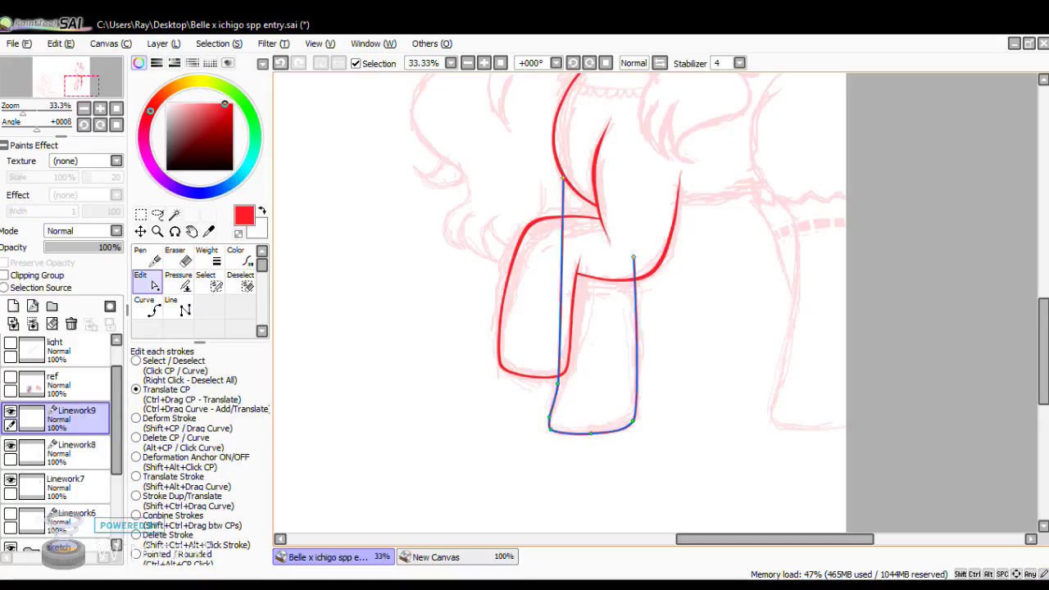
Refine the front and back edges of the standing foreleg with extra control points so they curve along the sketch.
{"action": "left_click_drag", "start_coordinate": [636, 342], "coordinate": [637, 338]}
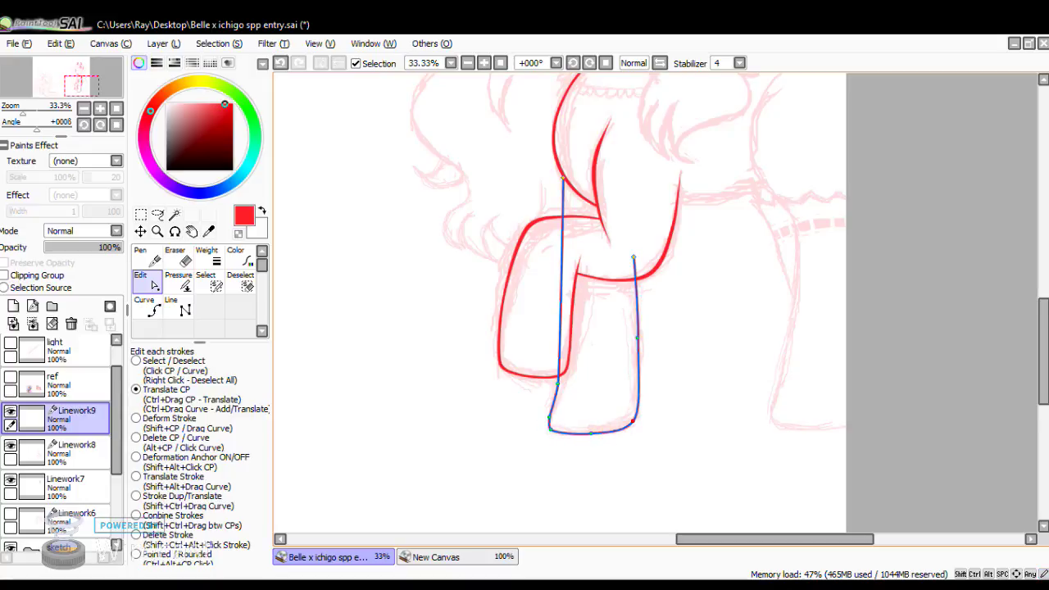
{"action": "left_click", "coordinate": [636, 410]}
{"action": "left_click_drag", "start_coordinate": [632, 421], "coordinate": [635, 420]}
{"action": "left_click_drag", "start_coordinate": [558, 384], "coordinate": [566, 348]}
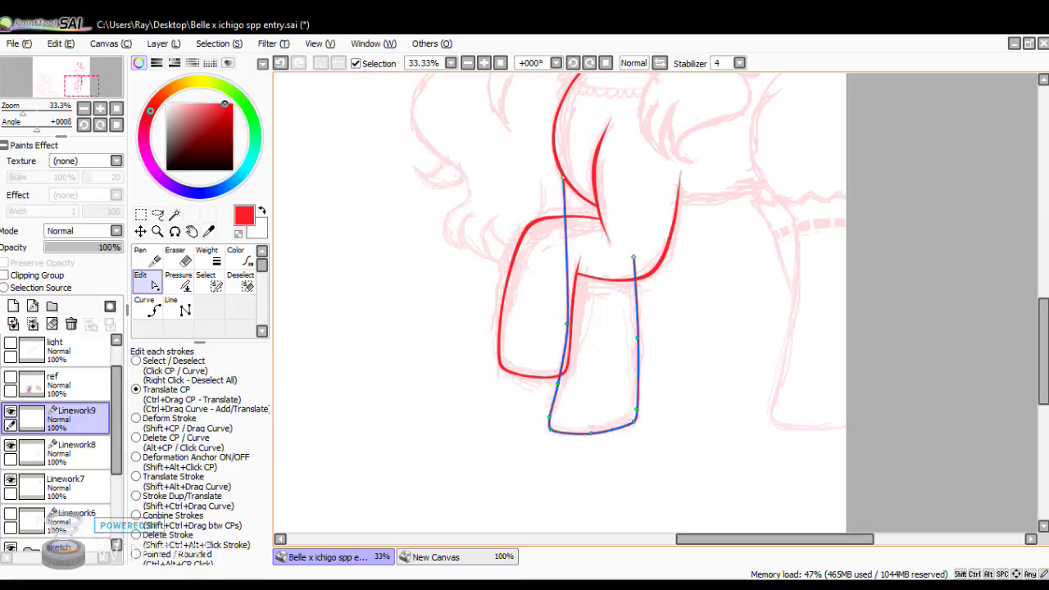
{"action": "left_click_drag", "start_coordinate": [564, 264], "coordinate": [569, 259]}
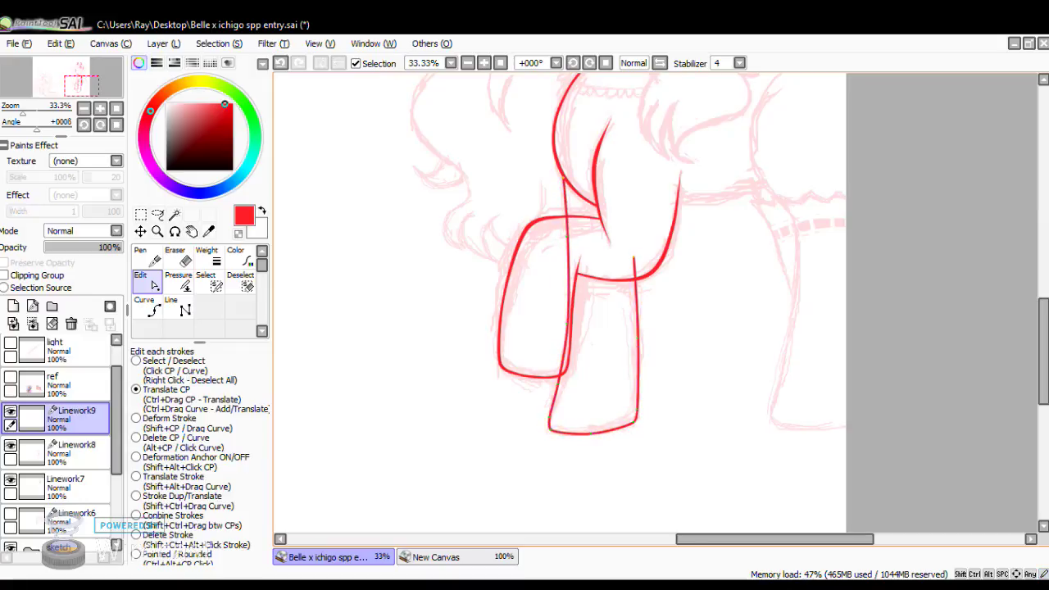
Increase the line pressure at the standing hoof's front lower corner.
{"action": "left_click", "coordinate": [178, 283]}
{"action": "left_click_drag", "start_coordinate": [550, 430], "coordinate": [583, 429]}
{"action": "left_click_drag", "start_coordinate": [549, 418], "coordinate": [578, 418]}
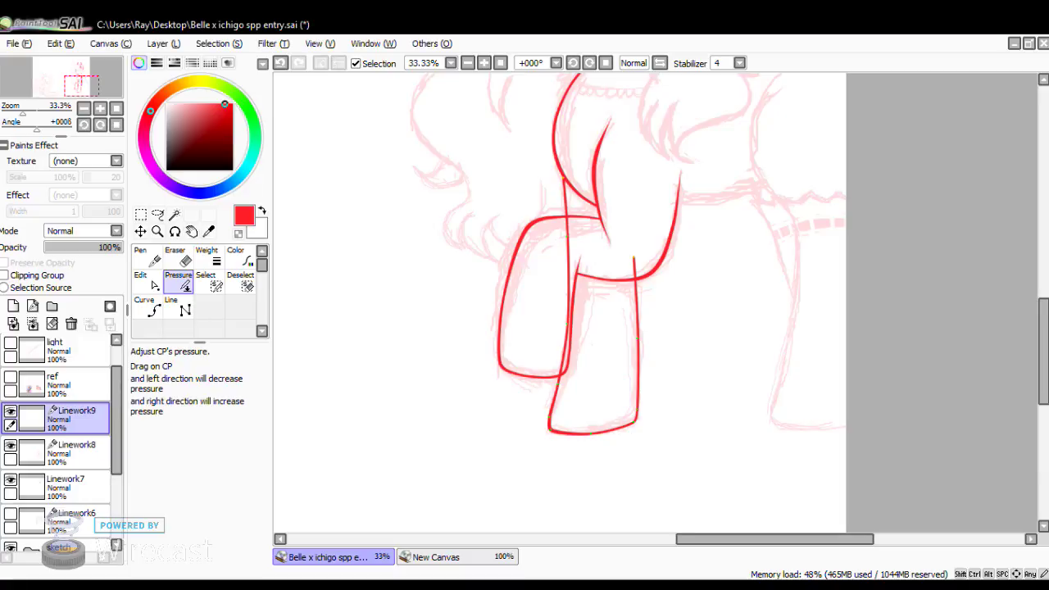
Draw a straight Curve-tool stroke for the back, from under the mane to beyond the canvas edge.
{"action": "left_click", "coordinate": [147, 307]}
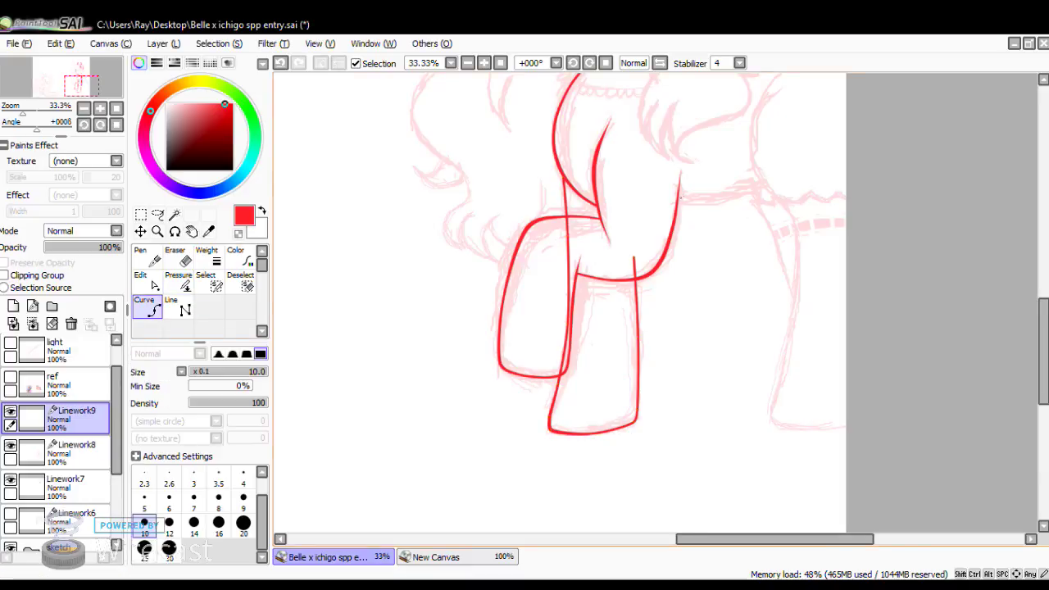
{"action": "scroll", "coordinate": [770, 185], "scroll_direction": "up", "scroll_amount": 5}
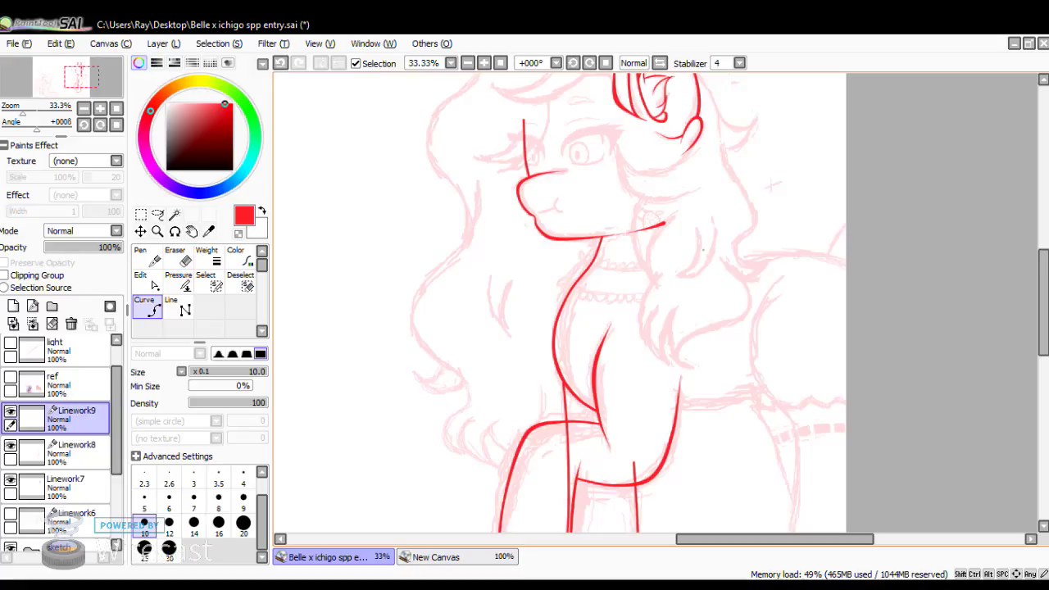
{"action": "left_click", "coordinate": [703, 249]}
{"action": "left_click", "coordinate": [901, 284]}
Bend the back stroke into a shallow dip behind the mane and a gentle rise towards the canvas edge.
{"action": "left_click", "coordinate": [148, 280]}
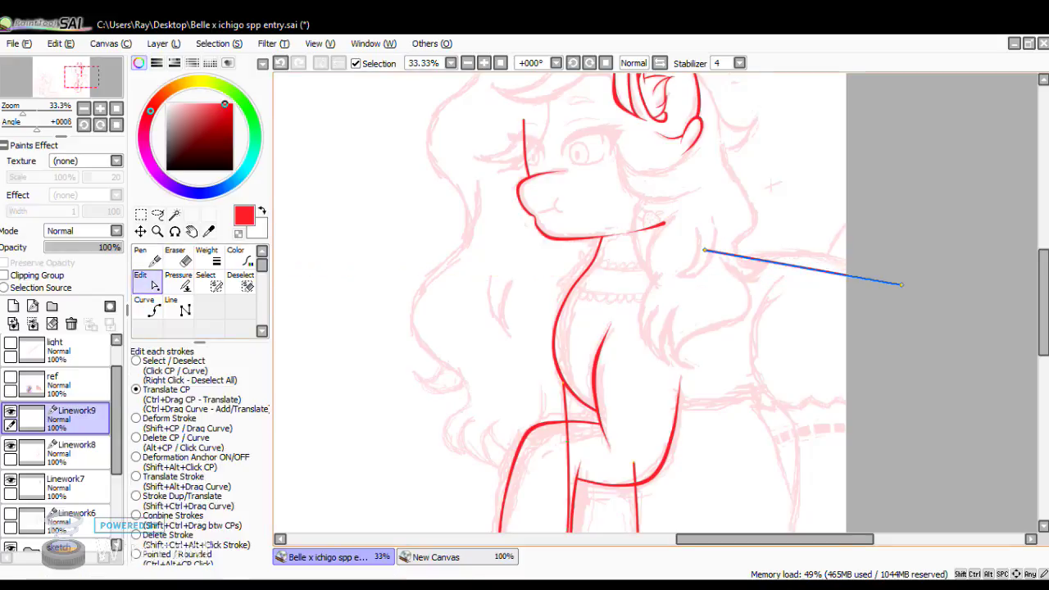
{"action": "left_click_drag", "start_coordinate": [829, 272], "coordinate": [826, 254]}
{"action": "left_click_drag", "start_coordinate": [762, 256], "coordinate": [747, 259]}
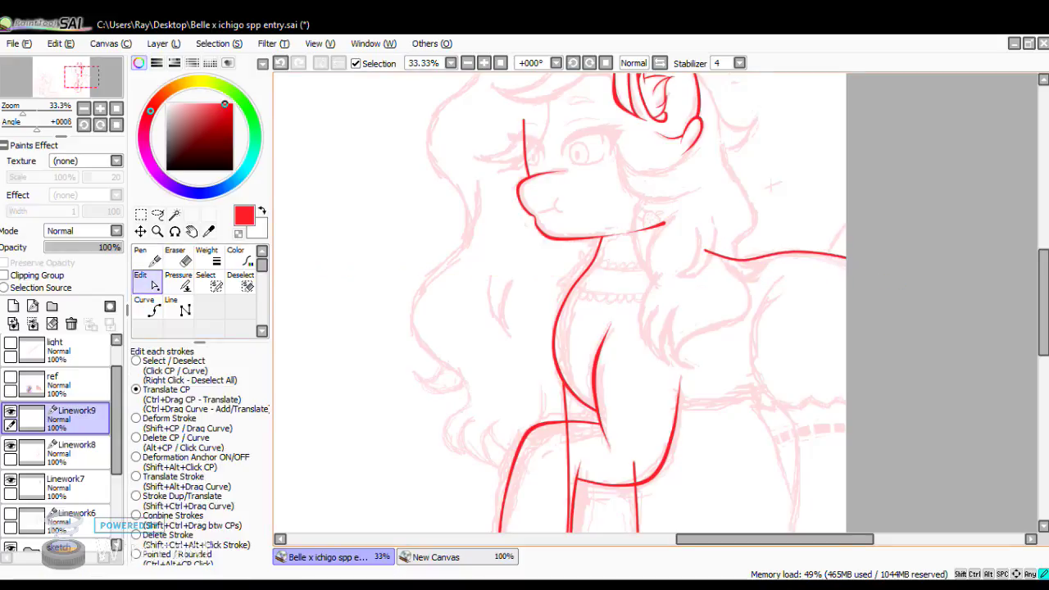
{"action": "mouse_move", "coordinate": [855, 259]}
{"action": "left_mouse_down"}
{"action": "mouse_move", "coordinate": [802, 252]}
{"action": "mouse_move", "coordinate": [854, 262]}
{"action": "left_mouse_up"}
Fine-tune the back curve's pressure and control points near the canvas edge, comparing the last adjustment with the previous version.
{"action": "left_click", "coordinate": [178, 279]}
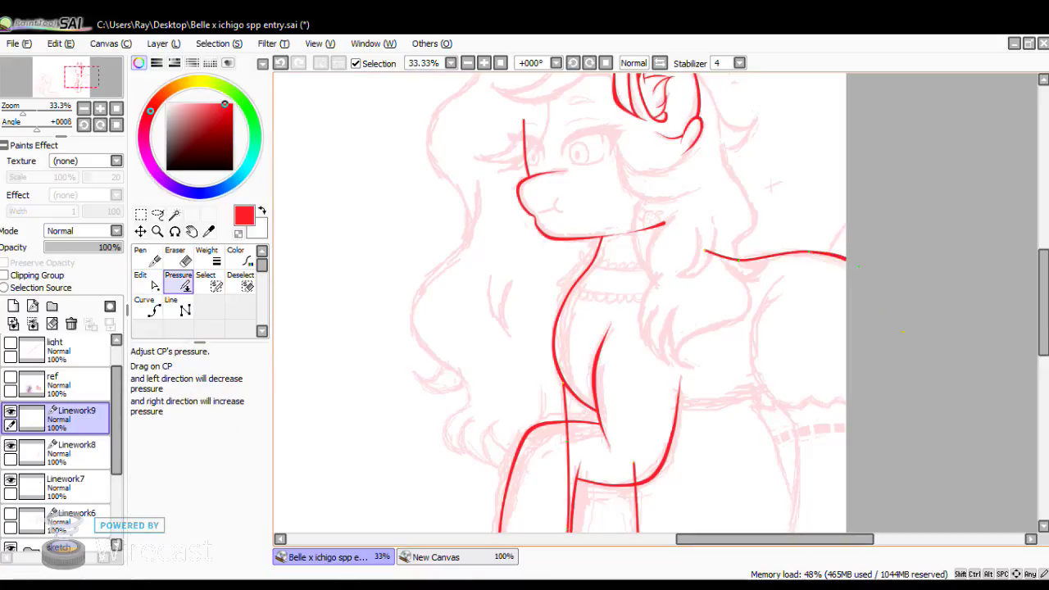
{"action": "left_click_drag", "start_coordinate": [858, 264], "coordinate": [847, 265]}
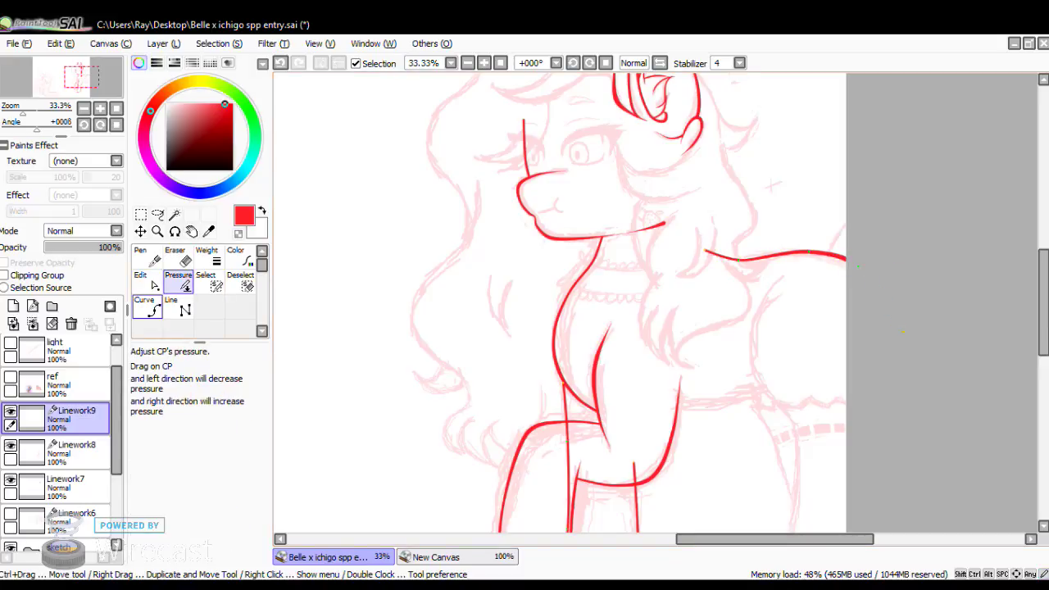
{"action": "left_click", "coordinate": [148, 282]}
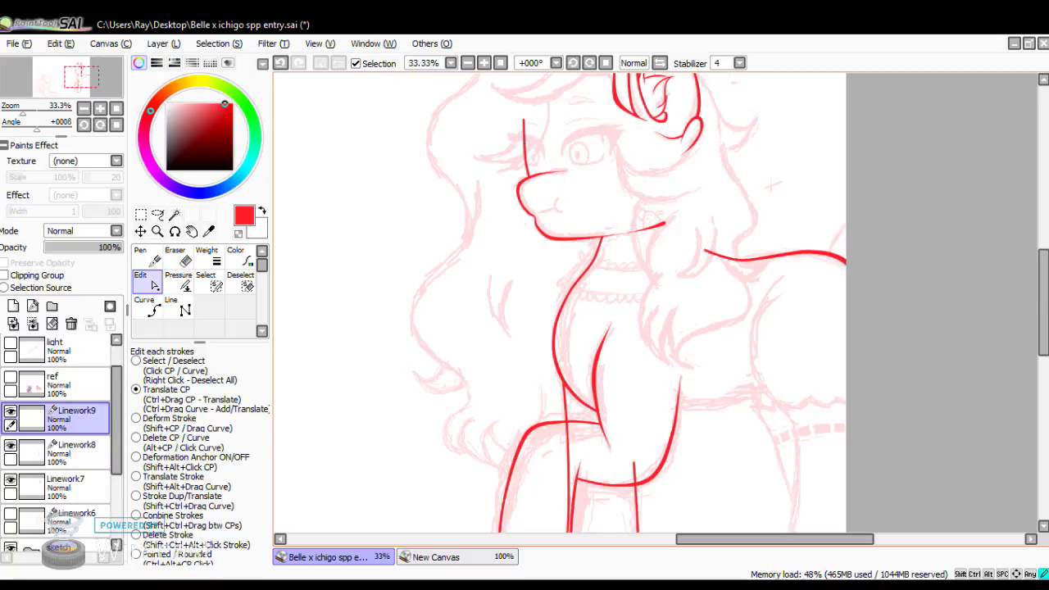
{"action": "left_click_drag", "start_coordinate": [825, 253], "coordinate": [827, 254]}
{"action": "key", "text": "ctrl+z"}
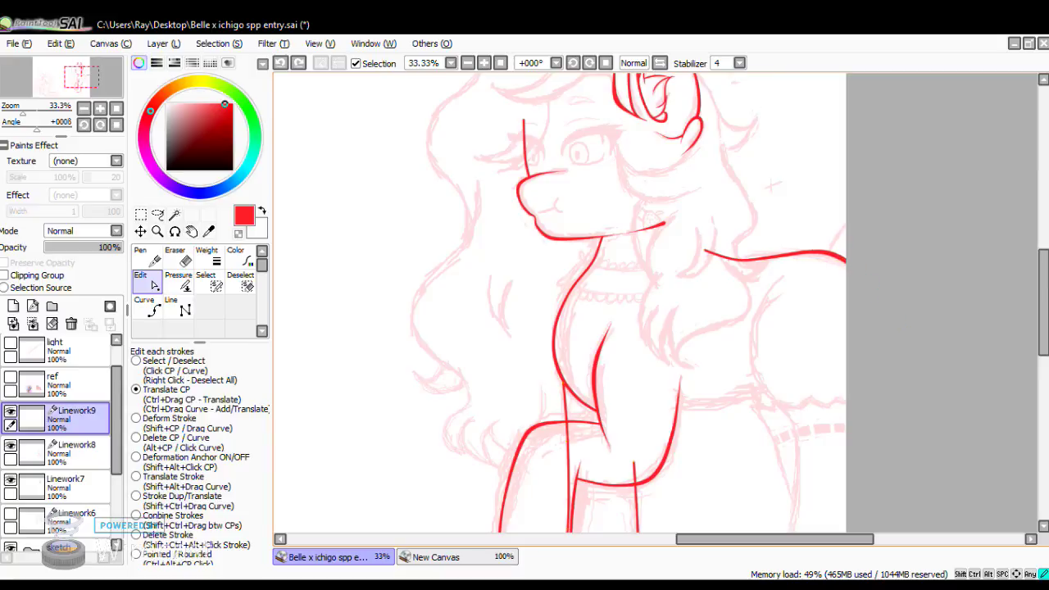
{"action": "key", "text": "ctrl+y"}
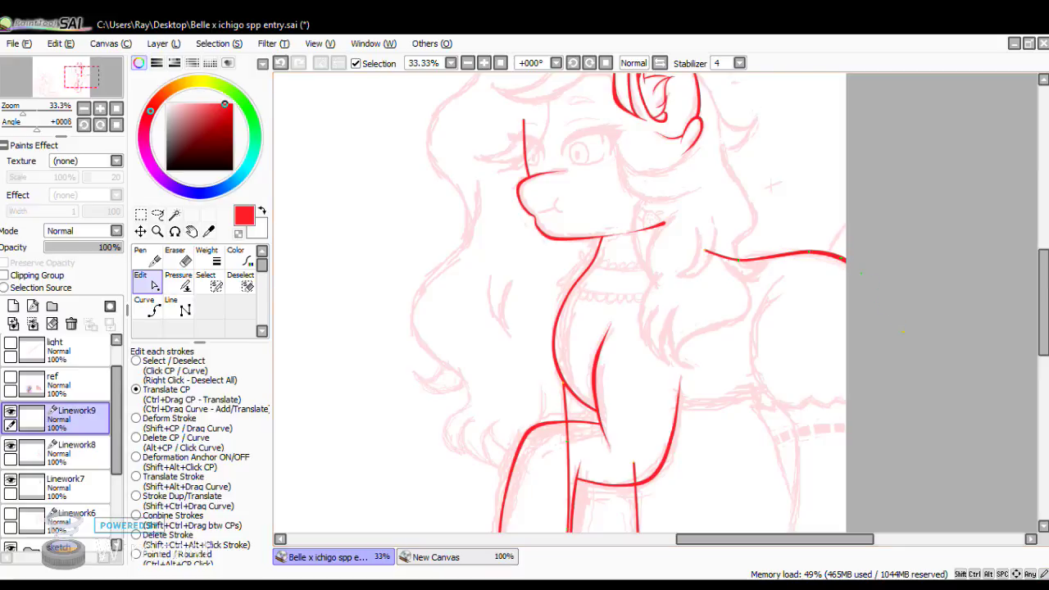
{"action": "key", "text": "ctrl+z"}
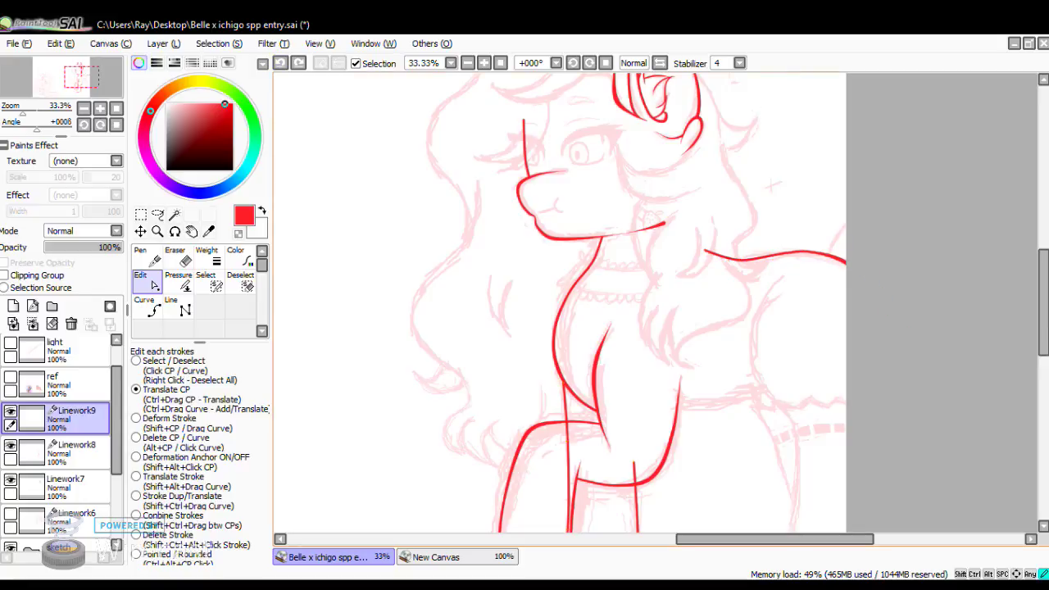
{"action": "key", "text": "ctrl+y"}
Thicken the starting end of the back stroke under the mane by raising its pressure.
{"action": "left_click", "coordinate": [179, 280]}
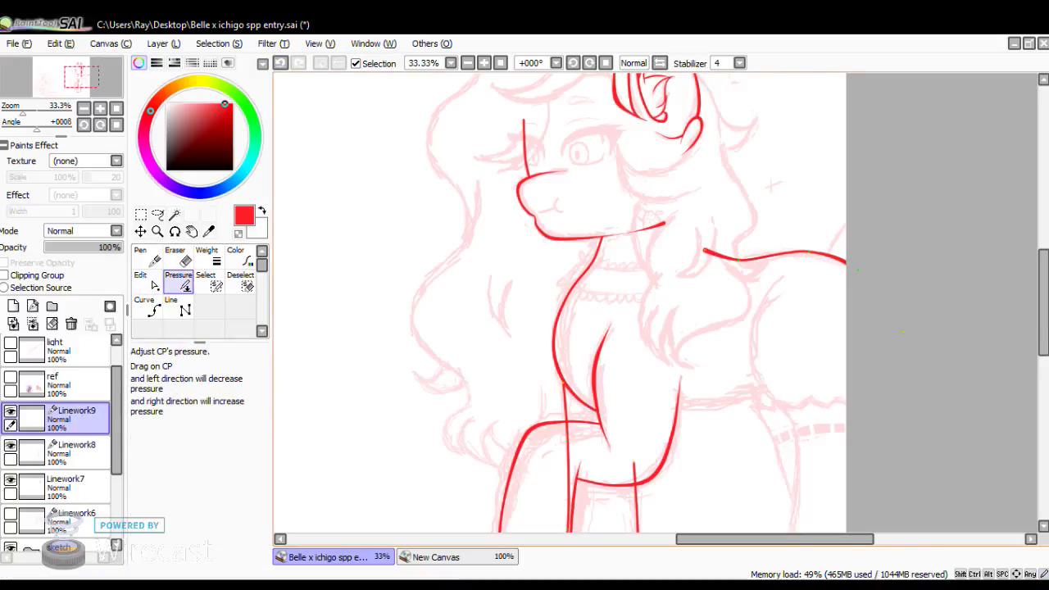
{"action": "left_click", "coordinate": [143, 280]}
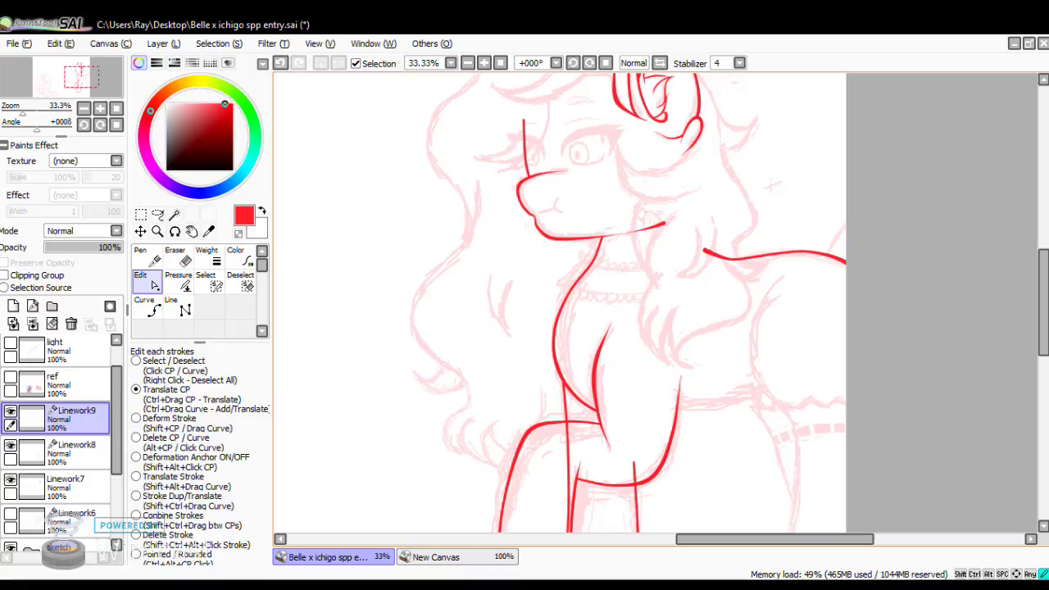
{"action": "key", "text": "ctrl+d"}
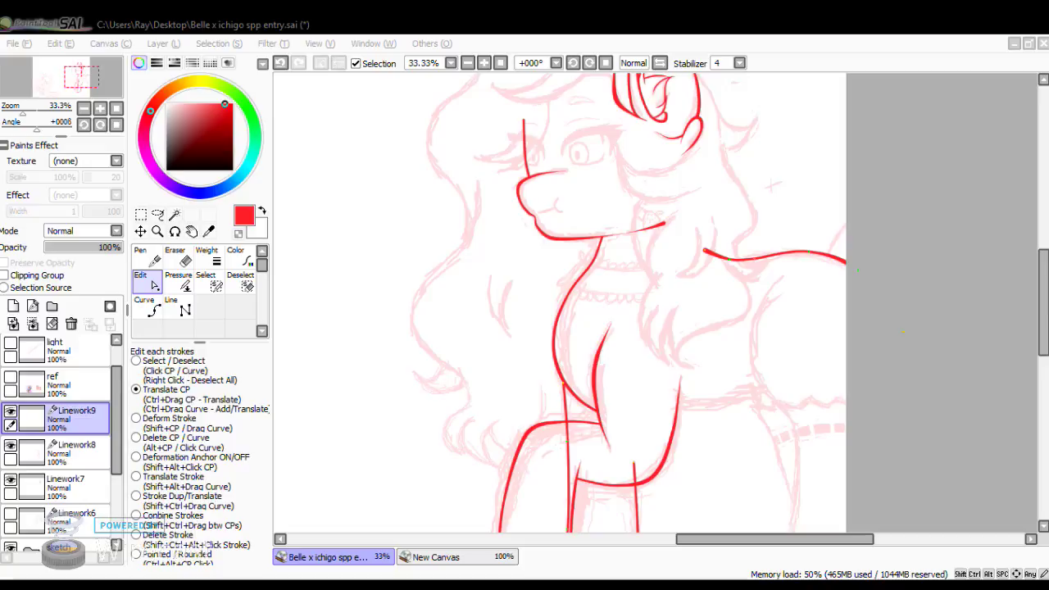
Check Linework8 by toggling its visibility, and make the hair layer Linework6 visible and active.
{"action": "left_click", "coordinate": [145, 308]}
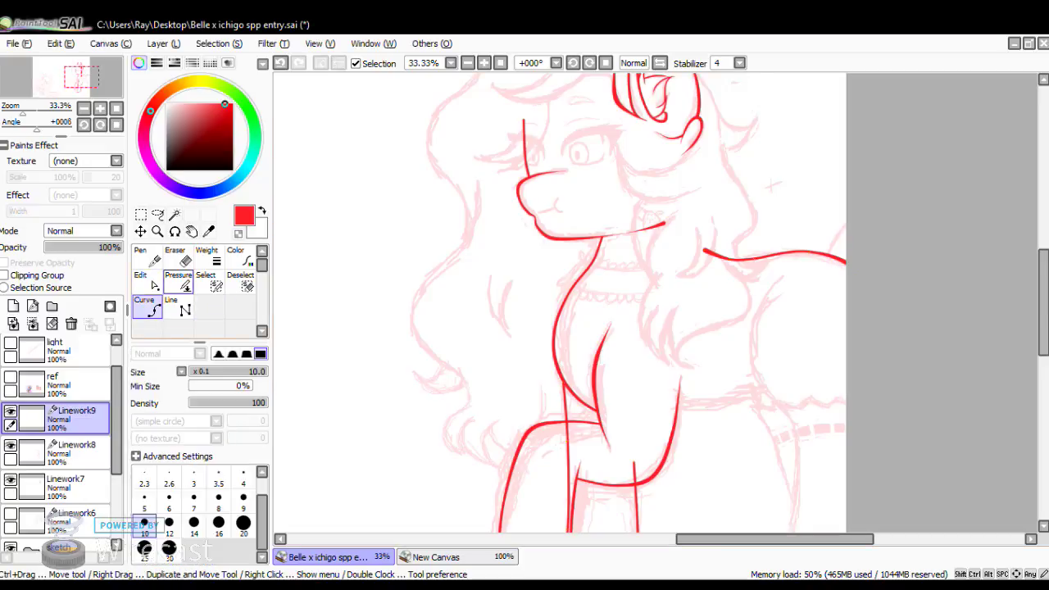
{"action": "scroll", "coordinate": [1033, 318], "scroll_direction": "down", "scroll_amount": 3}
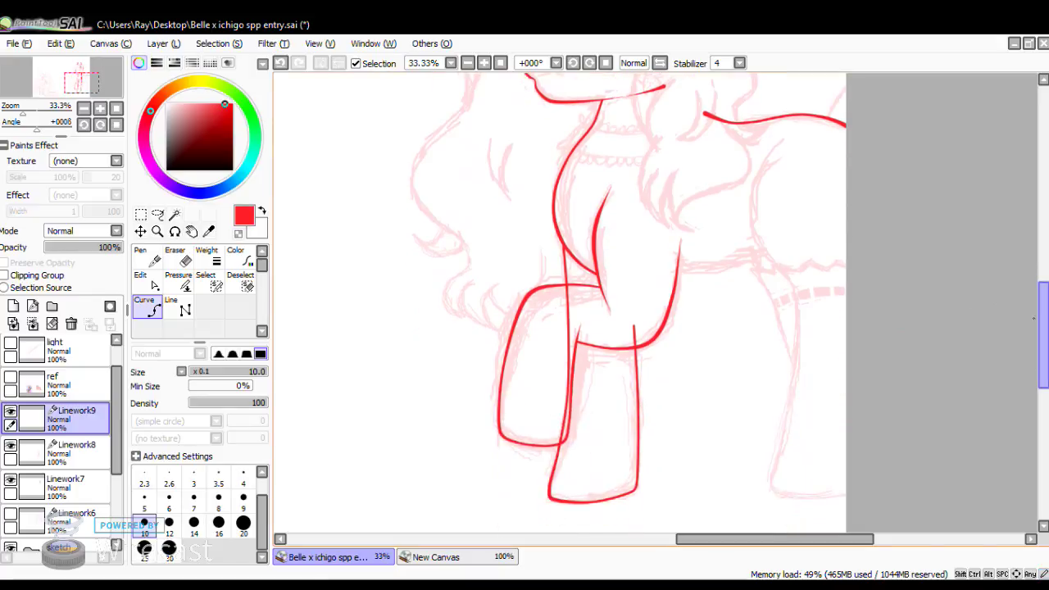
{"action": "left_click", "coordinate": [11, 446]}
{"action": "left_click", "coordinate": [11, 445]}
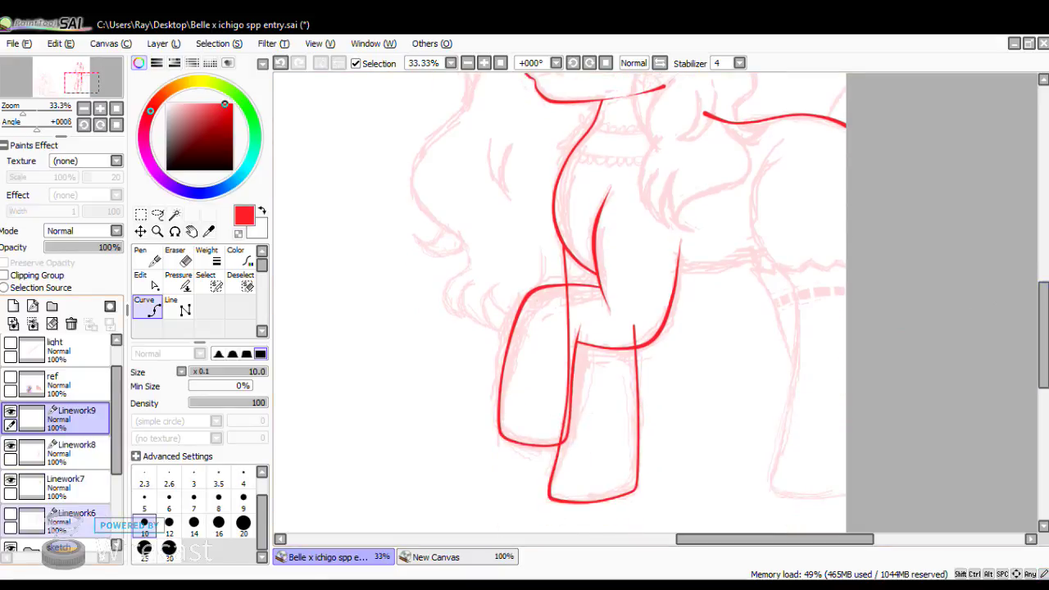
{"action": "left_click", "coordinate": [11, 515]}
{"action": "left_click", "coordinate": [75, 521]}
Ink the short tail stroke rising from the back at the canvas edge and bend it along the sketch.
{"action": "scroll", "coordinate": [1033, 281], "scroll_direction": "up", "scroll_amount": 3}
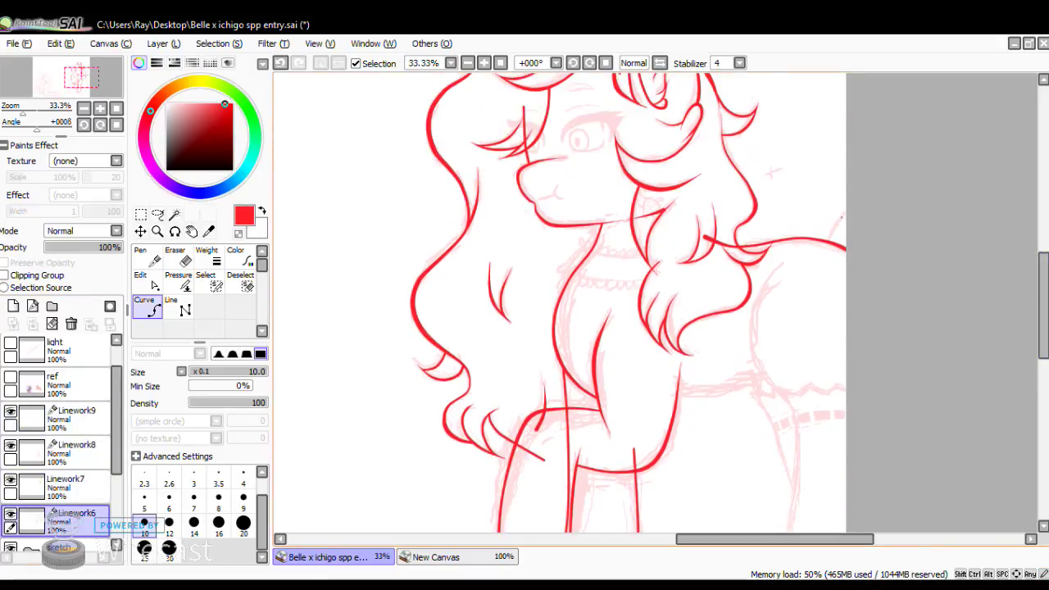
{"action": "left_click", "coordinate": [143, 279]}
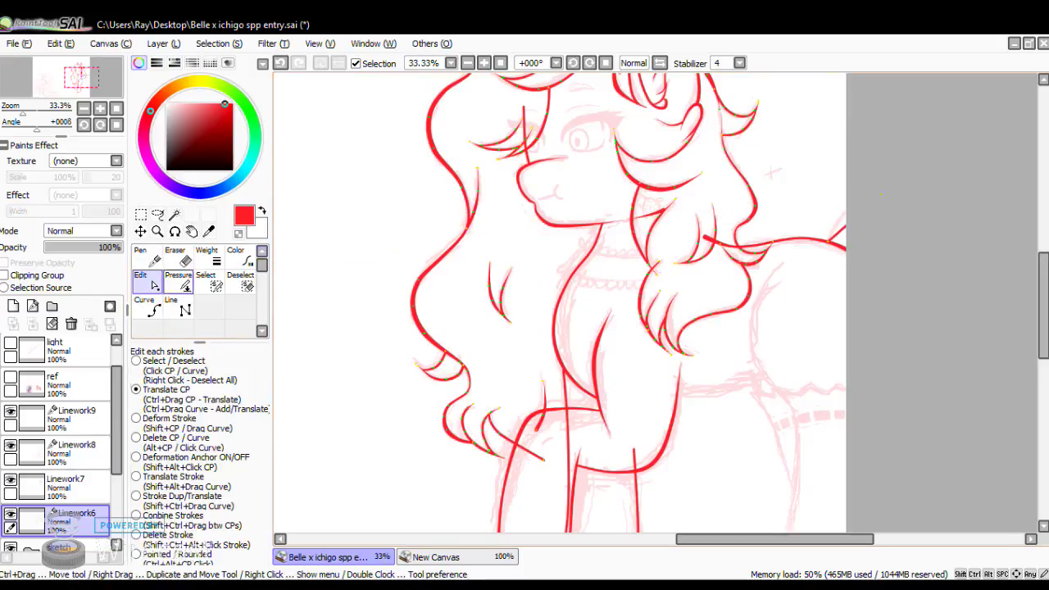
{"action": "left_click_drag", "start_coordinate": [847, 218], "coordinate": [838, 218]}
{"action": "left_click", "coordinate": [148, 306]}
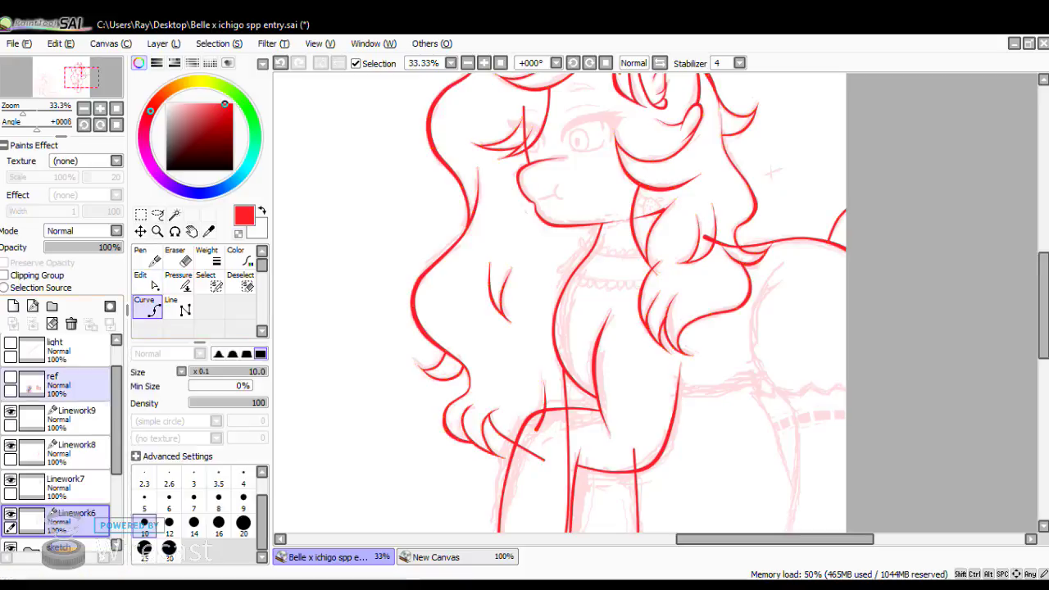
On Linework9, draw the front contour of the thigh from below the back to the skirt hem and round it smoothly.
{"action": "left_click", "coordinate": [78, 418]}
{"action": "left_click_drag", "start_coordinate": [1043, 294], "coordinate": [1043, 321]}
{"action": "left_click", "coordinate": [780, 150]}
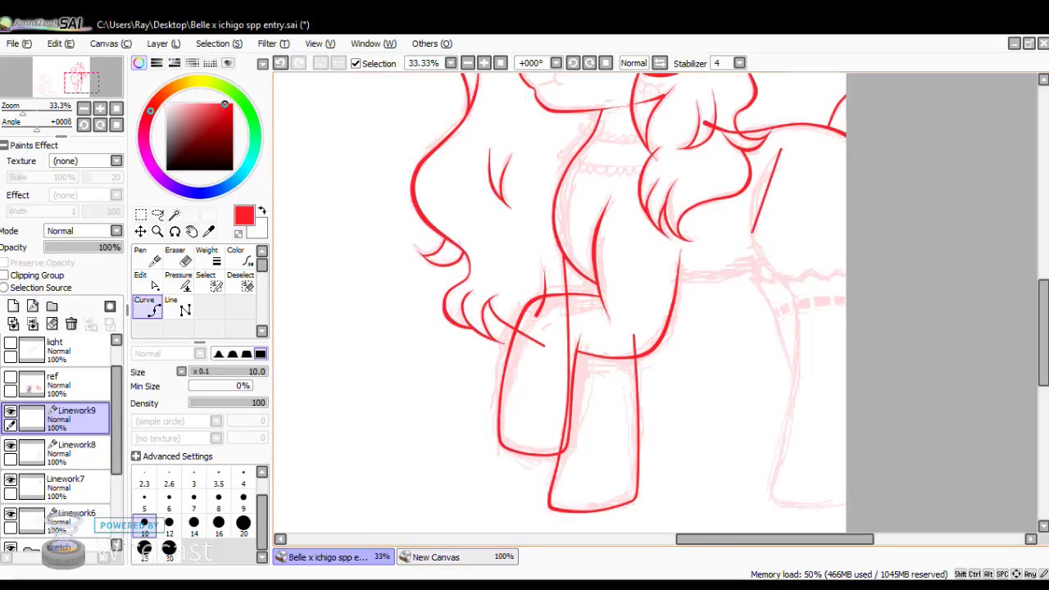
{"action": "left_click", "coordinate": [791, 286]}
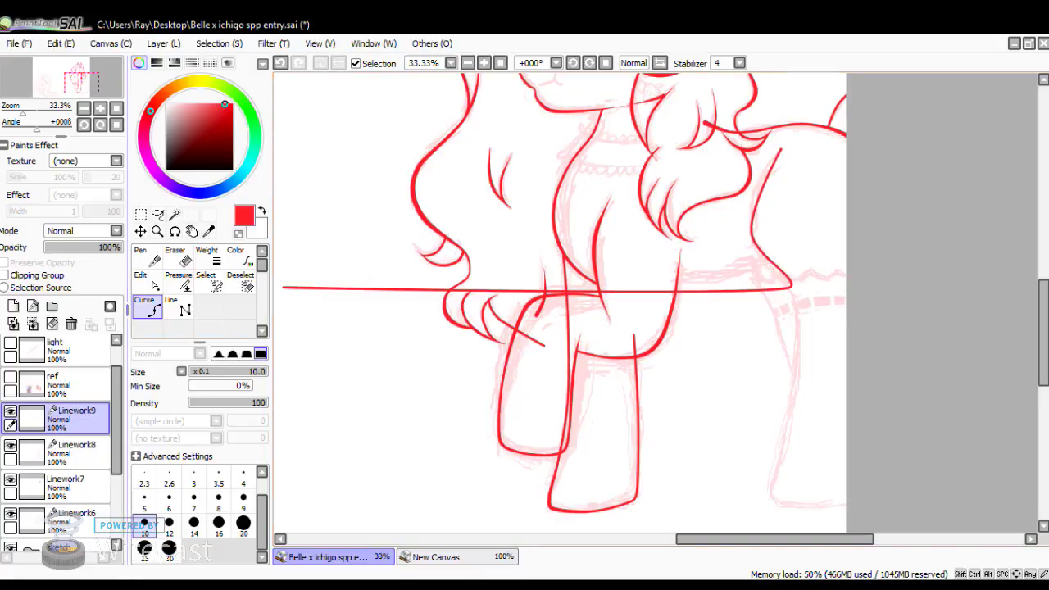
{"action": "left_click", "coordinate": [147, 280]}
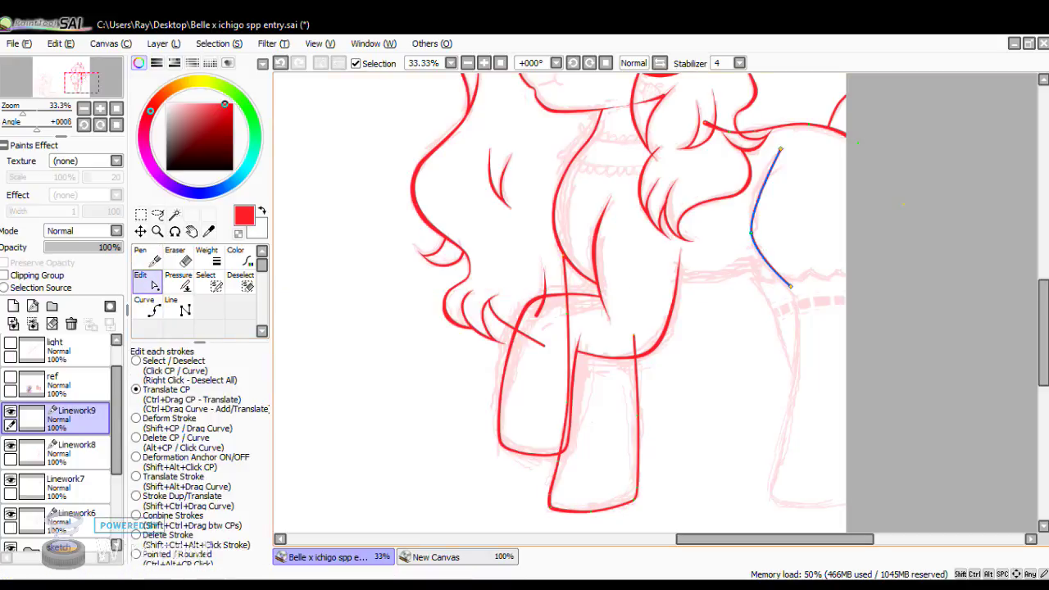
{"action": "left_click_drag", "start_coordinate": [763, 185], "coordinate": [756, 182]}
{"action": "left_click_drag", "start_coordinate": [751, 232], "coordinate": [760, 255]}
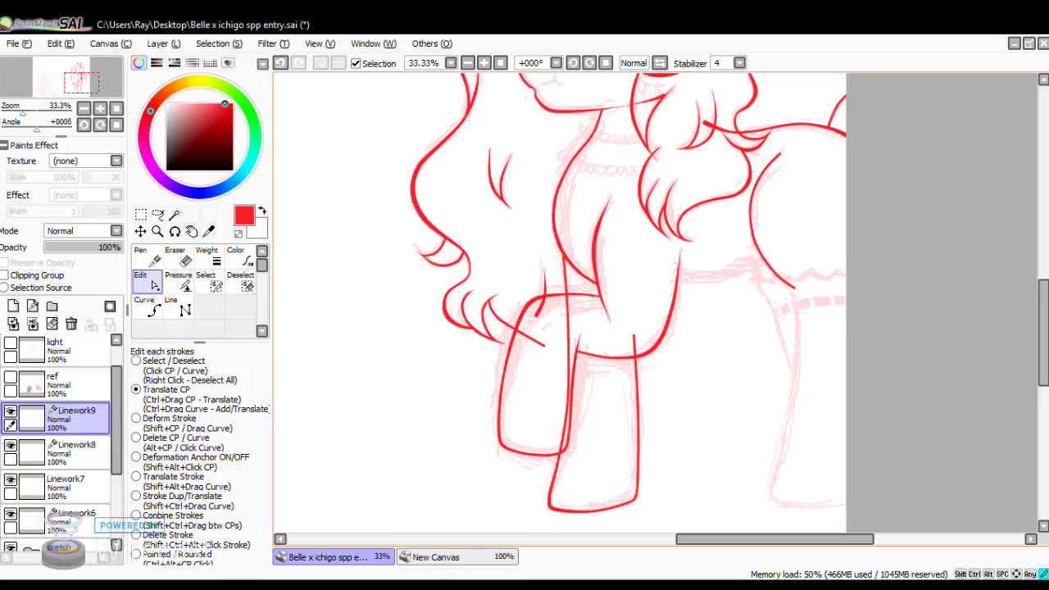
Vary the thigh stroke's pressure along its middle and lower part, and refine a control point near the belly.
{"action": "left_click", "coordinate": [177, 281]}
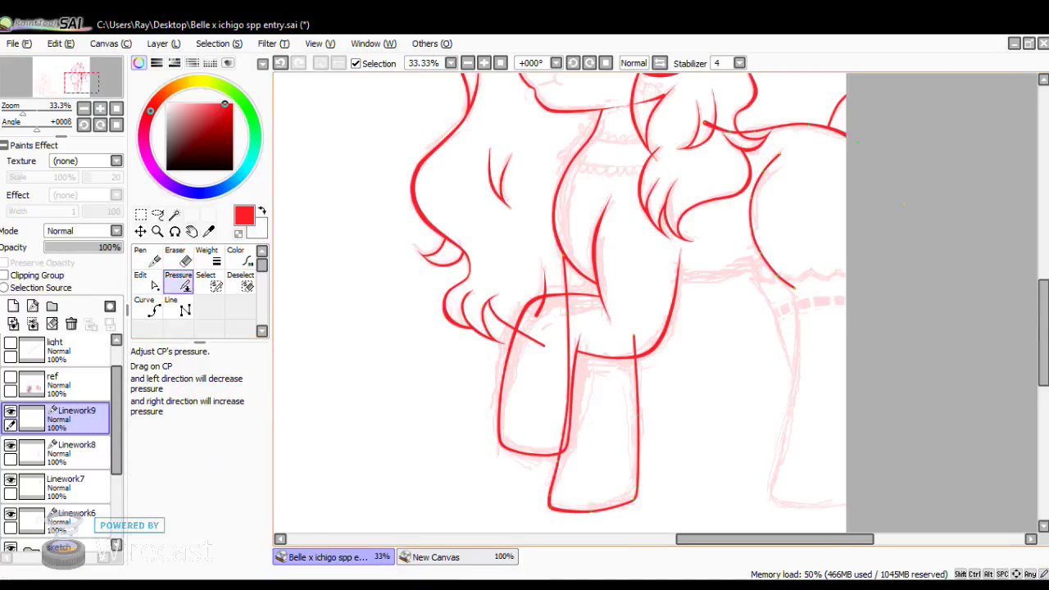
{"action": "mouse_move", "coordinate": [751, 217]}
{"action": "left_mouse_down"}
{"action": "mouse_move", "coordinate": [770, 223]}
{"action": "mouse_move", "coordinate": [742, 228]}
{"action": "left_mouse_up"}
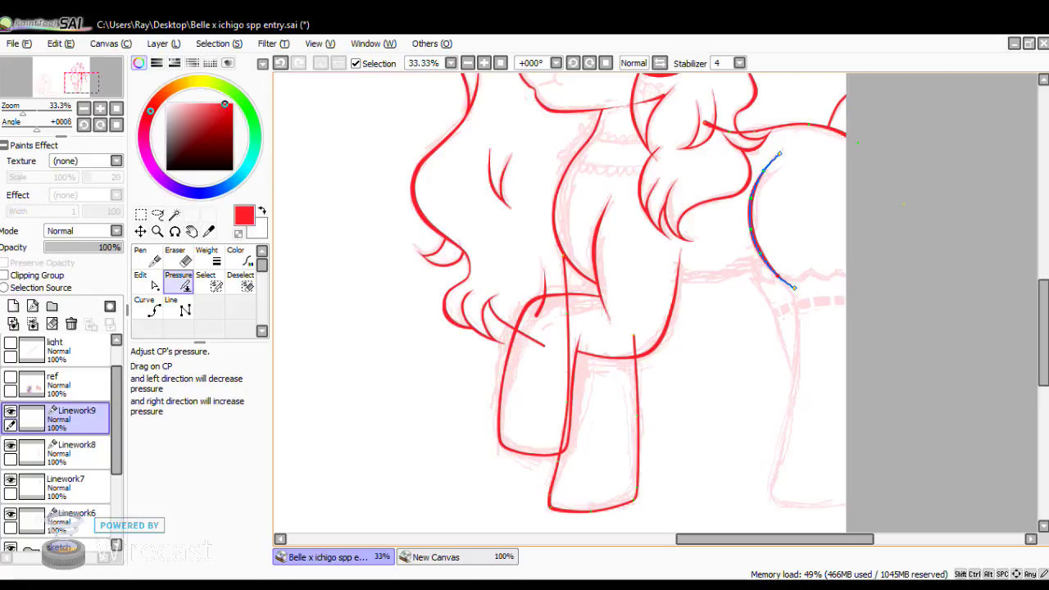
{"action": "left_click_drag", "start_coordinate": [777, 276], "coordinate": [771, 276]}
{"action": "left_click_drag", "start_coordinate": [751, 229], "coordinate": [758, 229]}
{"action": "left_click", "coordinate": [148, 283]}
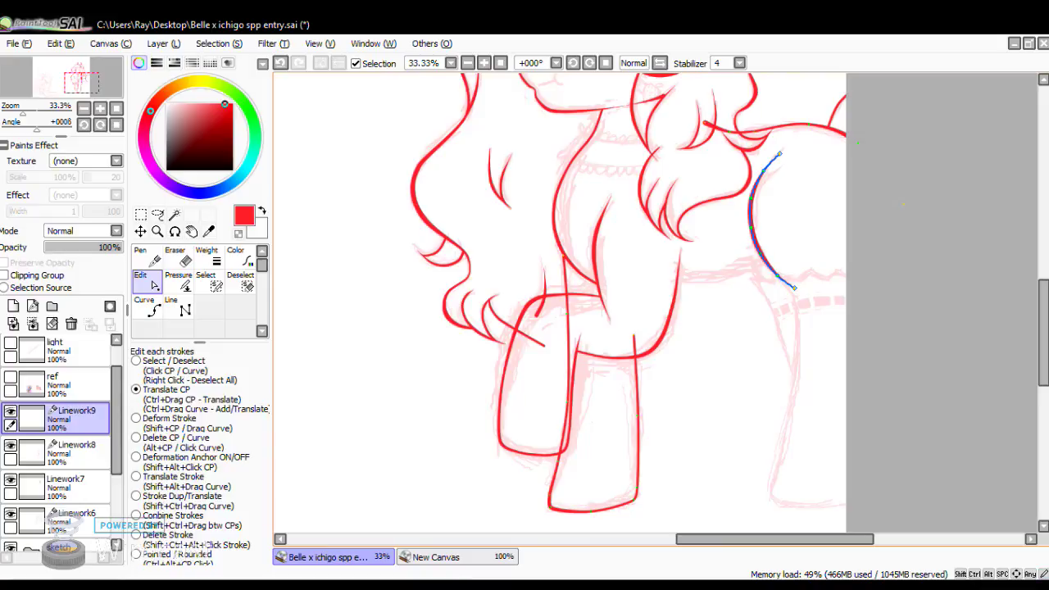
{"action": "left_click_drag", "start_coordinate": [758, 256], "coordinate": [760, 254]}
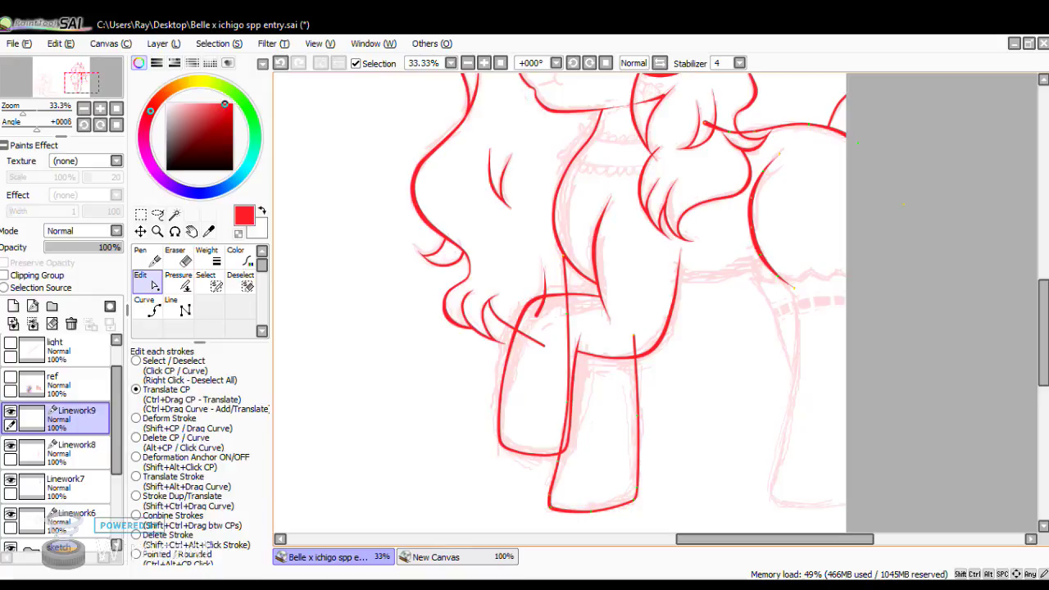
Raise the pressure of the thigh stroke's control point where the belly meets it.
{"action": "key", "text": "alt+Tab"}
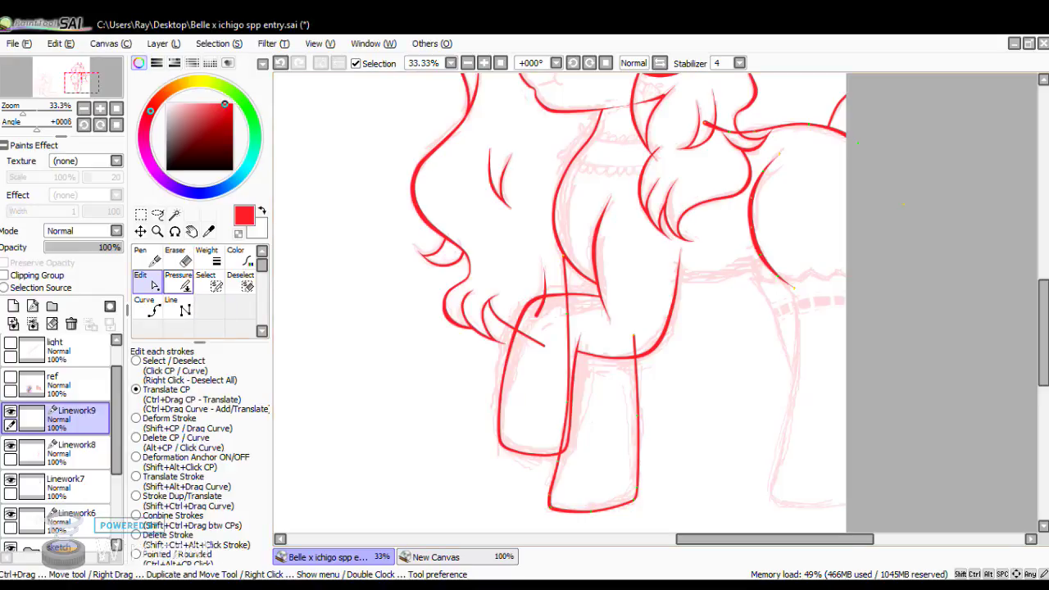
{"action": "left_click", "coordinate": [178, 280]}
{"action": "left_click_drag", "start_coordinate": [760, 254], "coordinate": [798, 255]}
{"action": "left_click", "coordinate": [148, 281]}
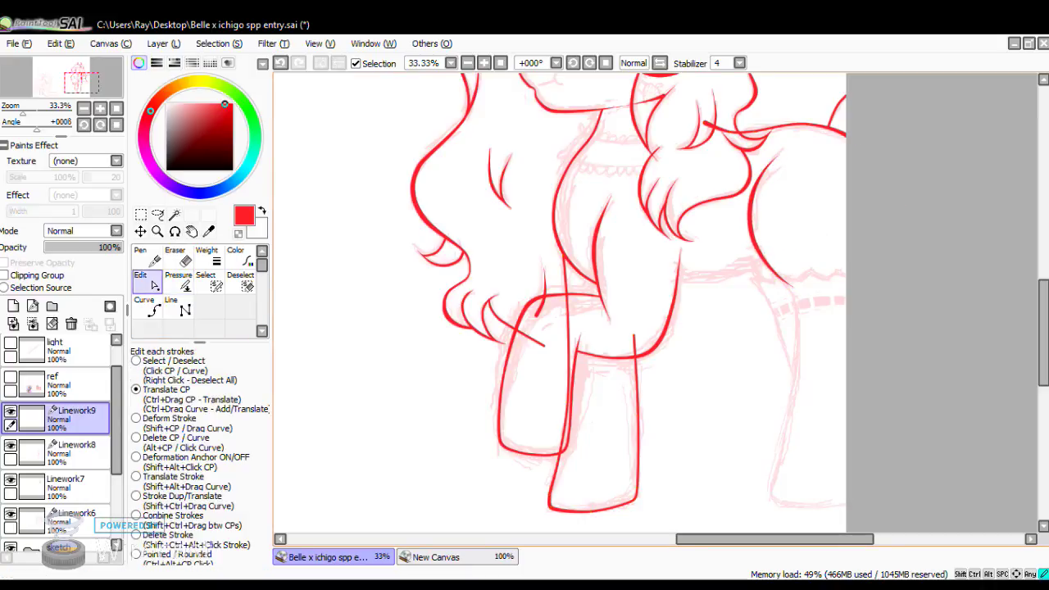
{"action": "left_click", "coordinate": [178, 281]}
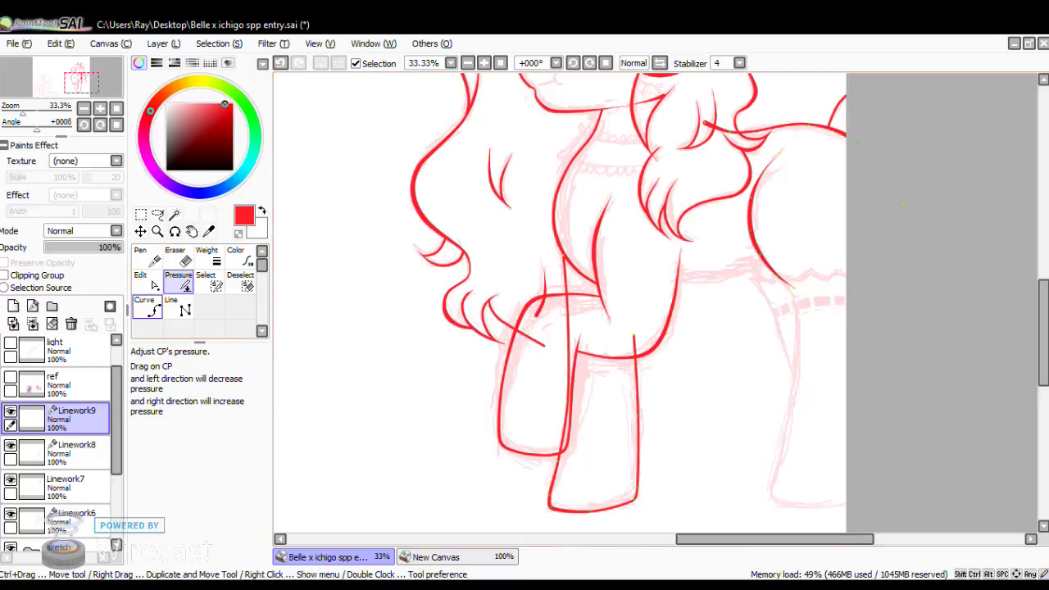
Draw the belly line between the thigh and the raised foreleg's shoulder contour, and bend it into a shallow sag.
{"action": "left_click", "coordinate": [148, 305]}
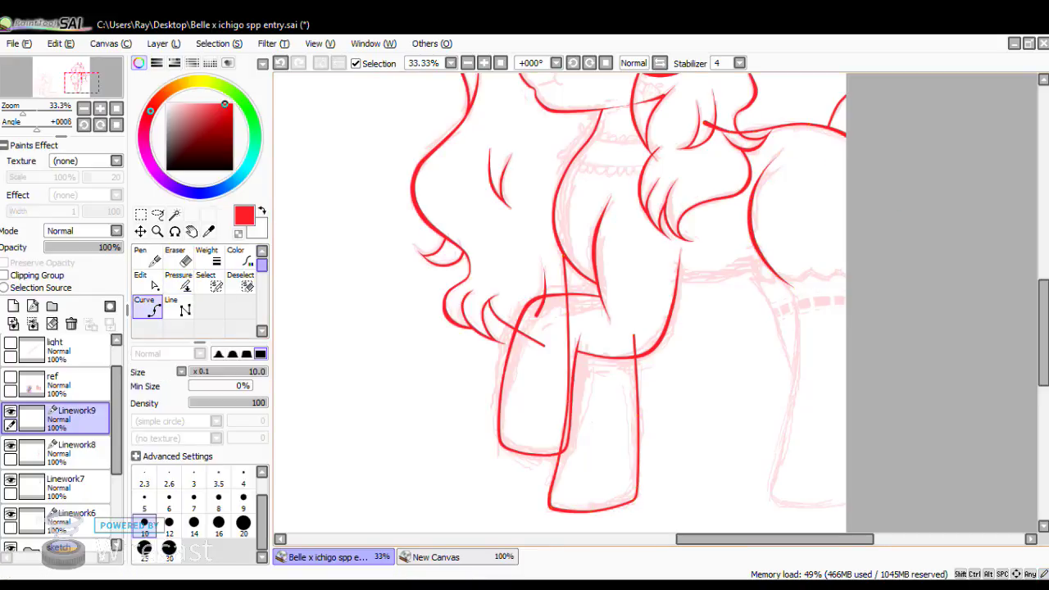
{"action": "left_click", "coordinate": [762, 260]}
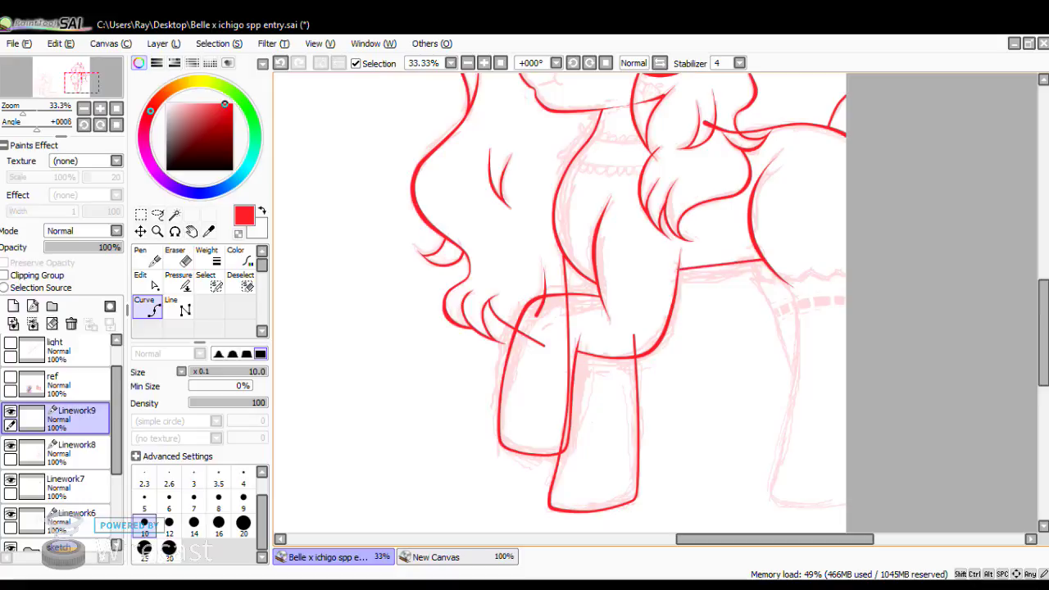
{"action": "left_click", "coordinate": [678, 272]}
{"action": "left_click", "coordinate": [153, 284]}
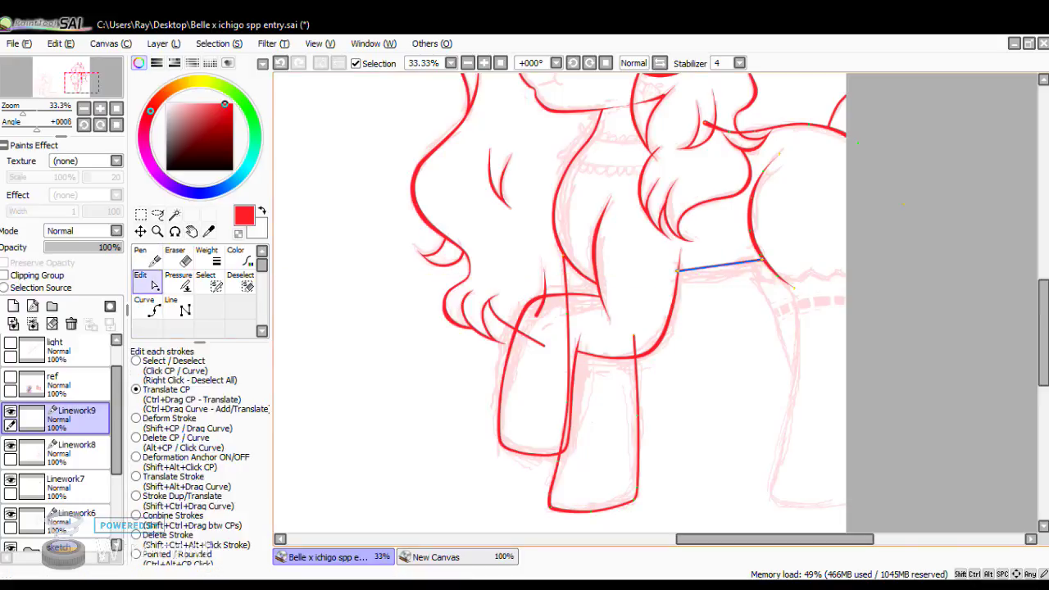
{"action": "left_click_drag", "start_coordinate": [708, 267], "coordinate": [747, 263]}
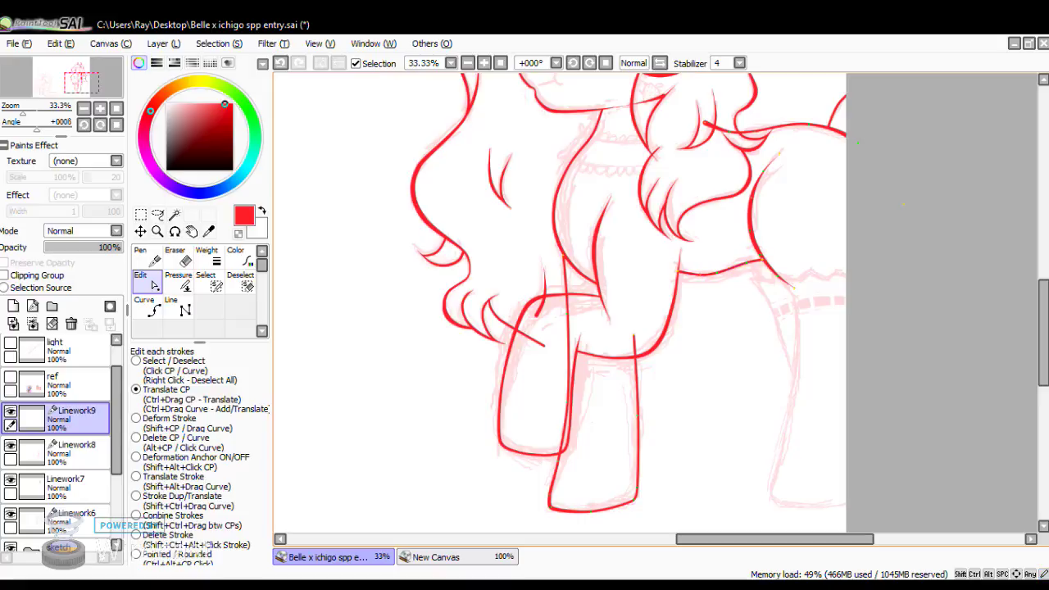
Adjust the pressure at the belly line's lowest control point near the foreleg and check the line weight against the whole pony.
{"action": "left_click", "coordinate": [178, 280]}
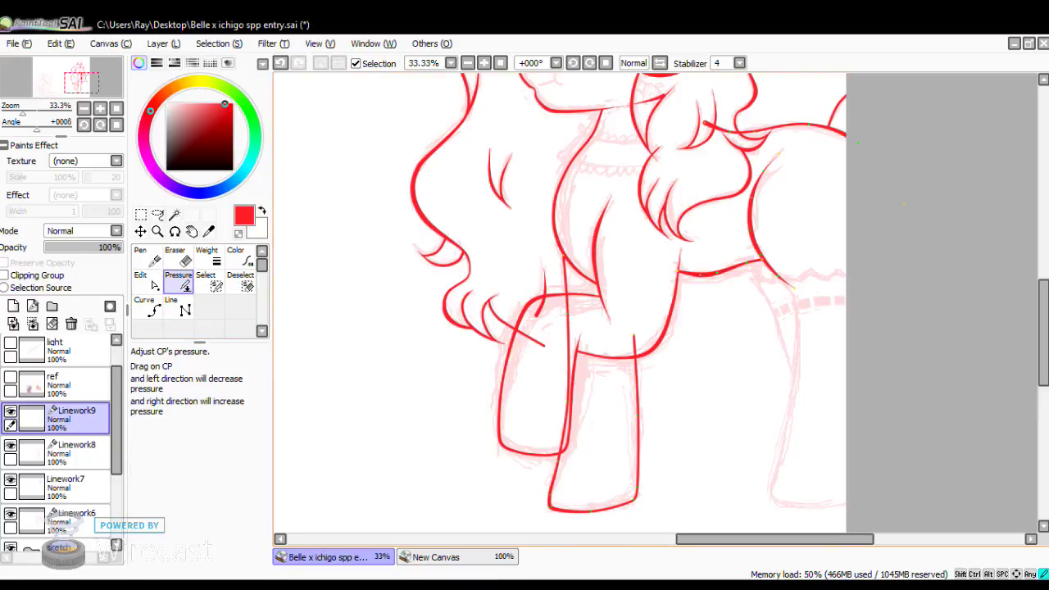
{"action": "left_click_drag", "start_coordinate": [699, 274], "coordinate": [737, 275]}
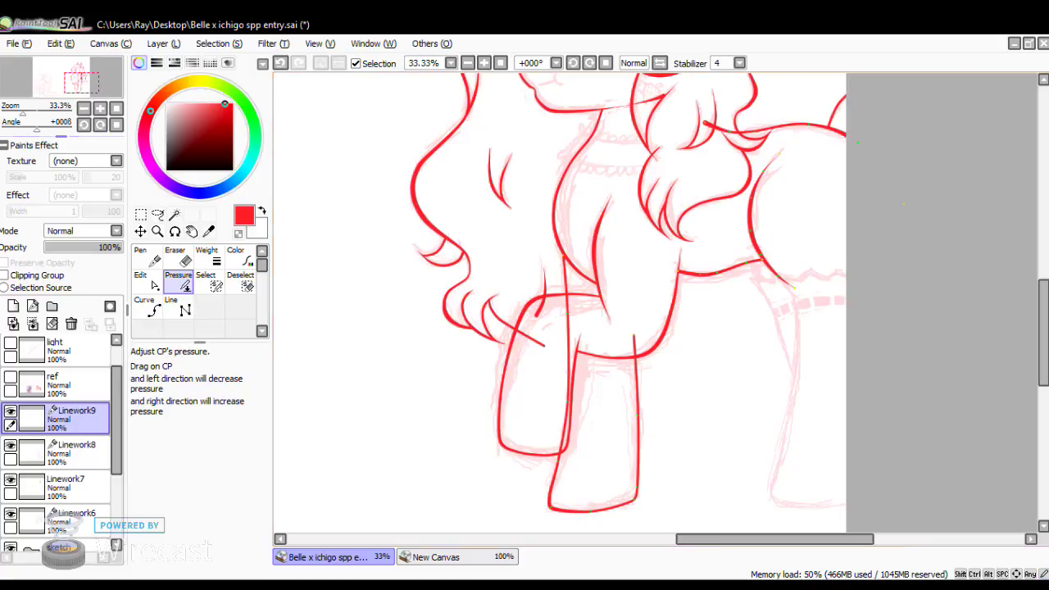
{"action": "double_click", "coordinate": [83, 108]}
{"action": "left_click", "coordinate": [148, 306]}
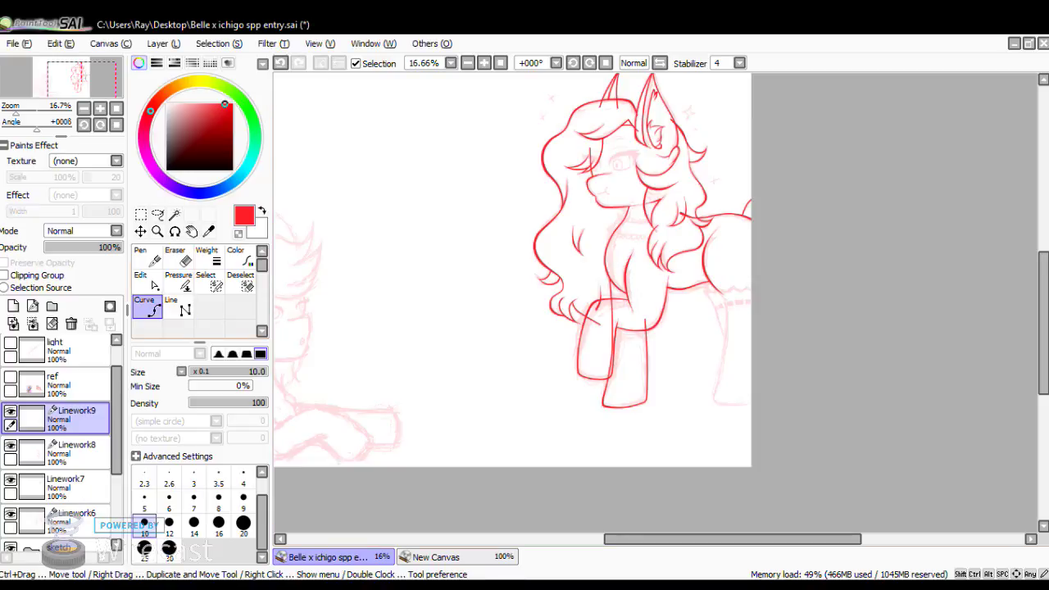
{"action": "scroll", "coordinate": [655, 303], "scroll_direction": "up", "scroll_amount": 3}
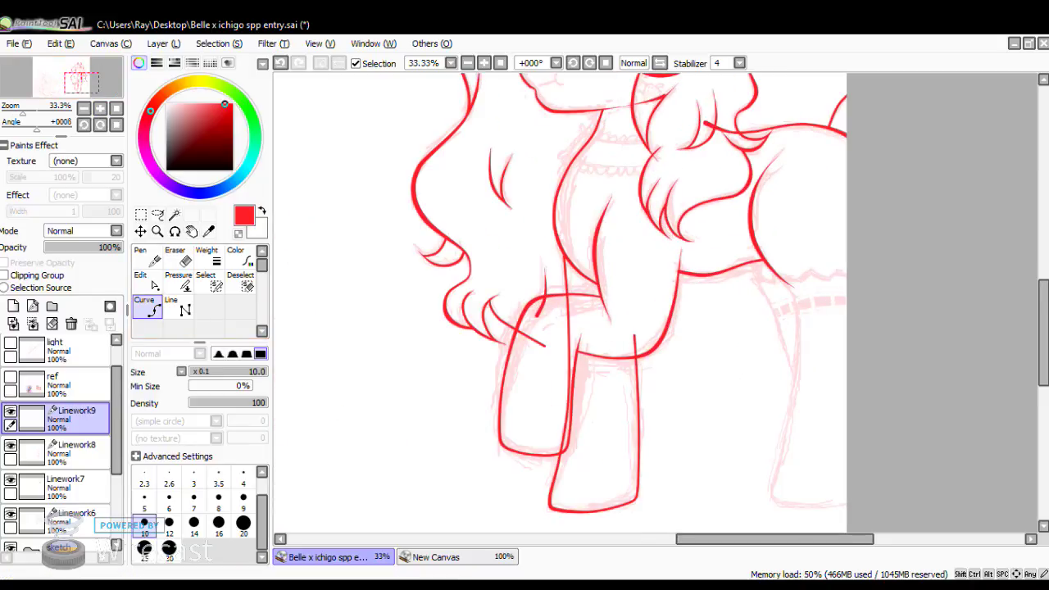
Pull the lower end of the thigh stroke outward so it sweeps more flatly along the skirt hem.
{"action": "left_click", "coordinate": [100, 108]}
{"action": "left_click_drag", "start_coordinate": [89, 86], "coordinate": [89, 84]}
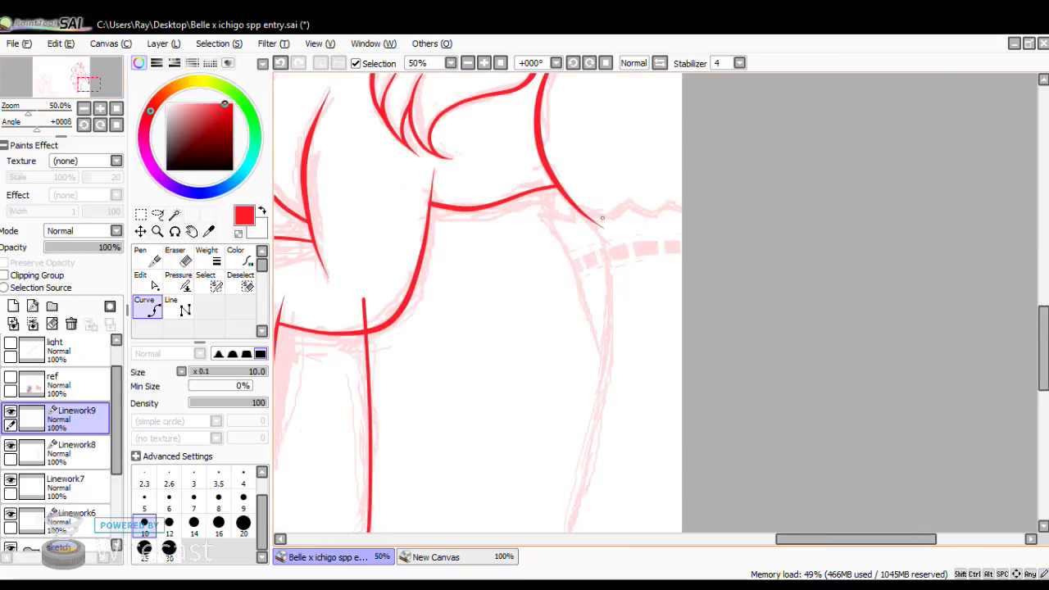
{"action": "left_click", "coordinate": [147, 280]}
{"action": "left_click", "coordinate": [604, 227]}
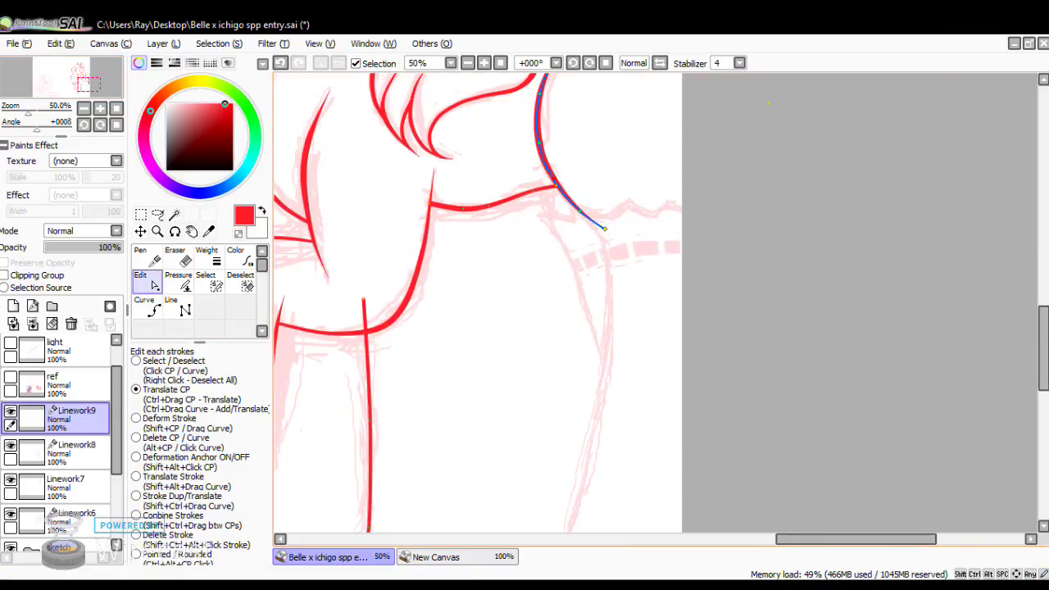
{"action": "mouse_move", "coordinate": [604, 227]}
{"action": "left_mouse_down"}
{"action": "mouse_move", "coordinate": [616, 238]}
{"action": "mouse_move", "coordinate": [584, 213]}
{"action": "mouse_move", "coordinate": [632, 223]}
{"action": "mouse_move", "coordinate": [587, 212]}
{"action": "left_mouse_up"}
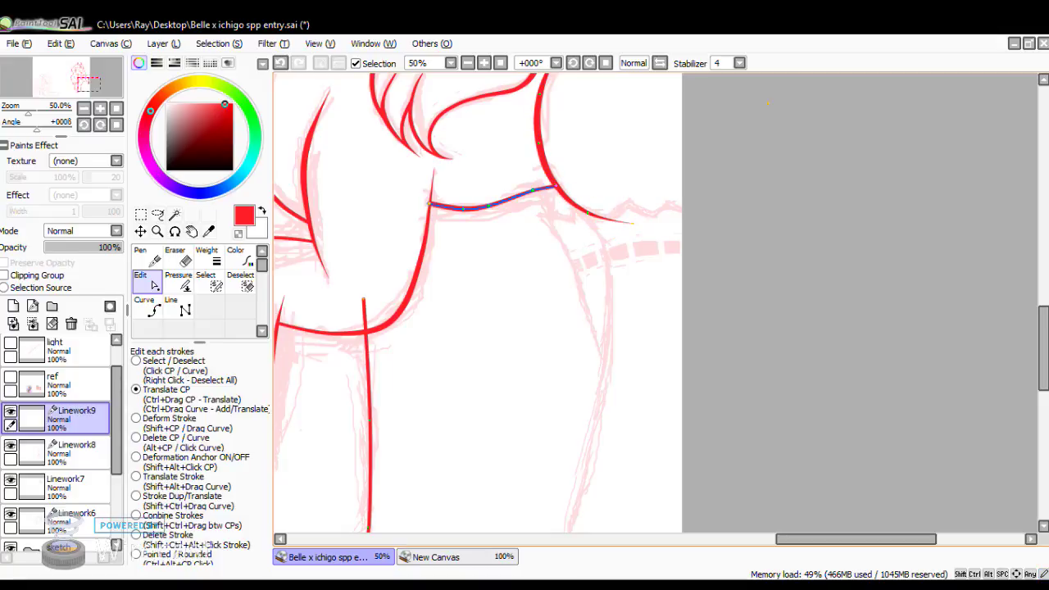
Nudge the thigh stroke's middle control point slightly forward, comparing the shape with its previous version.
{"action": "left_click_drag", "start_coordinate": [540, 146], "coordinate": [537, 136]}
{"action": "key", "text": "ctrl+z"}
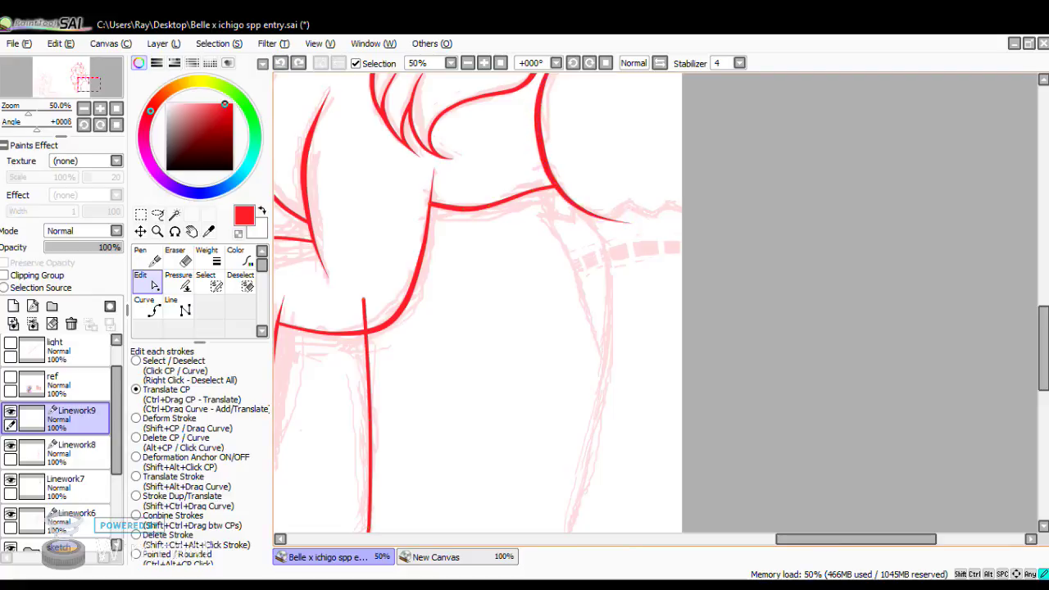
{"action": "left_click", "coordinate": [180, 281]}
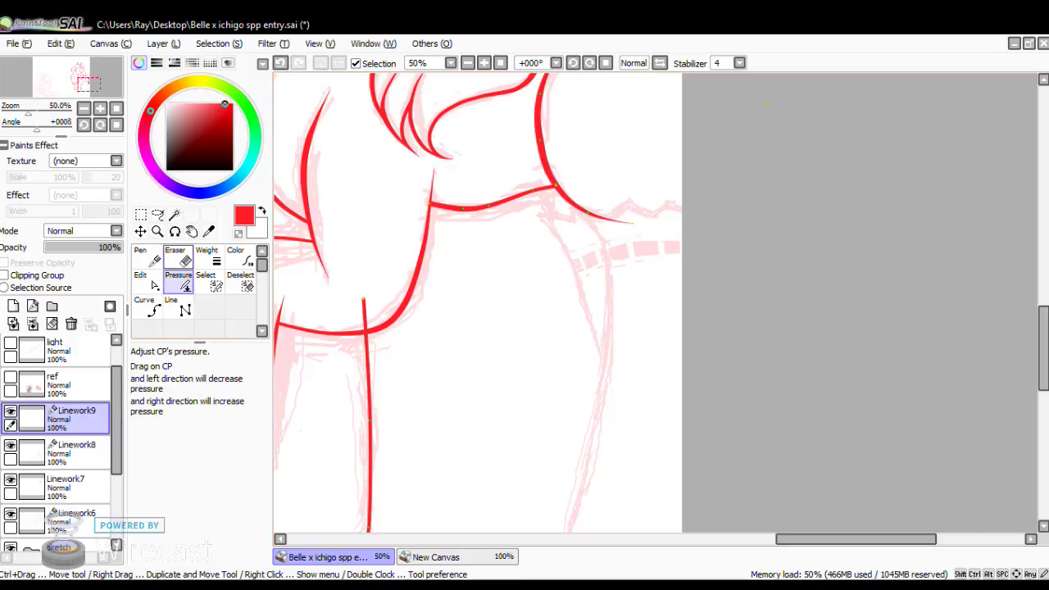
{"action": "left_click", "coordinate": [154, 284]}
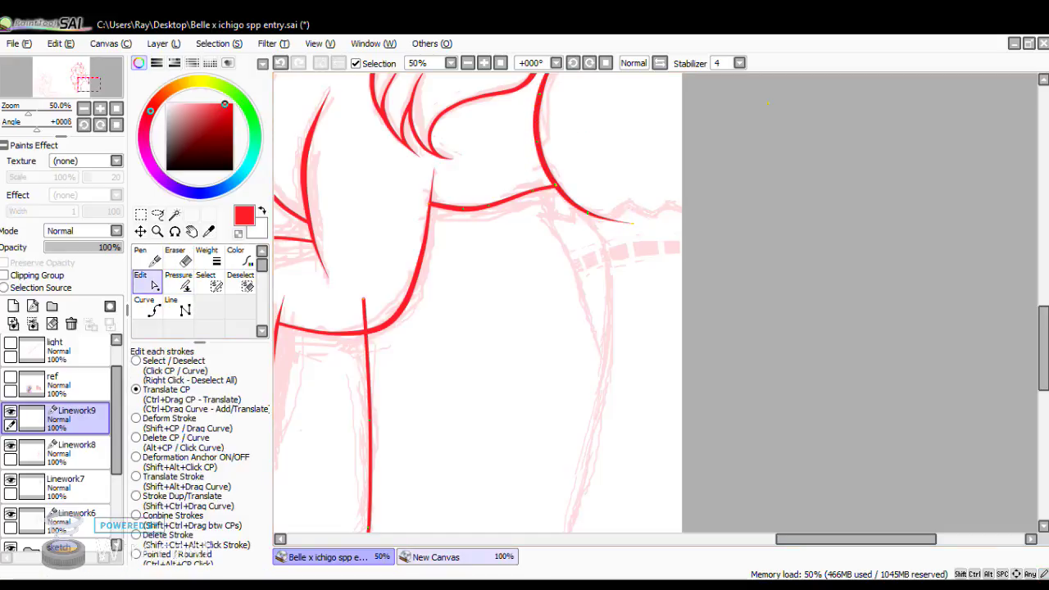
{"action": "key", "text": "alt+Tab"}
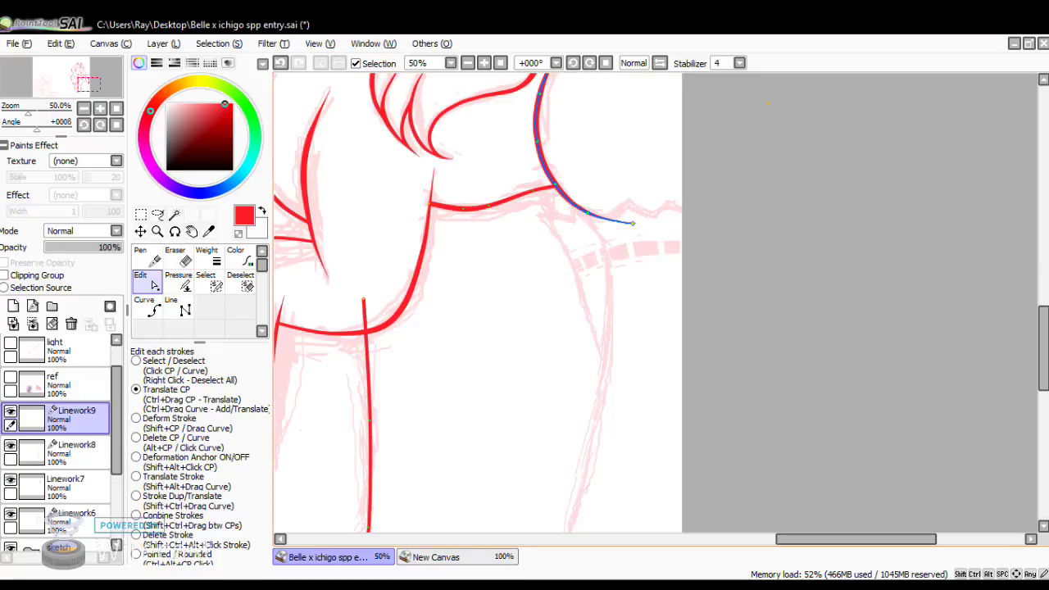
Examine the right-hand pony's overall linework and its placement beside the left-hand pony sketch.
{"action": "left_click", "coordinate": [83, 108]}
{"action": "left_click", "coordinate": [83, 108]}
{"action": "left_click", "coordinate": [84, 108]}
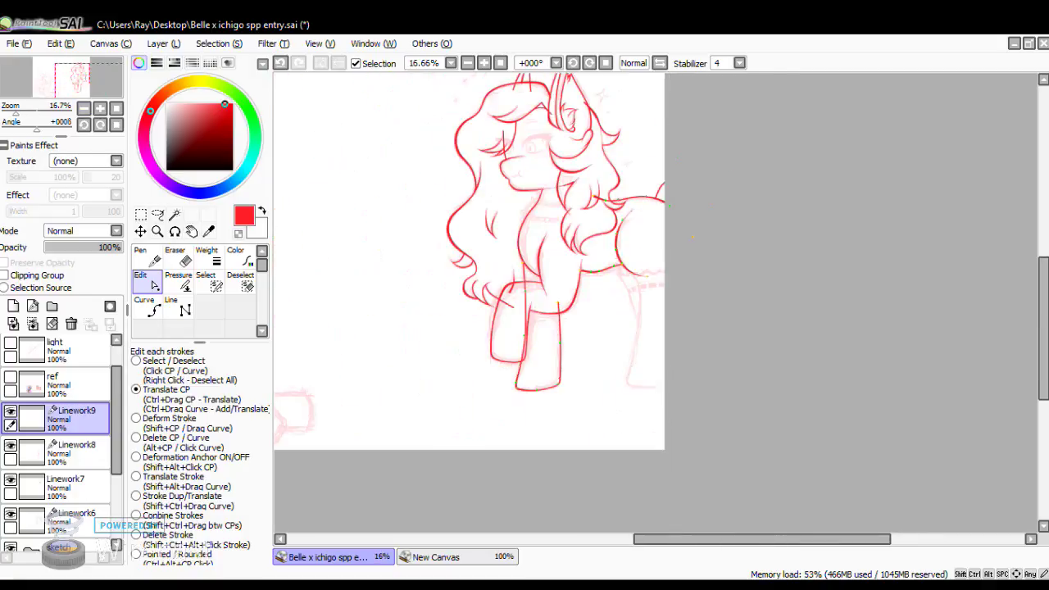
{"action": "left_click", "coordinate": [148, 306]}
{"action": "left_click_drag", "start_coordinate": [80, 83], "coordinate": [67, 77]}
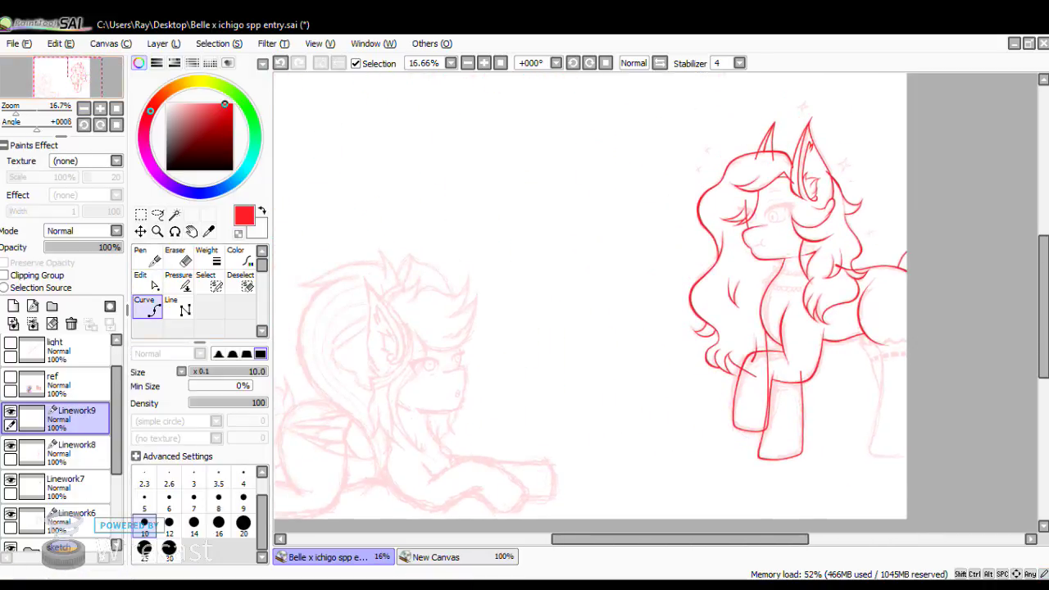
{"action": "left_click_drag", "start_coordinate": [67, 77], "coordinate": [79, 76]}
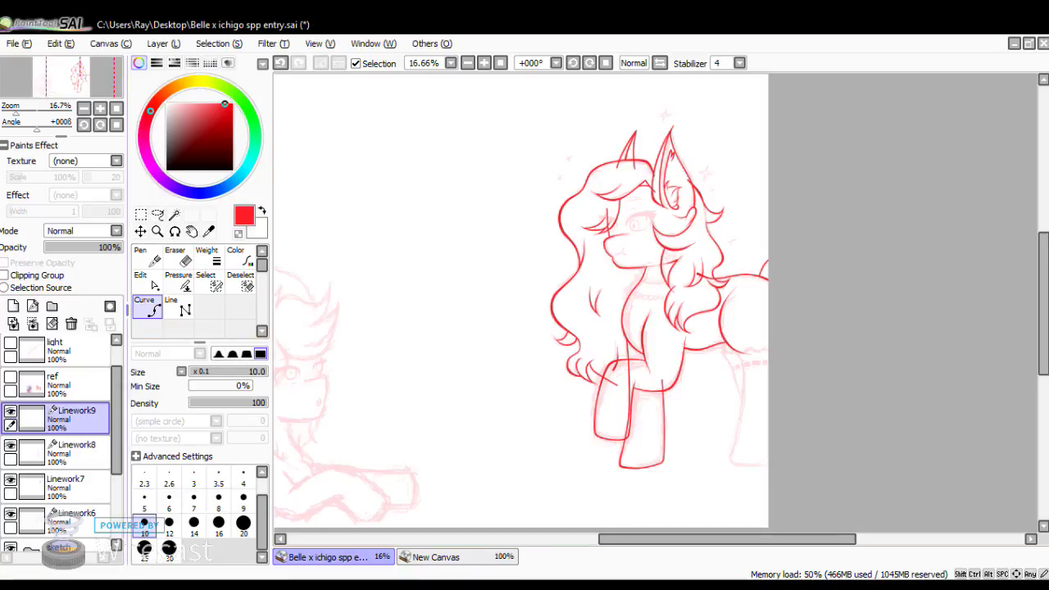
Fine-tune the control points around the junction of the belly line and the thigh stroke.
{"action": "left_click", "coordinate": [100, 108]}
{"action": "left_click", "coordinate": [100, 108]}
{"action": "left_click", "coordinate": [90, 88]}
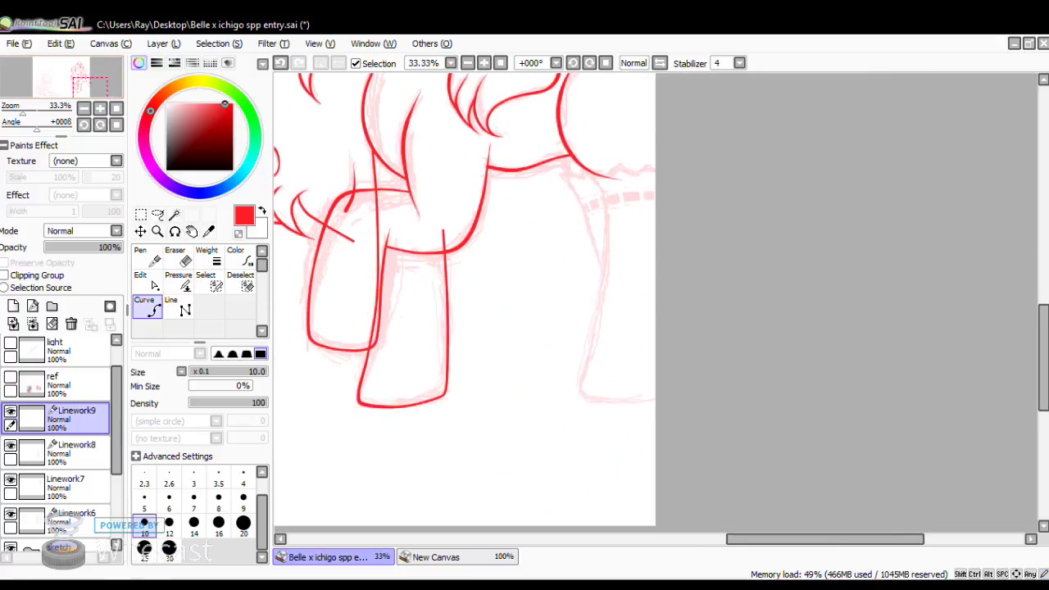
{"action": "left_click", "coordinate": [147, 279]}
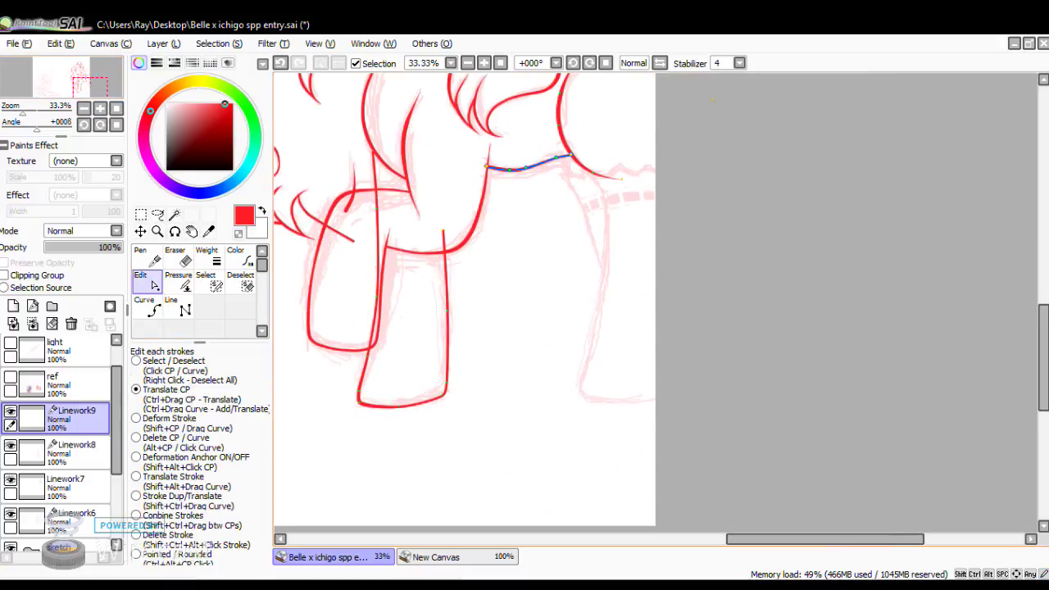
{"action": "left_click_drag", "start_coordinate": [566, 141], "coordinate": [562, 136]}
{"action": "left_click_drag", "start_coordinate": [585, 170], "coordinate": [571, 155]}
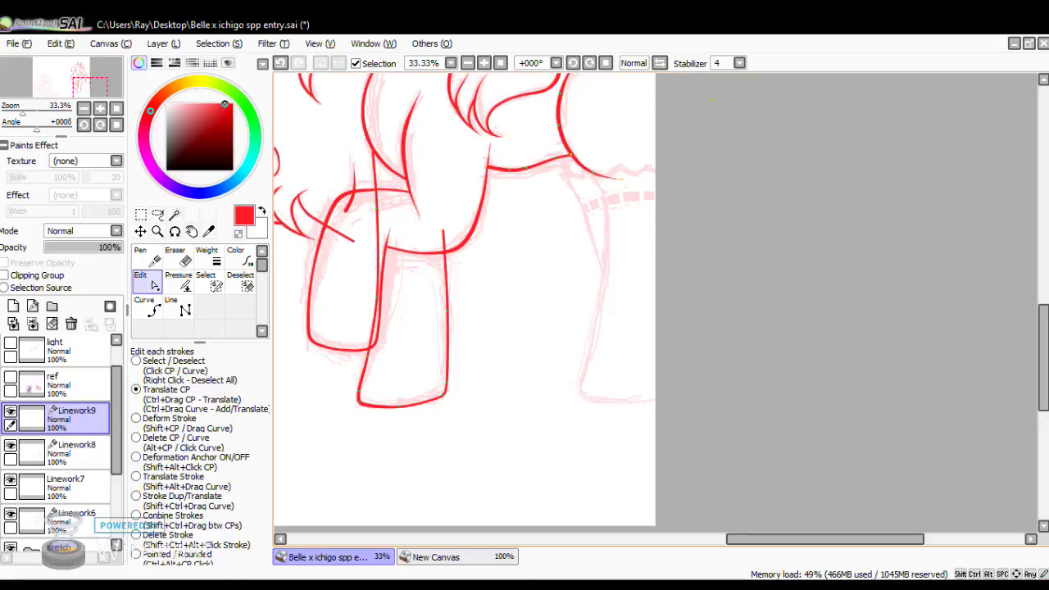